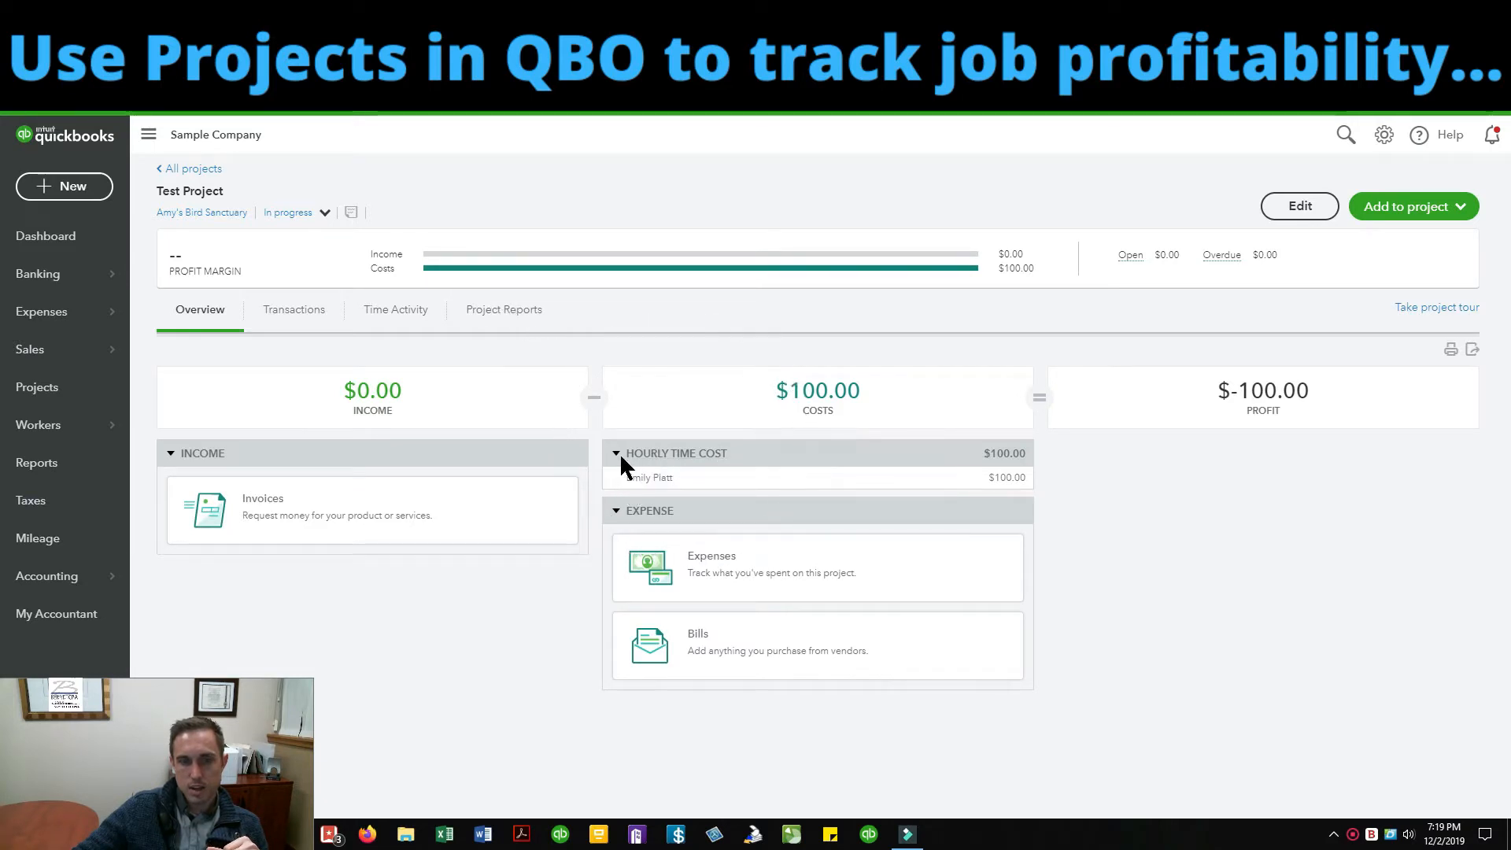
Step: Review Test Project's time activity down to the employee's individual entries, its transactions list, and its overview
left_click(391, 318)
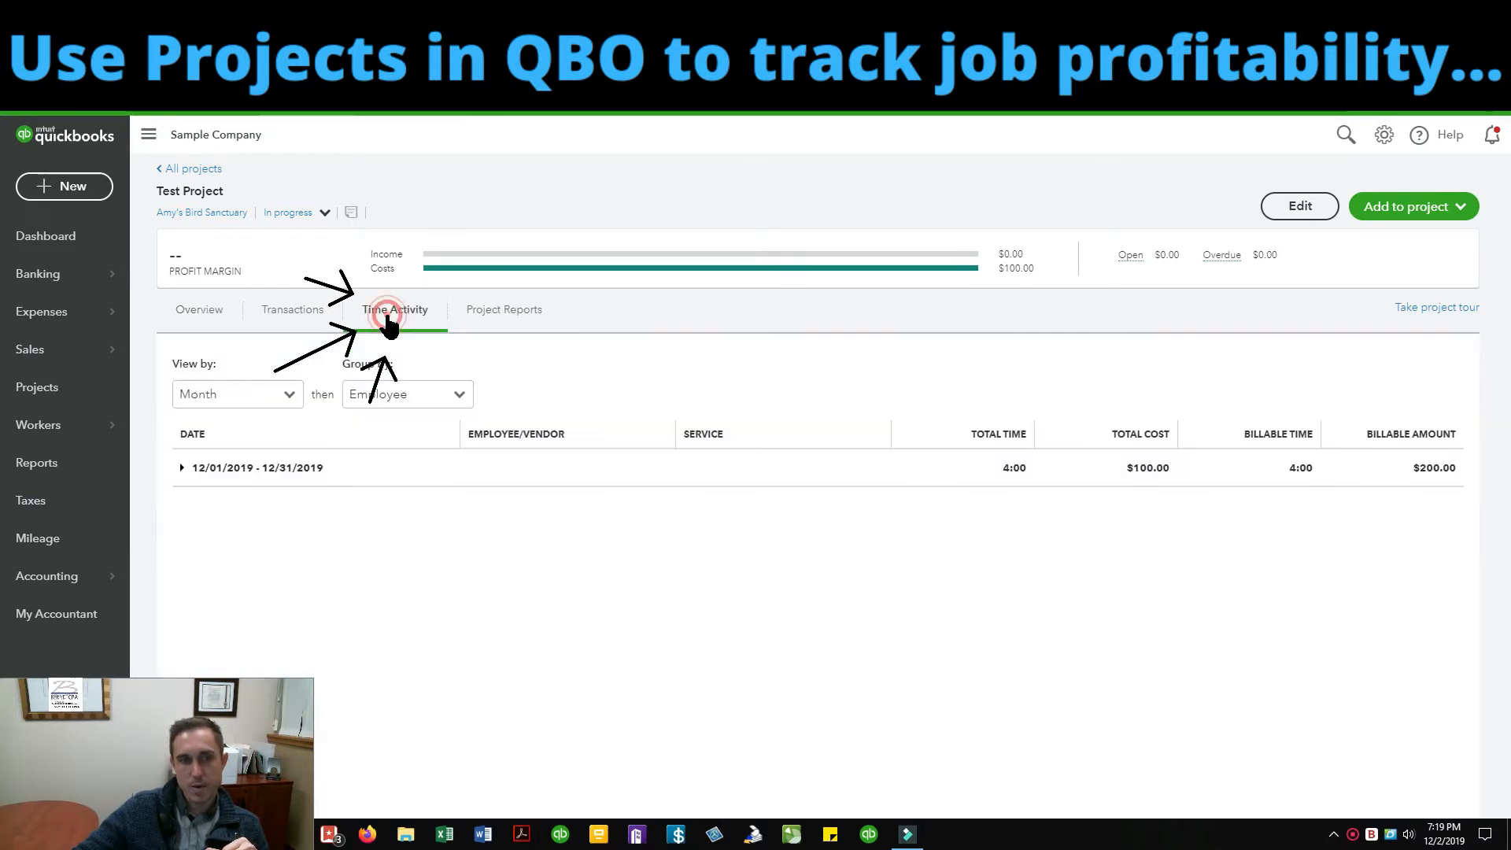
left_click(183, 467)
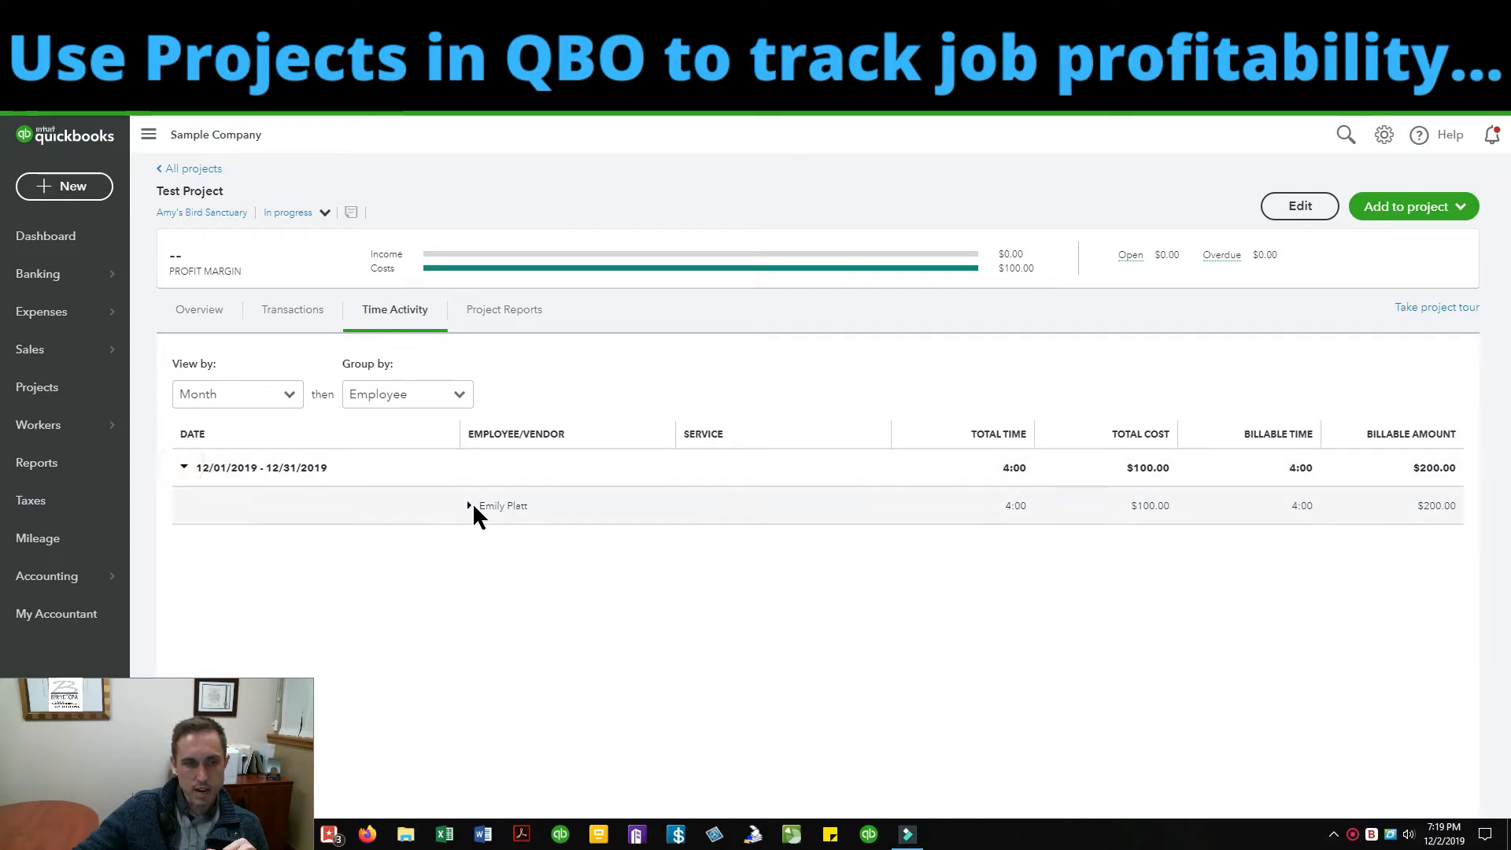
left_click(470, 506)
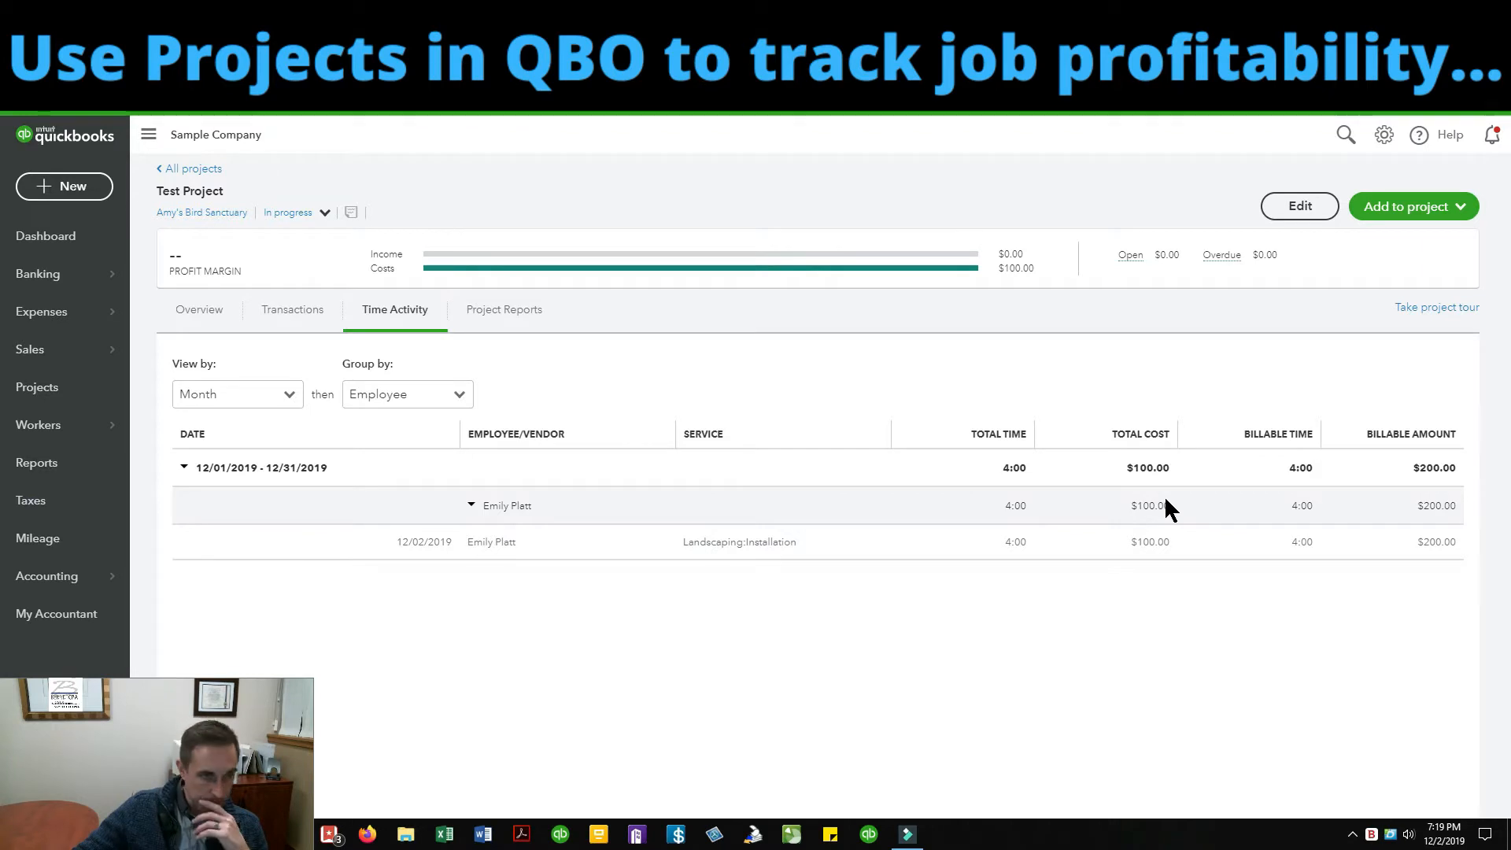
left_click(284, 313)
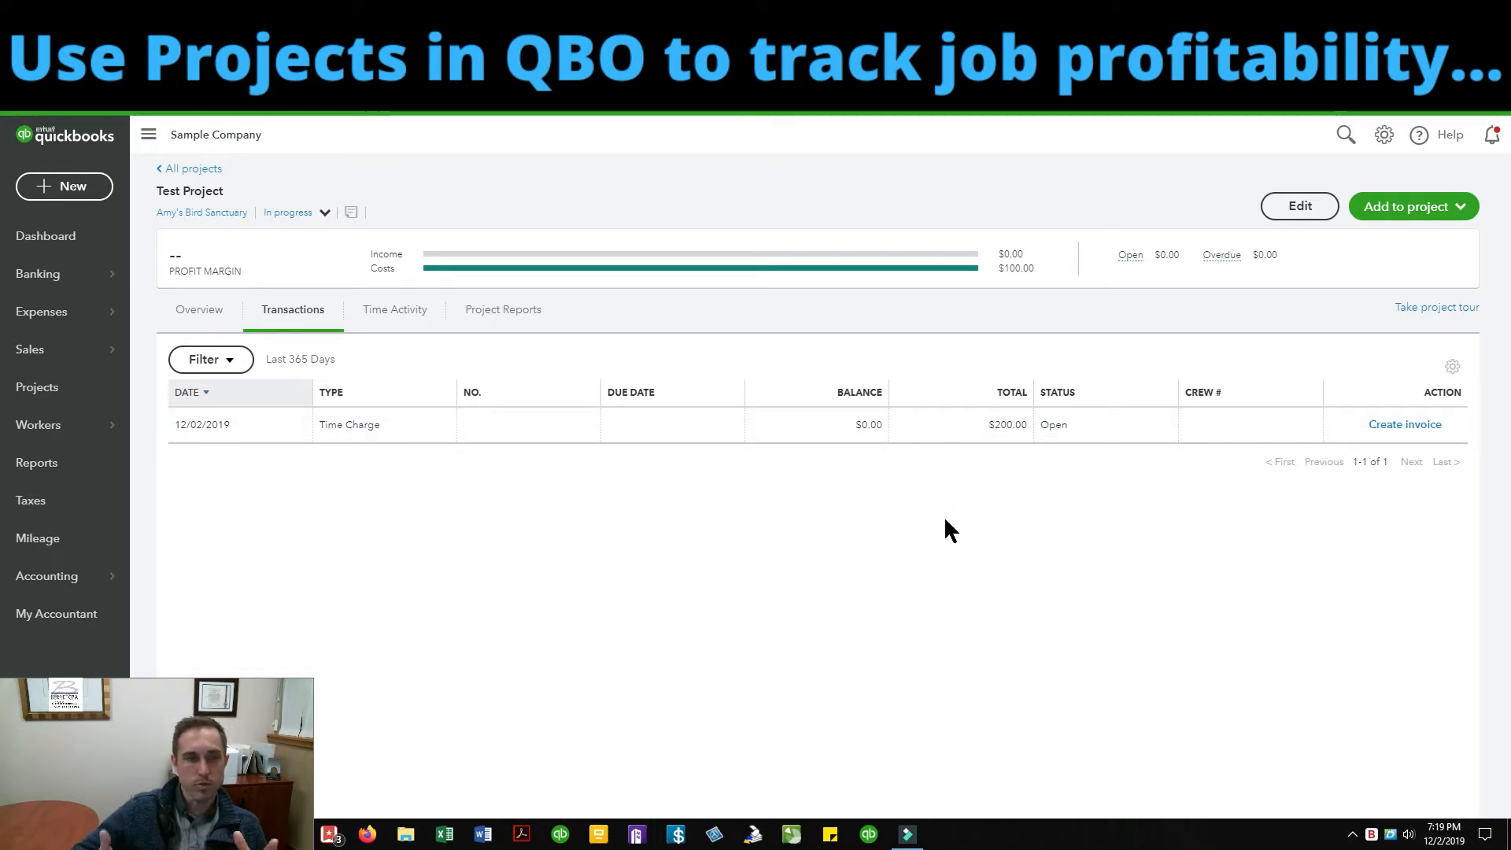
left_click(207, 311)
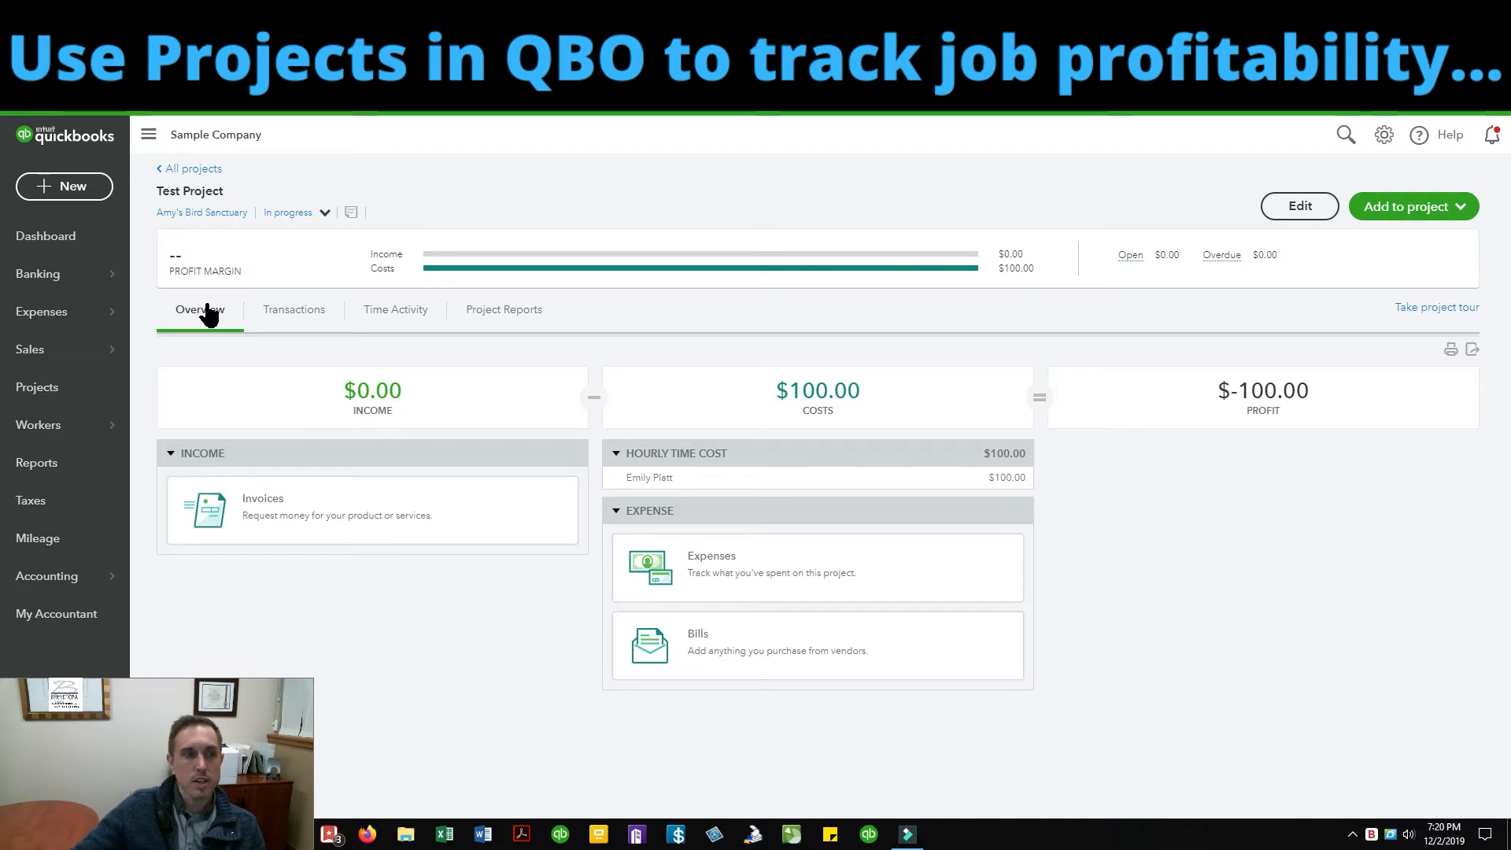
Step: Start a new expense with Ellis Equipment Rental as the payee
left_click(89, 194)
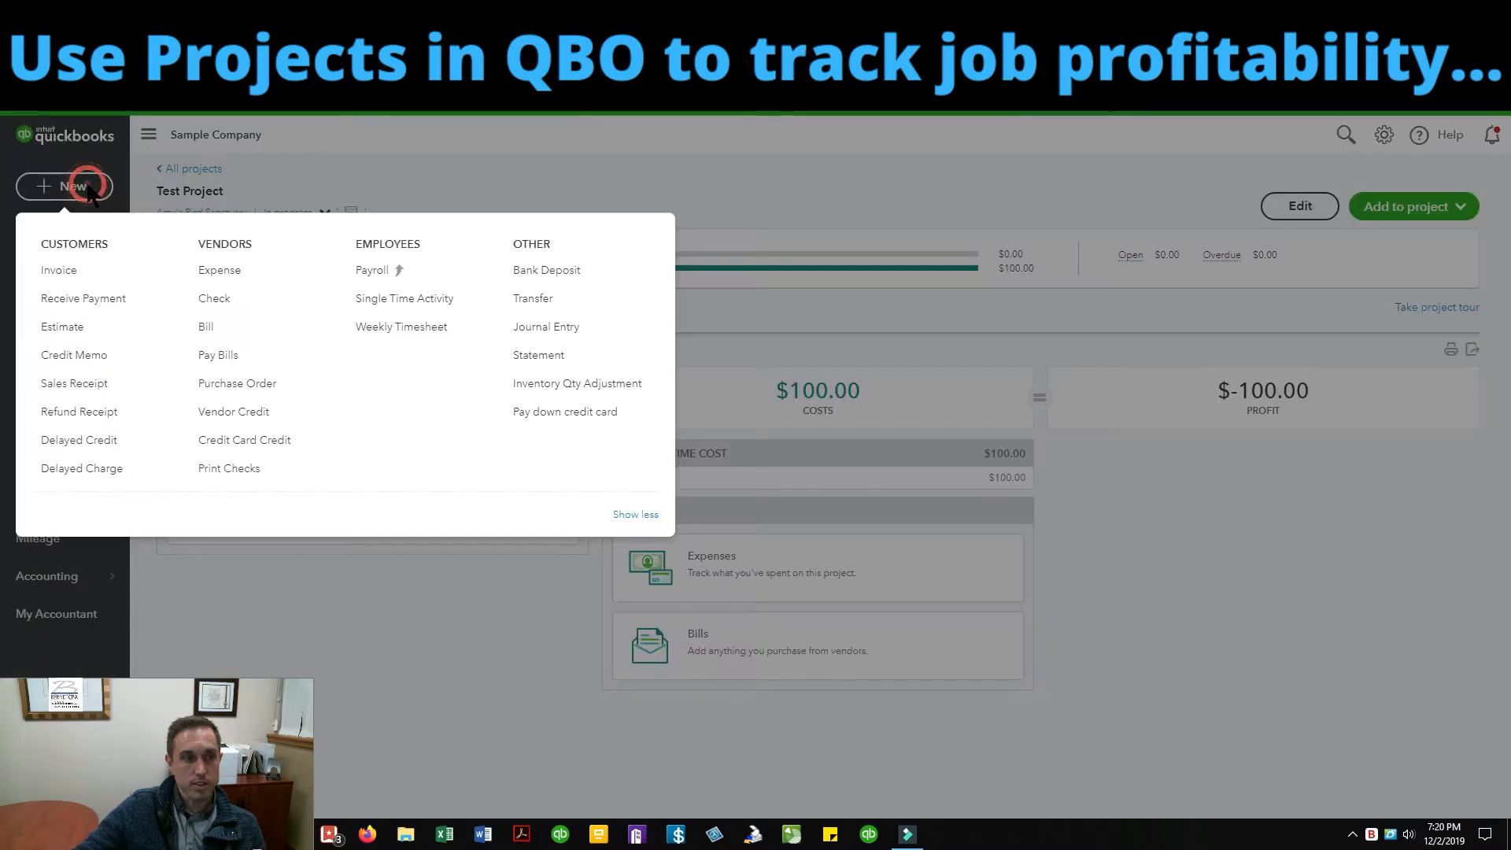
left_click(206, 275)
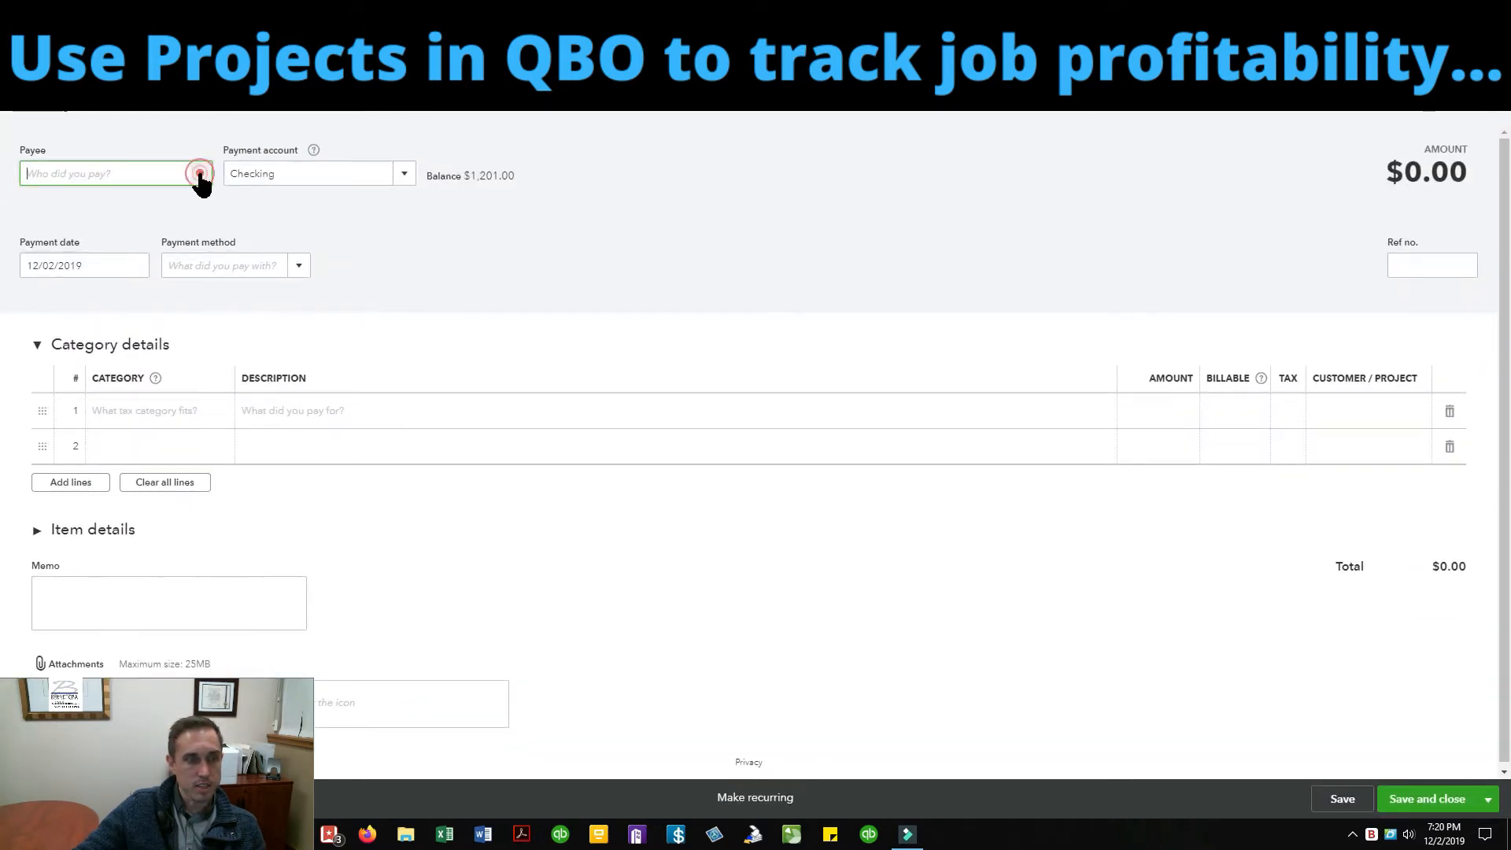
left_click(201, 173)
scroll(135, 315, "down", 1)
left_click(128, 267)
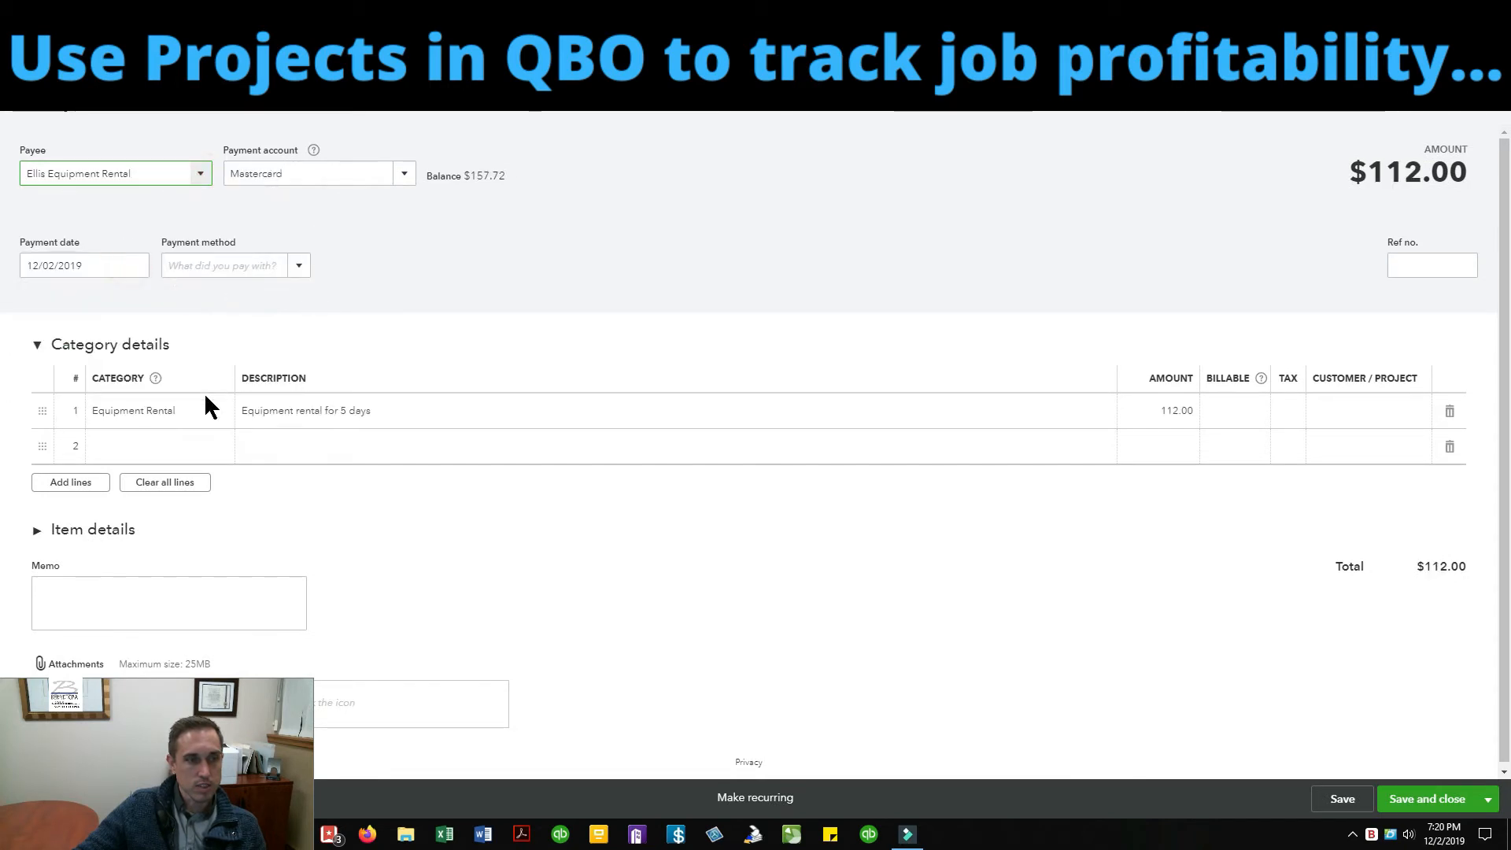
Step: Set the Equipment Rental line's amount to 500.00 and assign the line to Test Project of Amy's Bird Sanctuary
left_click(1134, 410)
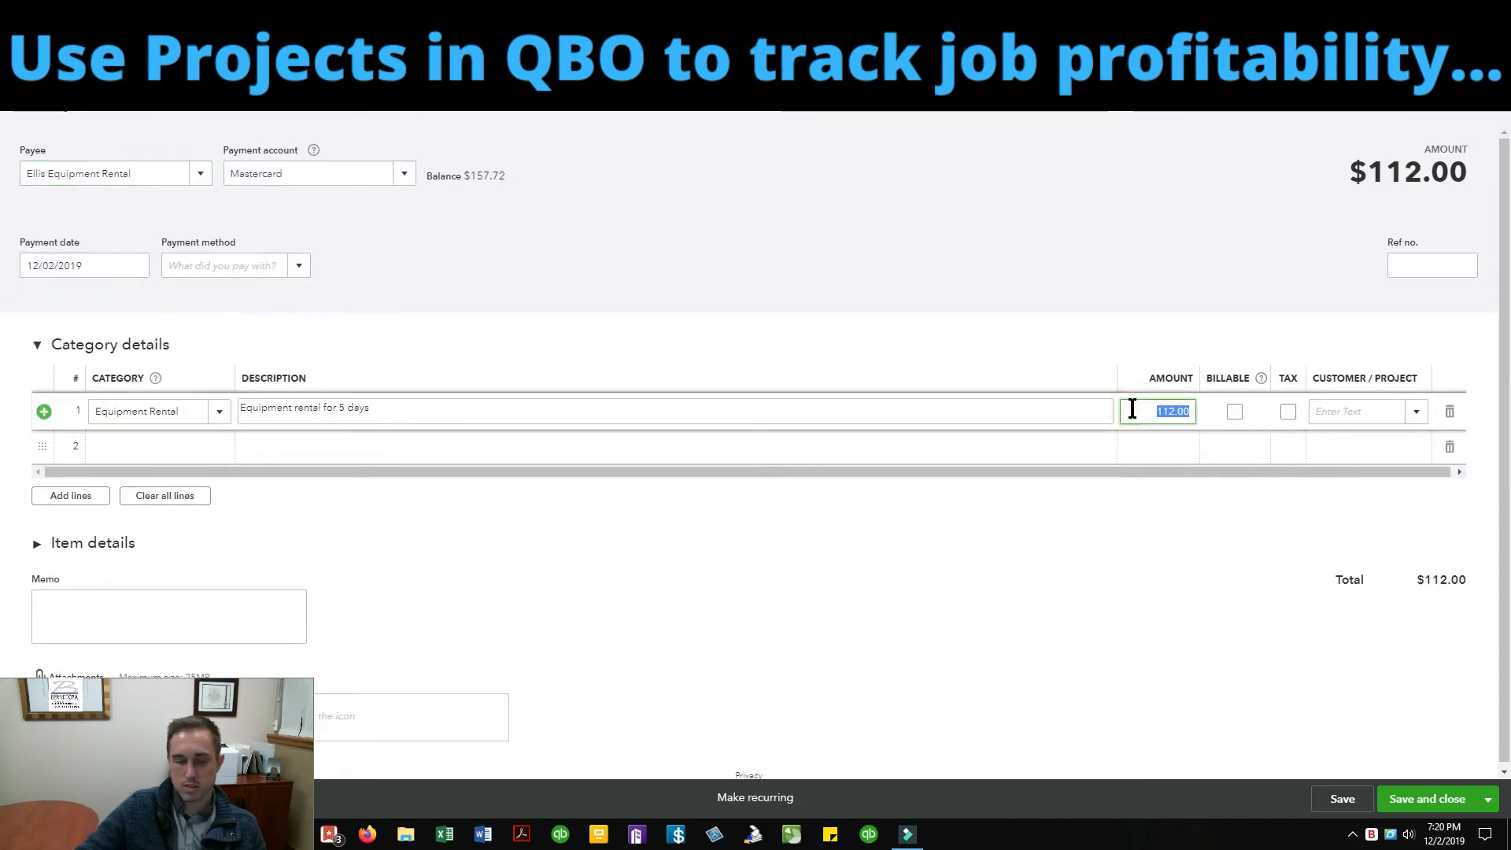
key("Tab")
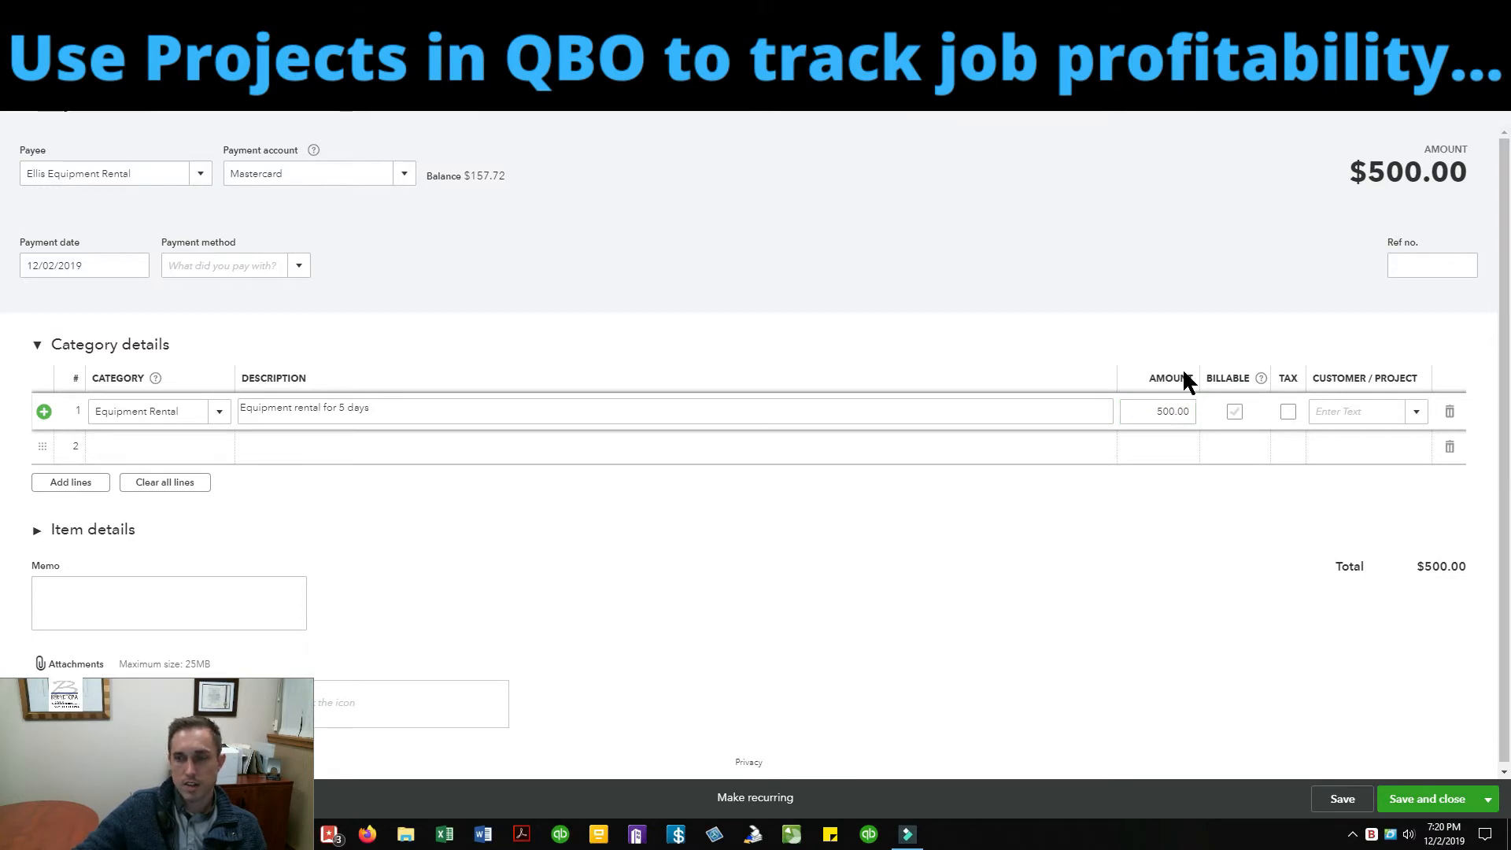
left_click(1354, 411)
type("tes")
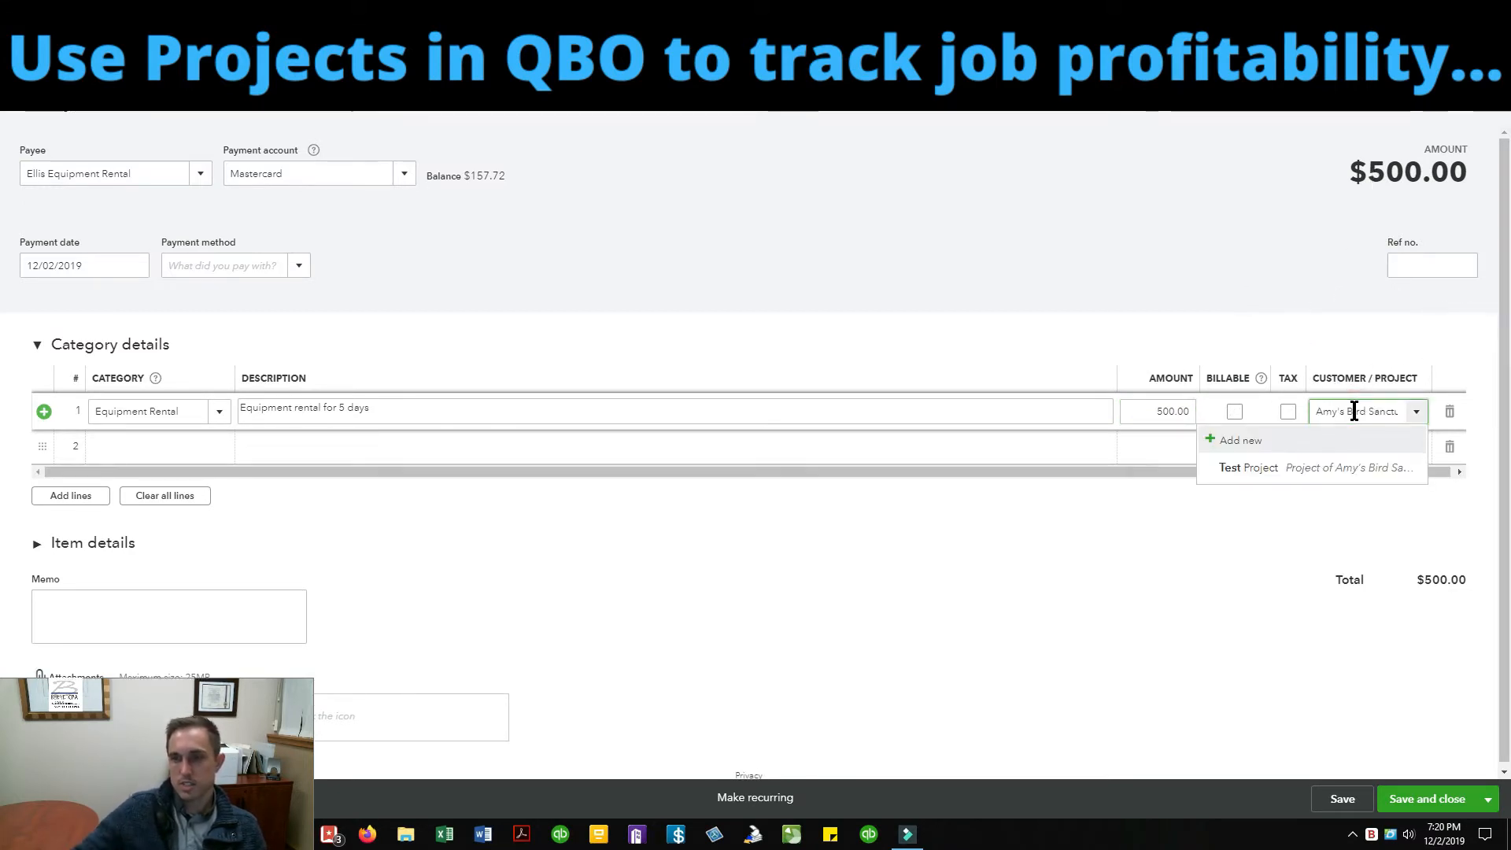
left_click(1265, 471)
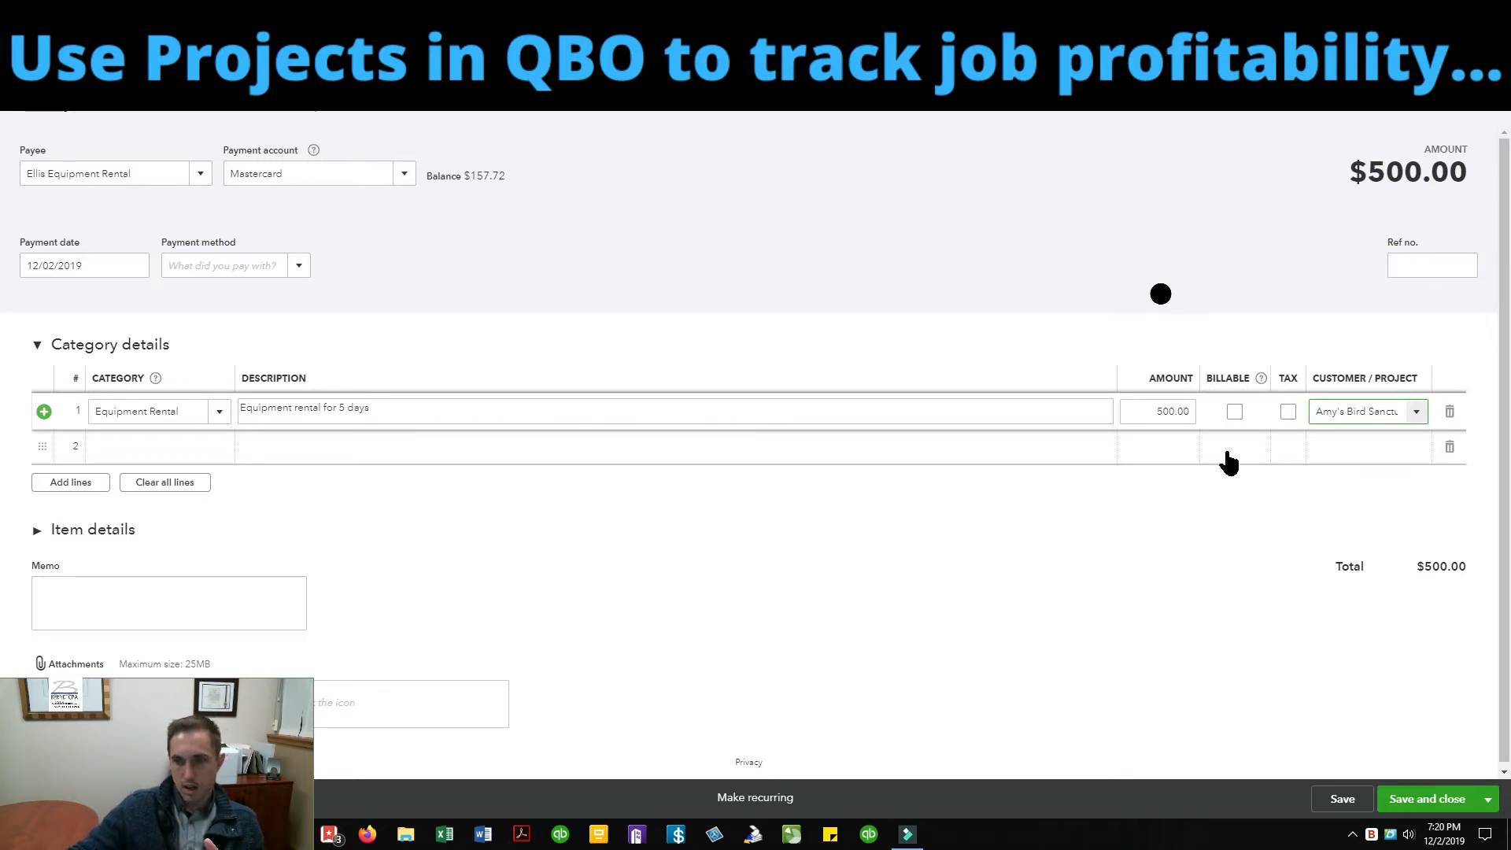
Step: Switch the Equipment Rental line's billable option on and back off, and save and close the expense
left_click(1233, 414)
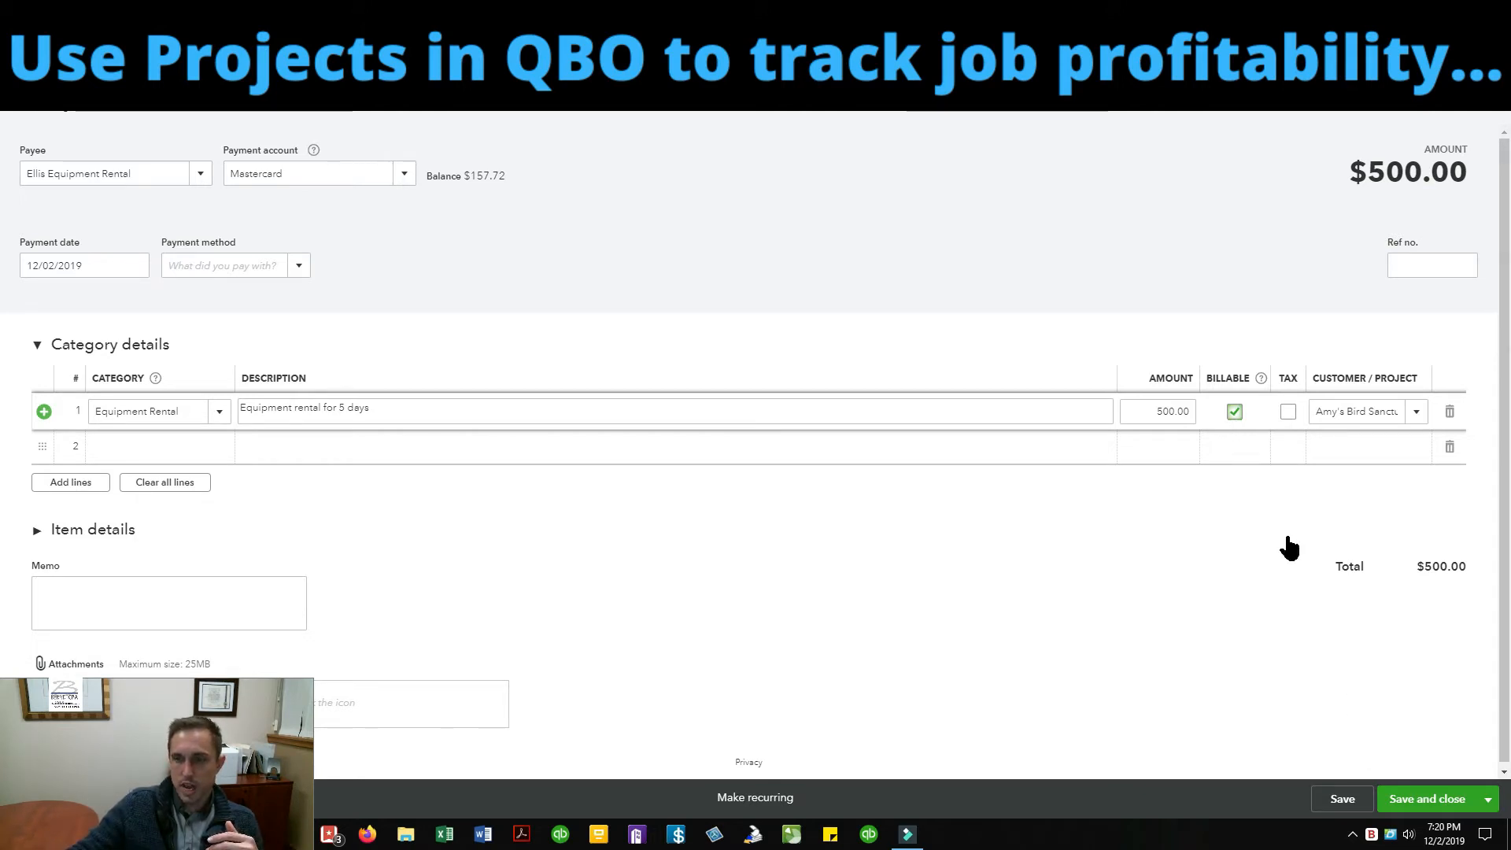
left_click(1233, 406)
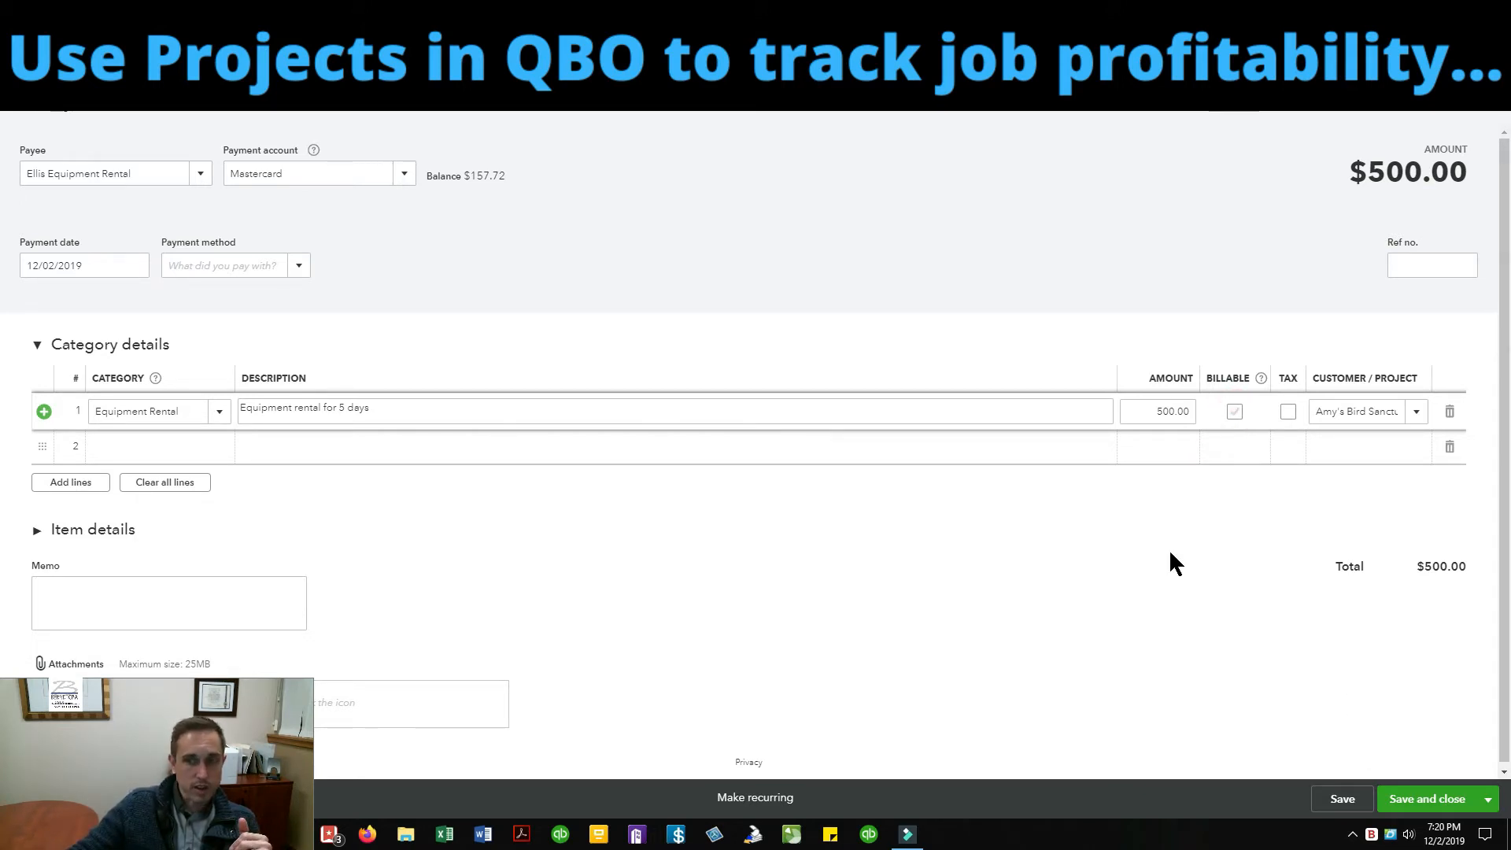
left_click(1410, 799)
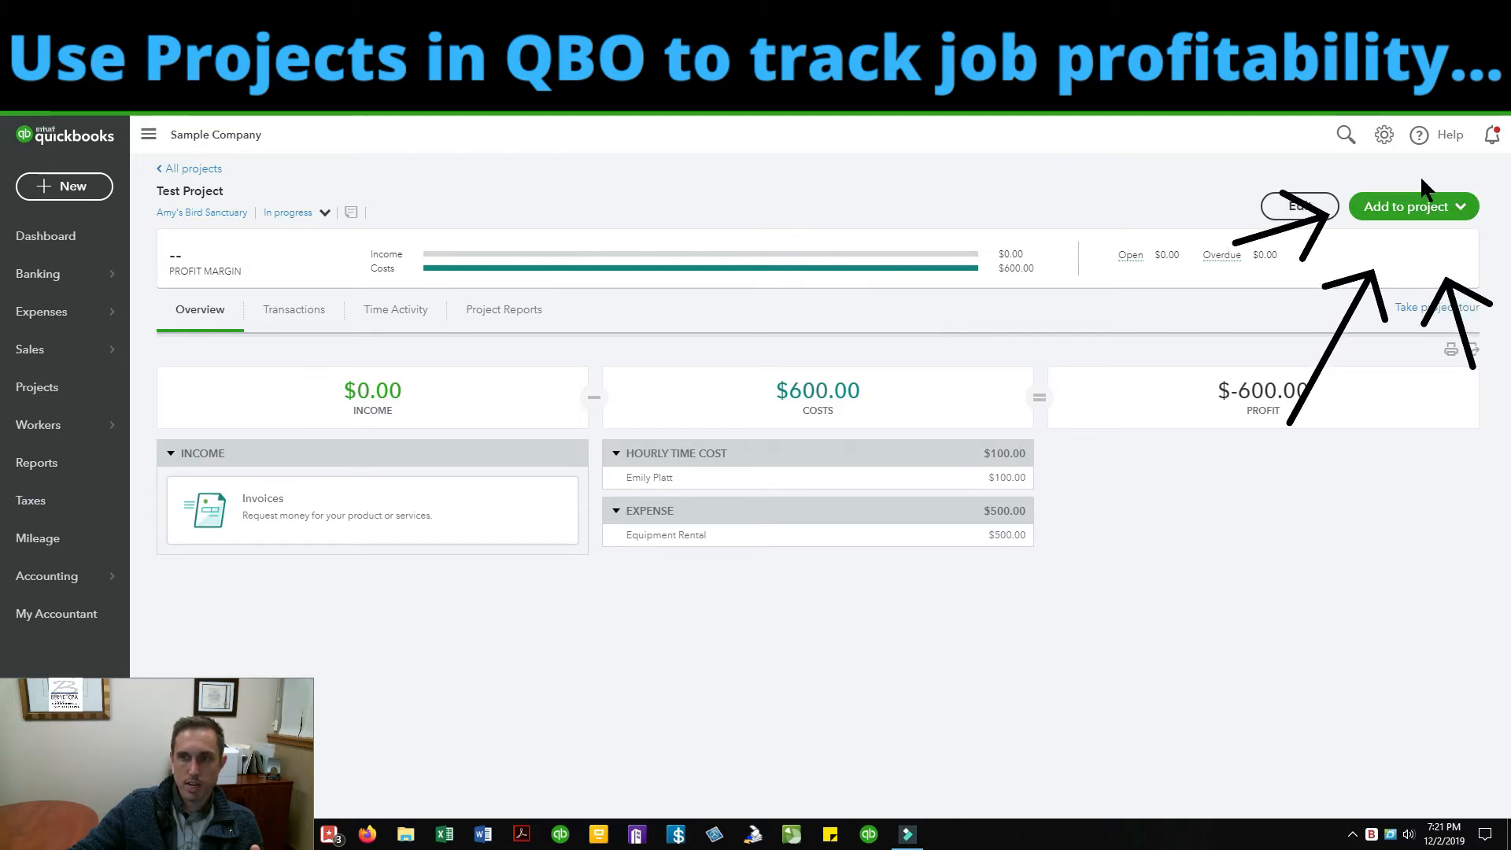
Step: Add a bill to Test Project with Bob's Burger Joint as the vendor
left_click(1460, 209)
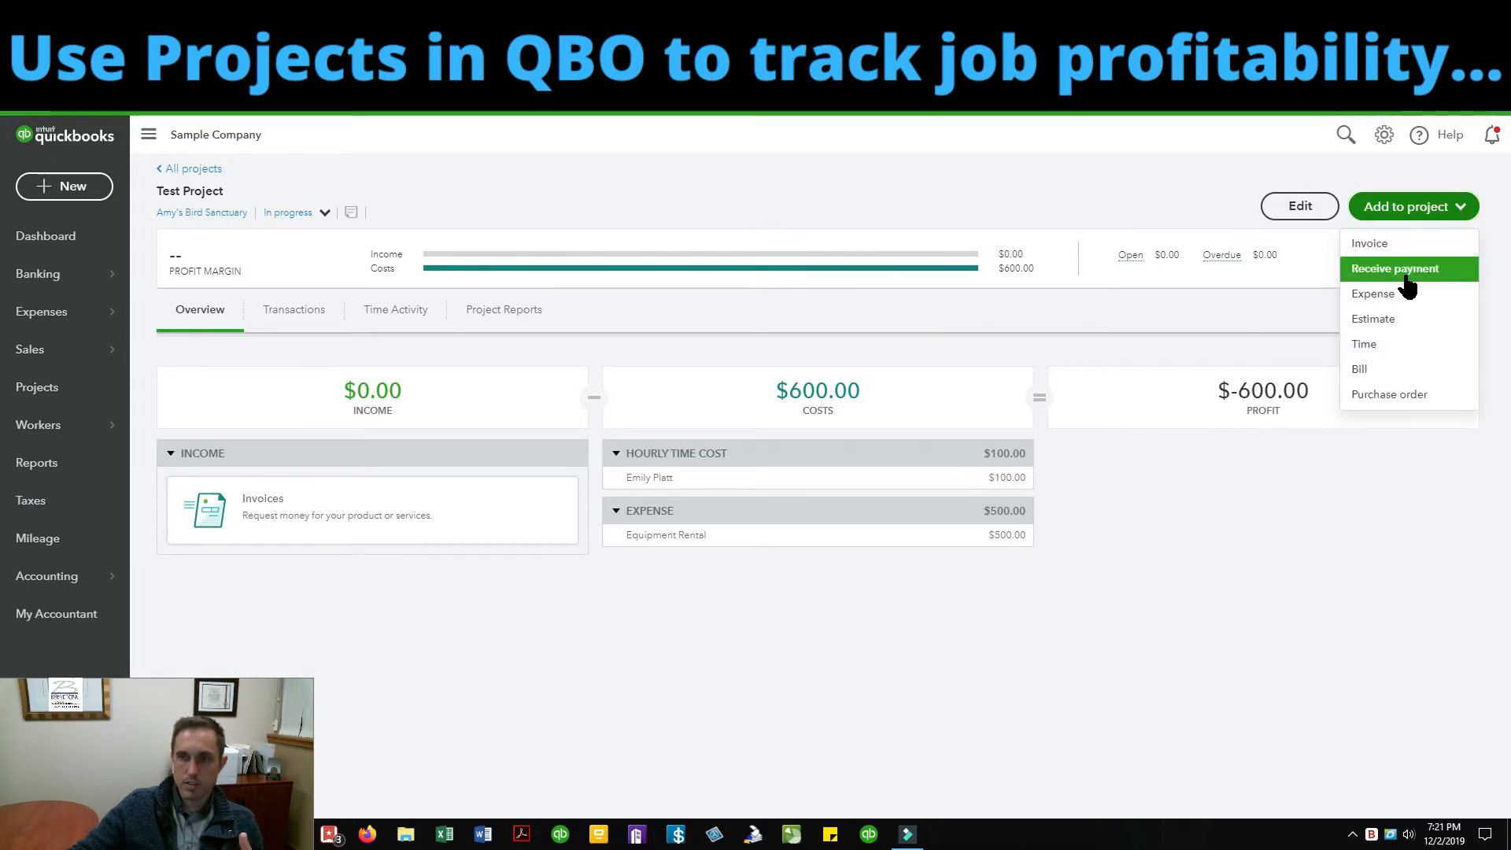
left_click(1369, 371)
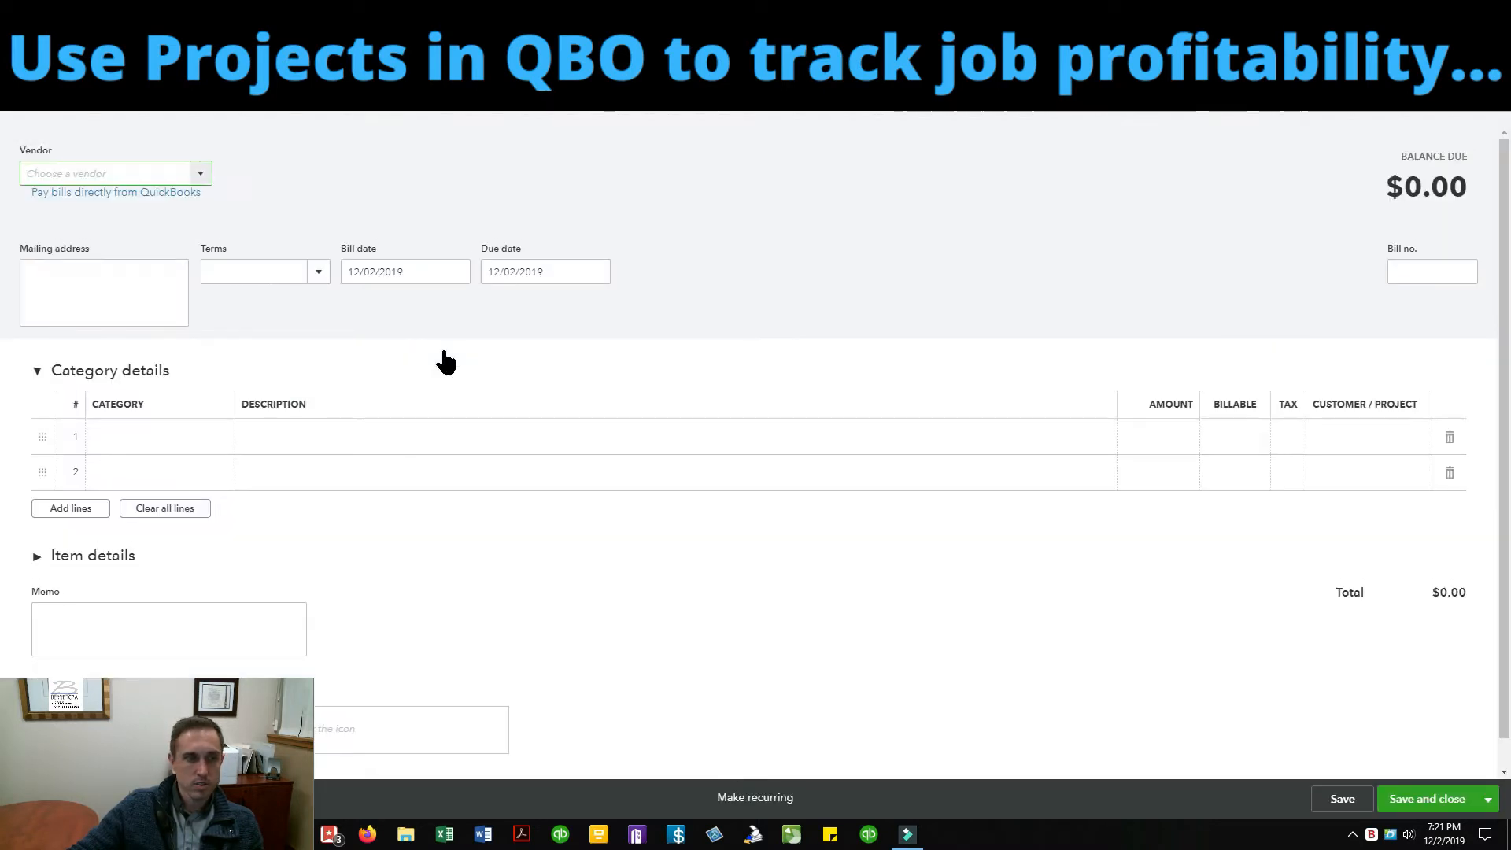
left_click(198, 174)
left_click(75, 229)
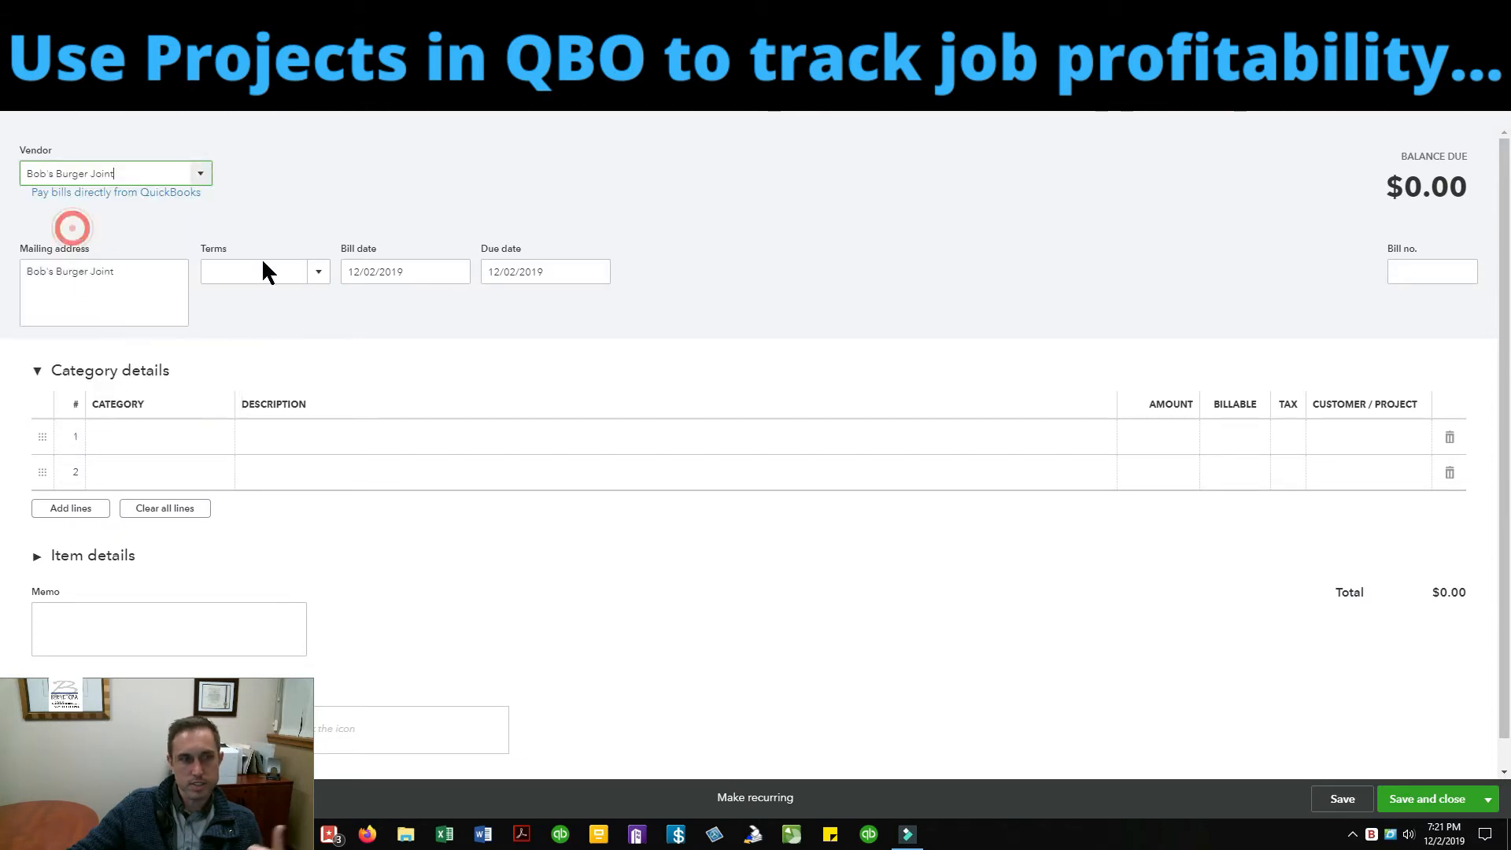
Step: Fill the bill's first category line with Travel Meals and an amount of 50.00
left_click(146, 425)
type("meal")
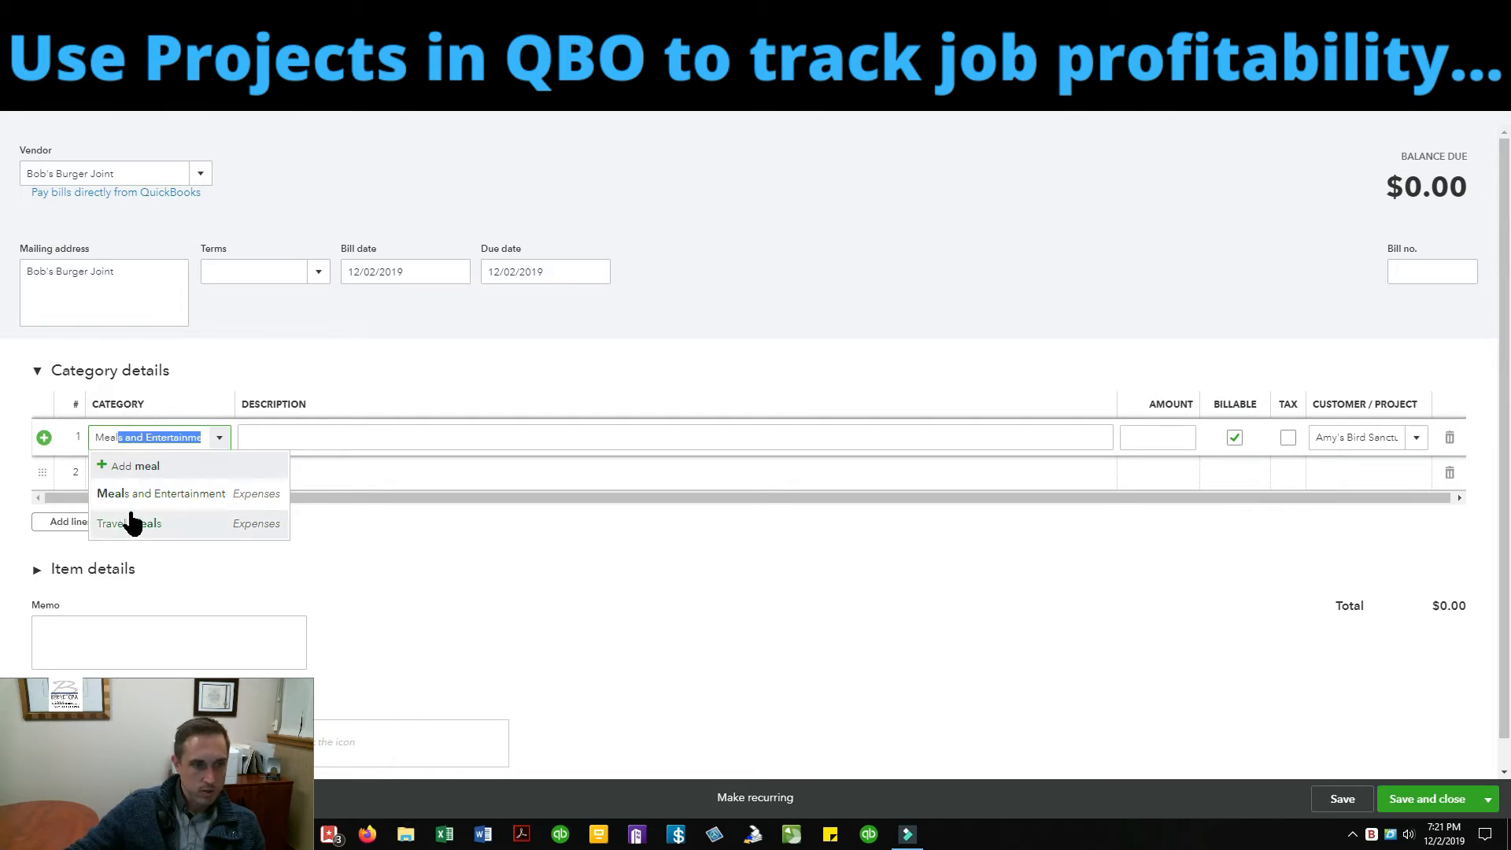
left_click(129, 522)
left_click(1130, 434)
type("50")
left_click(1122, 344)
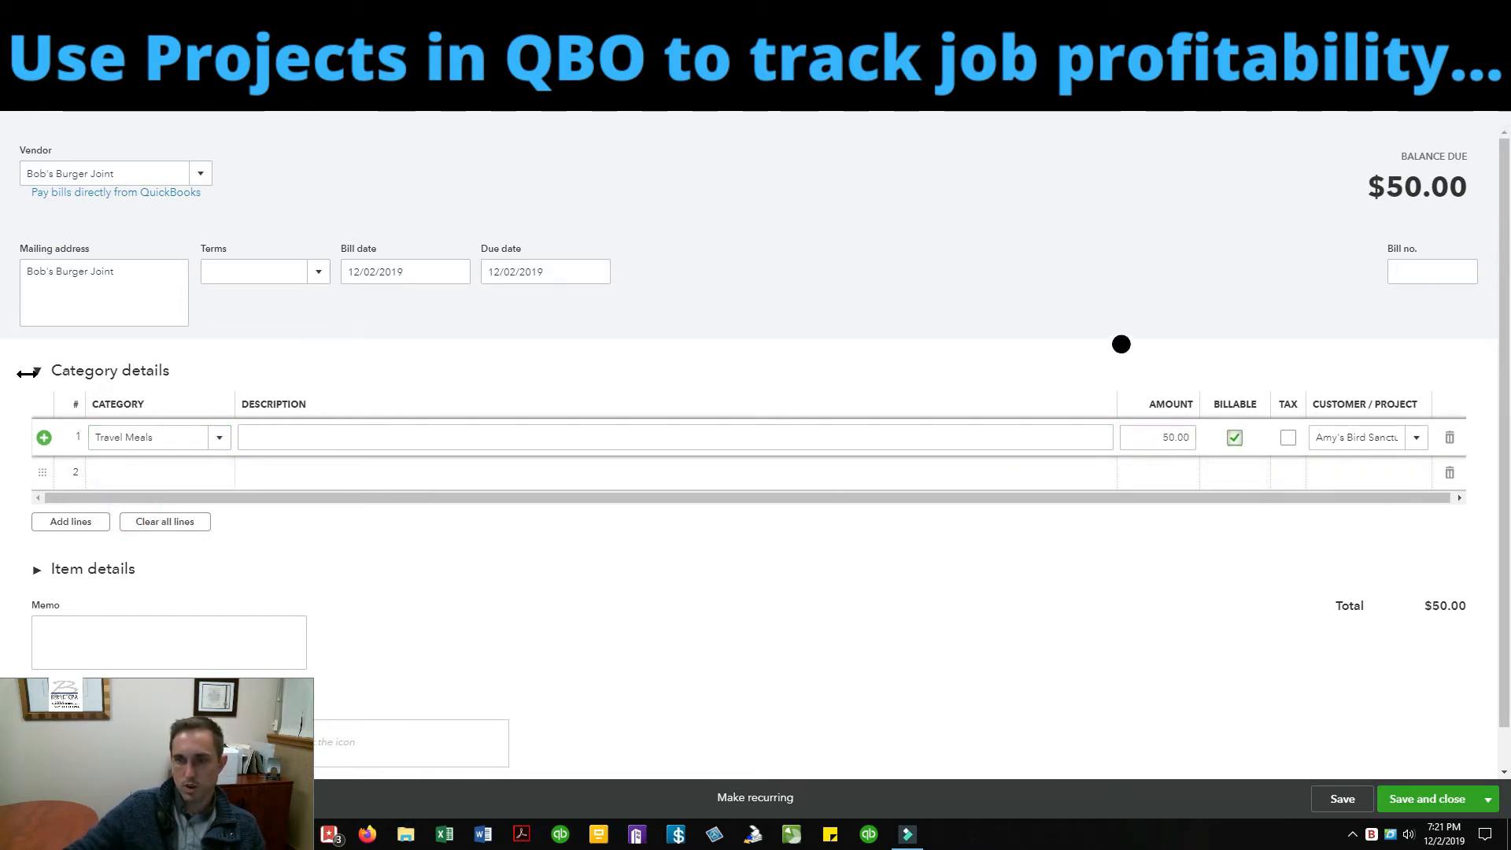
Step: Check the Travel Meals line's customer/project assignment, keep Test Project, and save and close the bill
left_click(1417, 442)
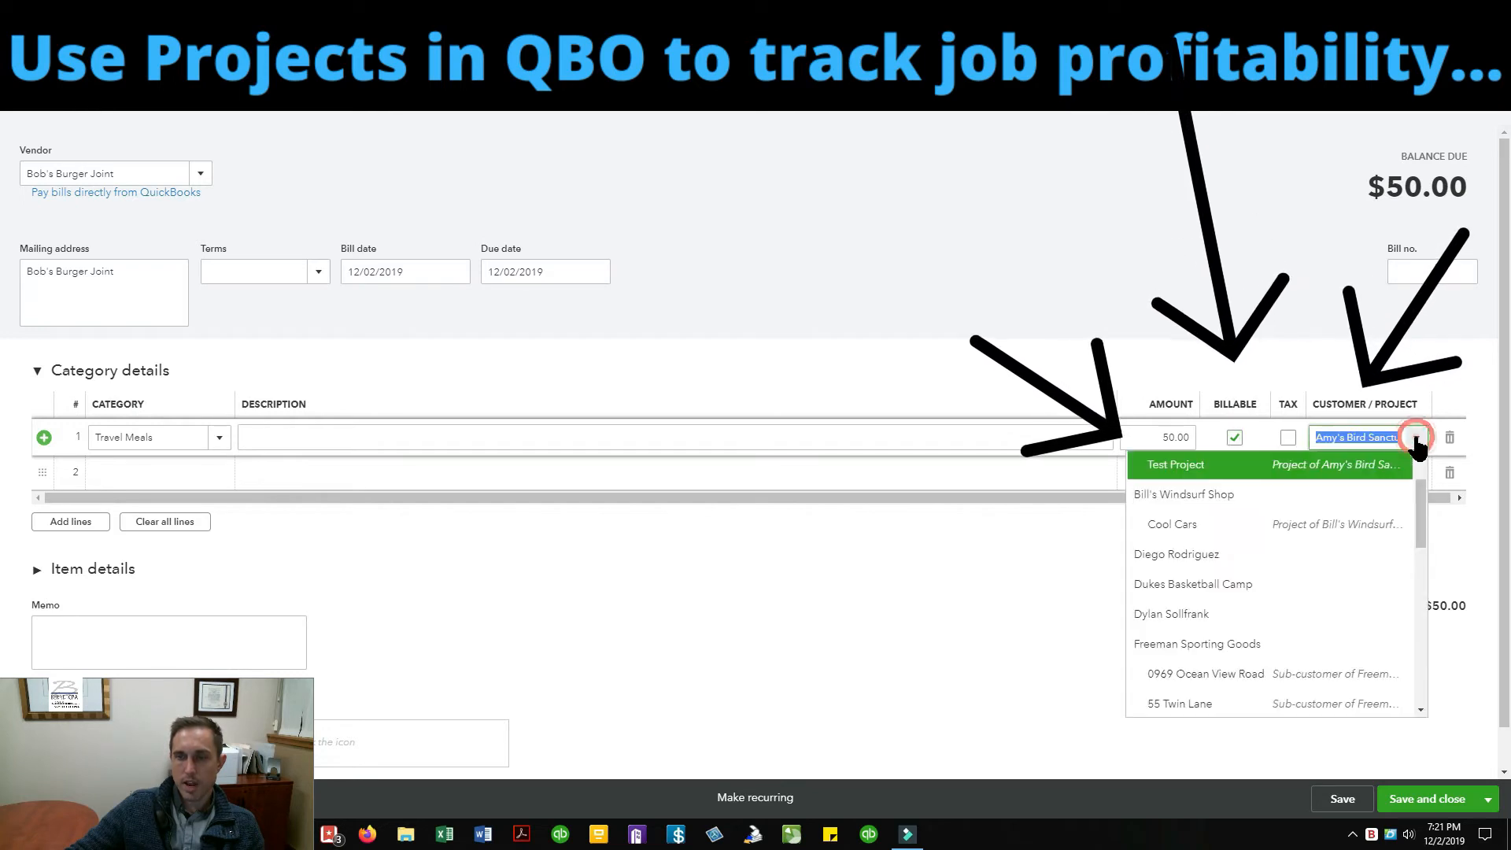
left_click(1417, 438)
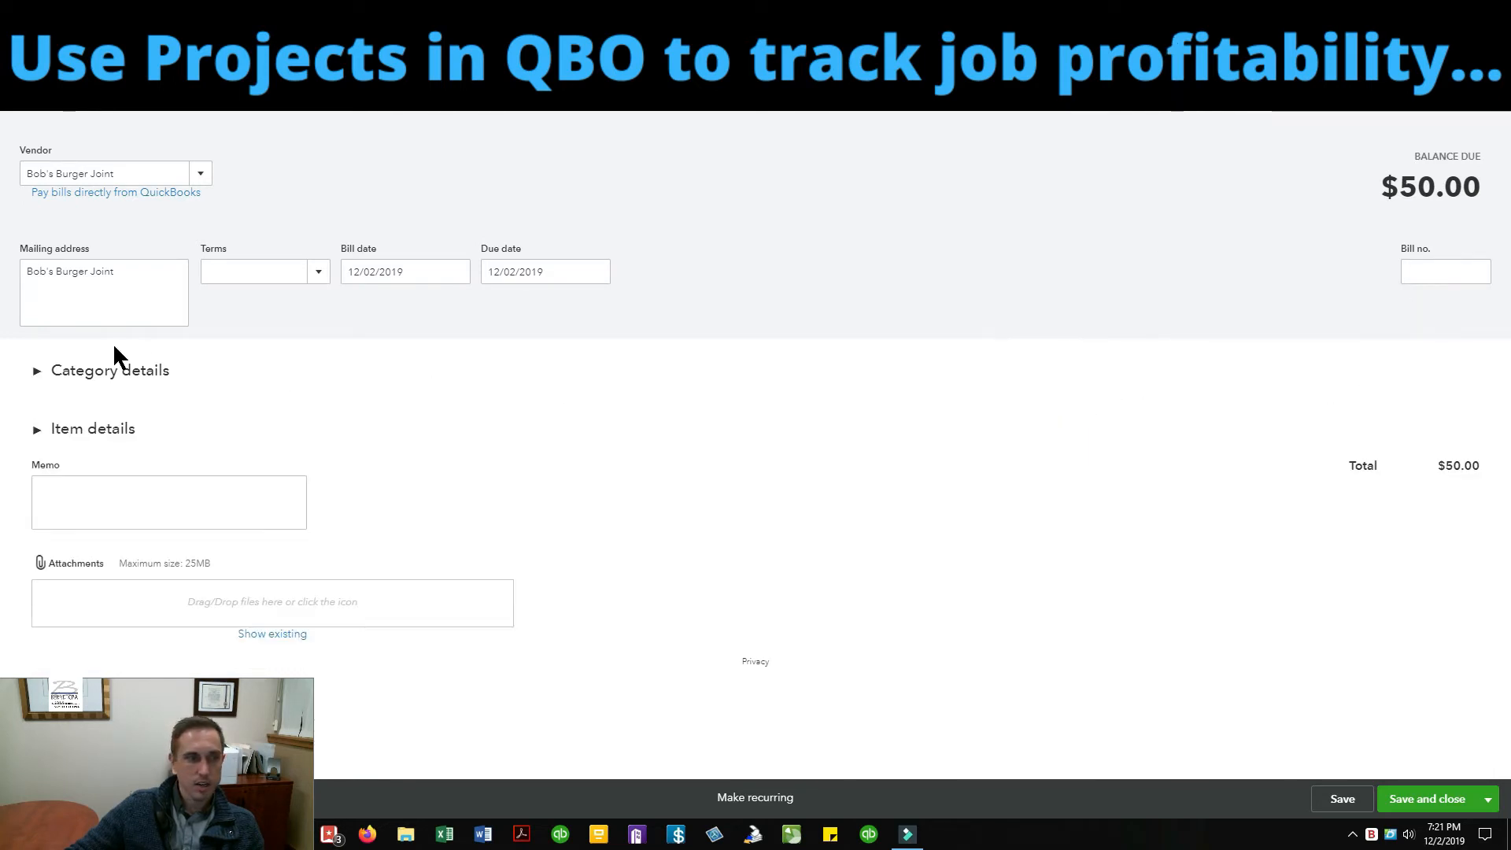
left_click(117, 369)
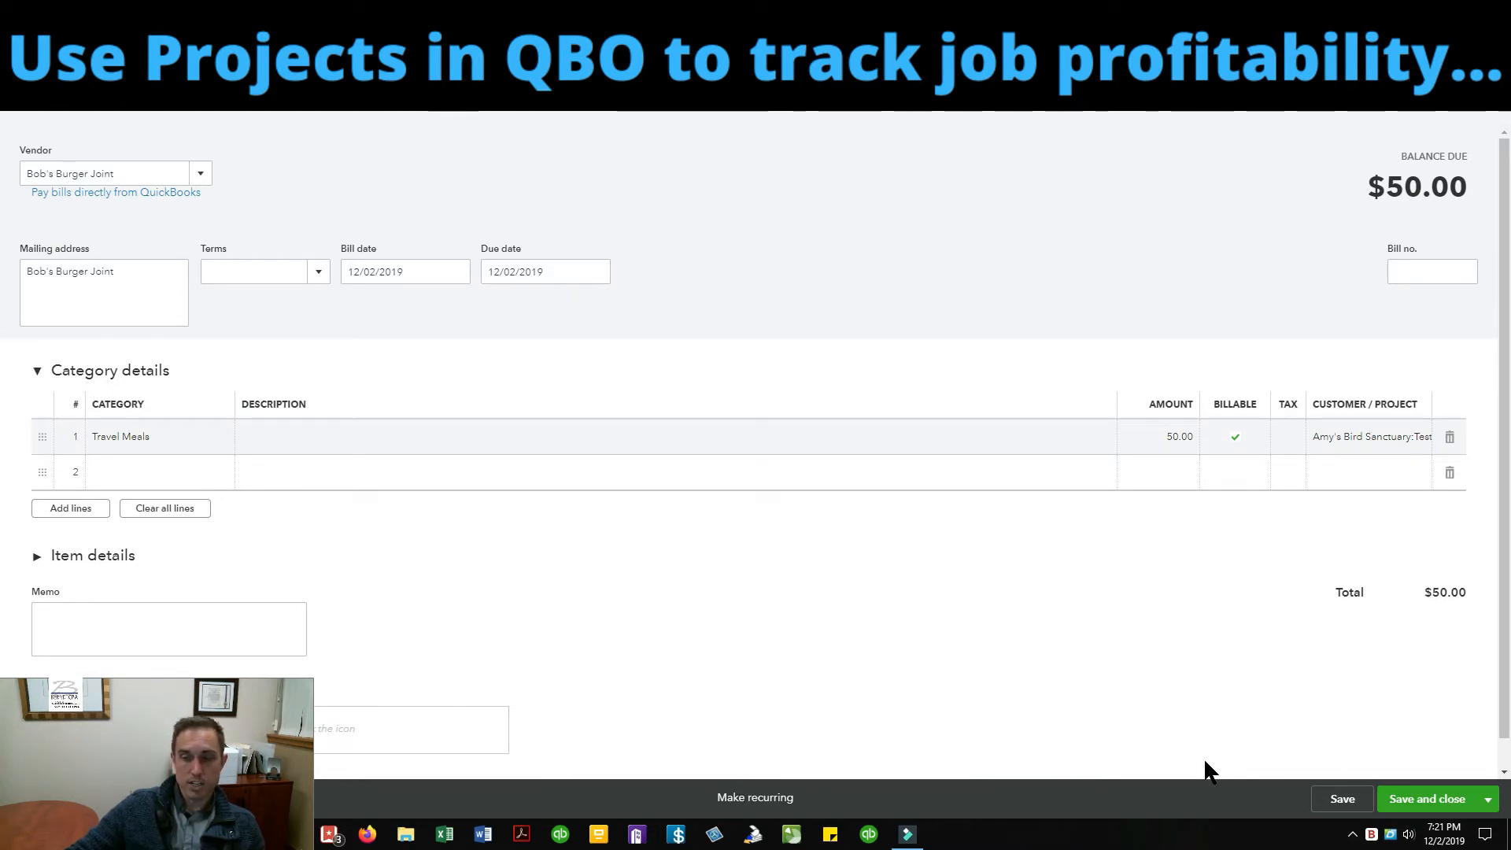
left_click(1427, 799)
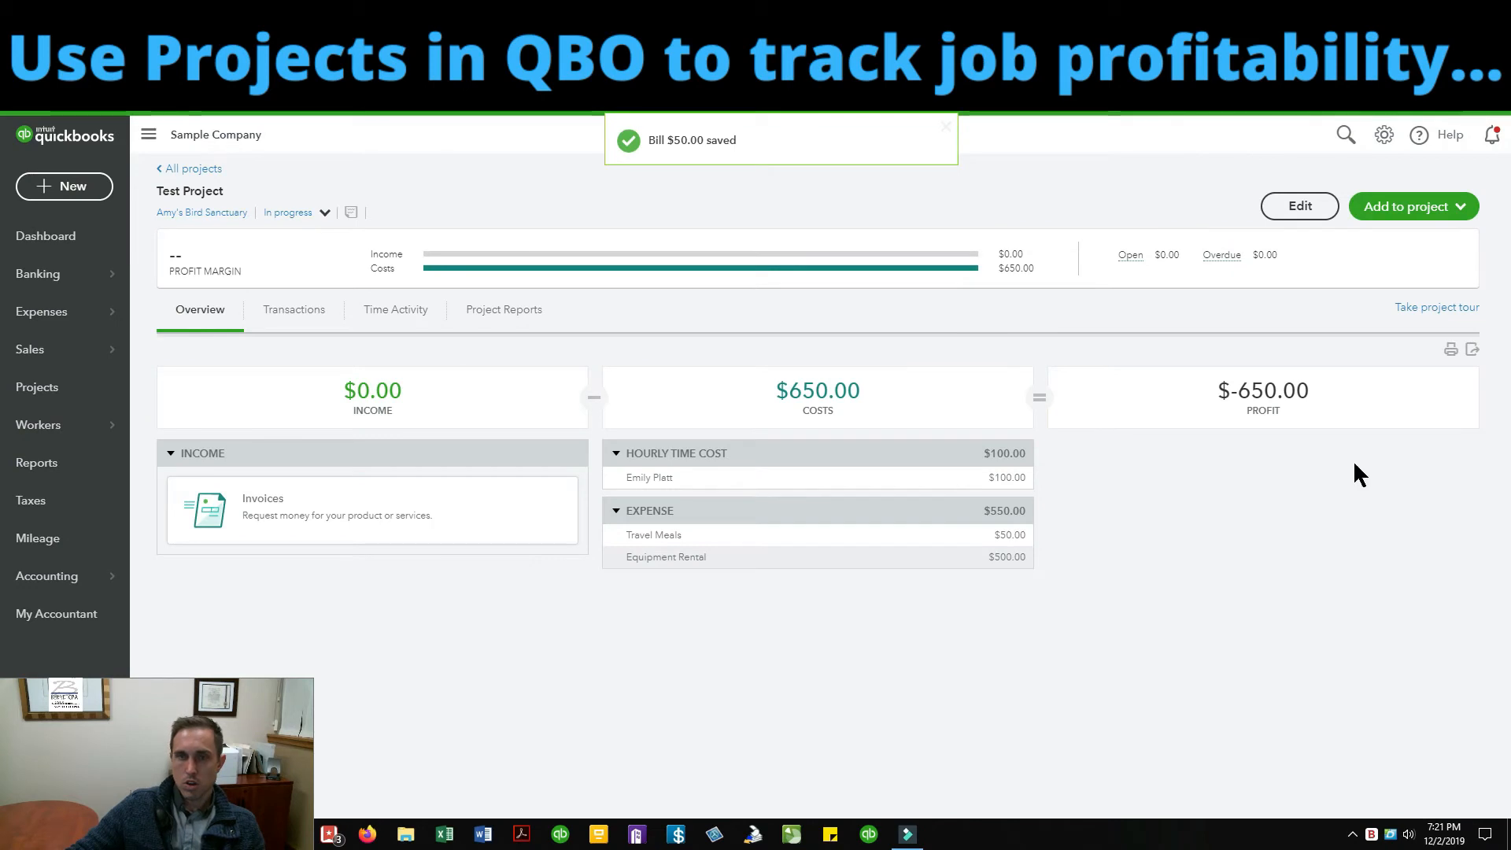
left_click(80, 195)
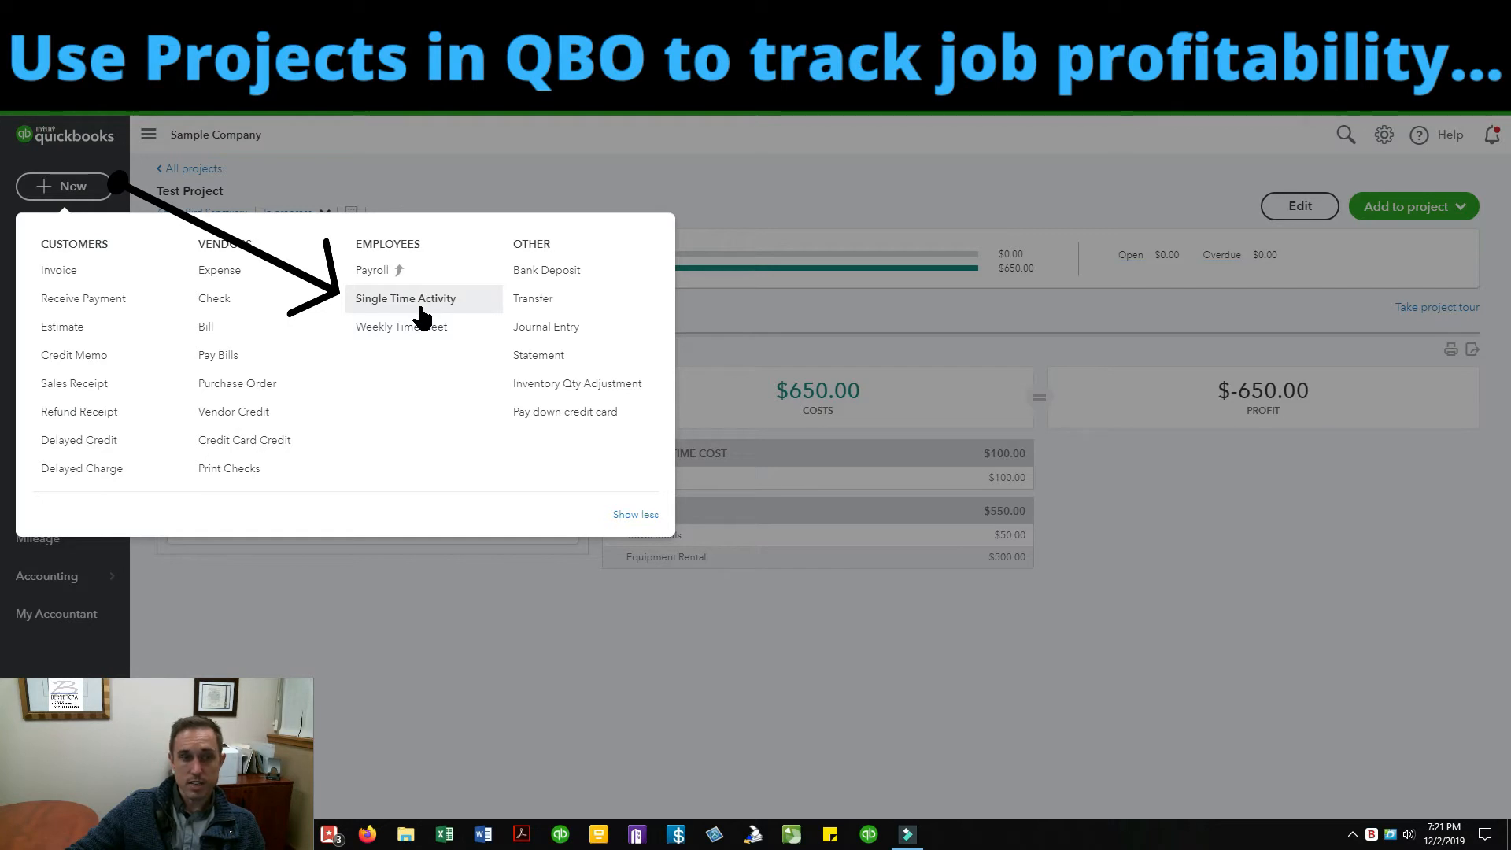
left_click(1044, 187)
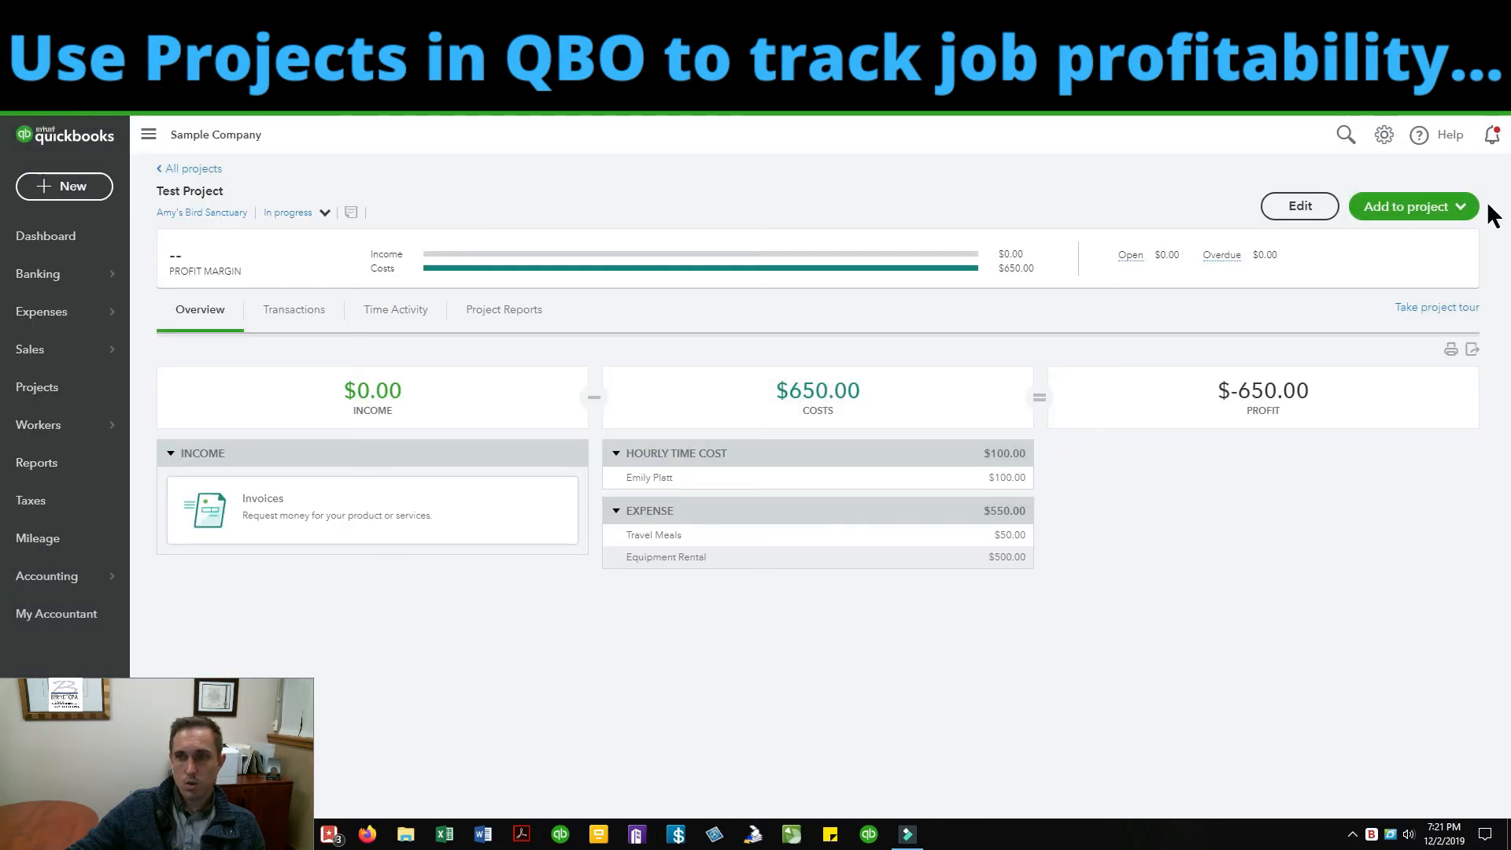
Step: Add a time entry to Test Project for the other employee with Design as the service
left_click(1460, 208)
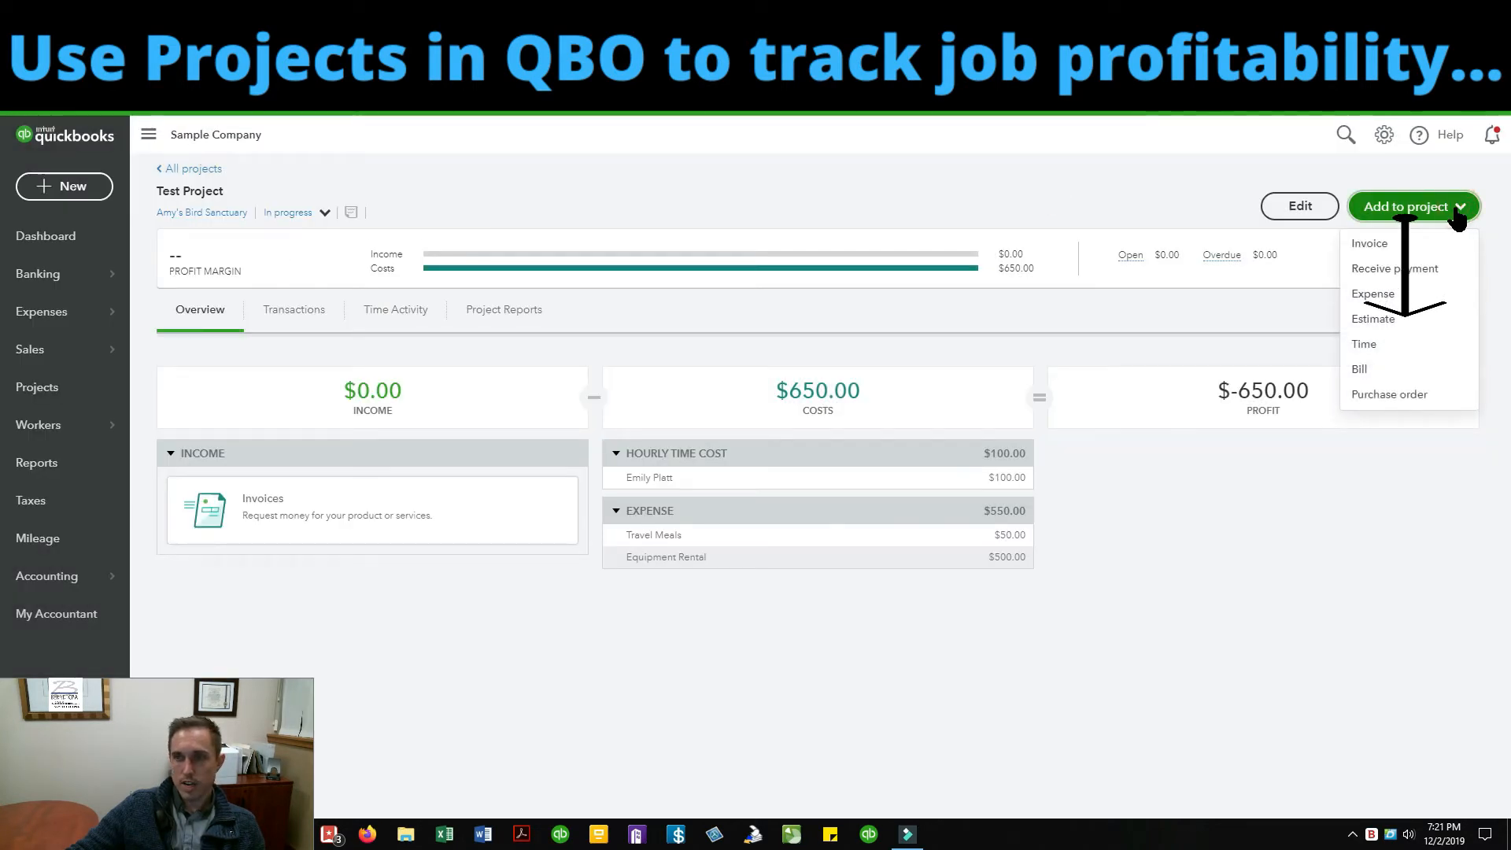
left_click(1374, 345)
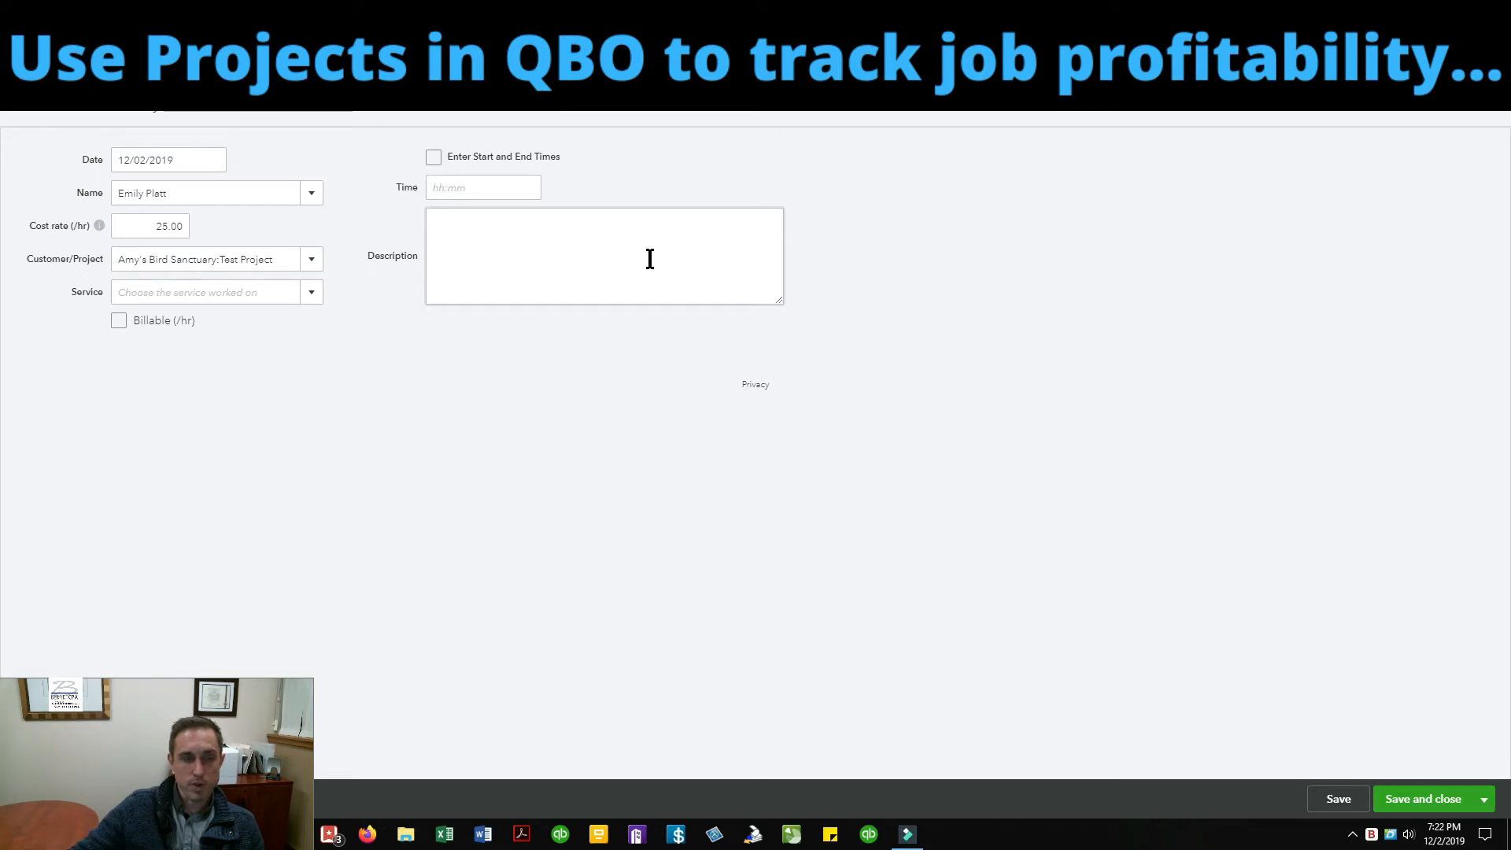
left_click(310, 197)
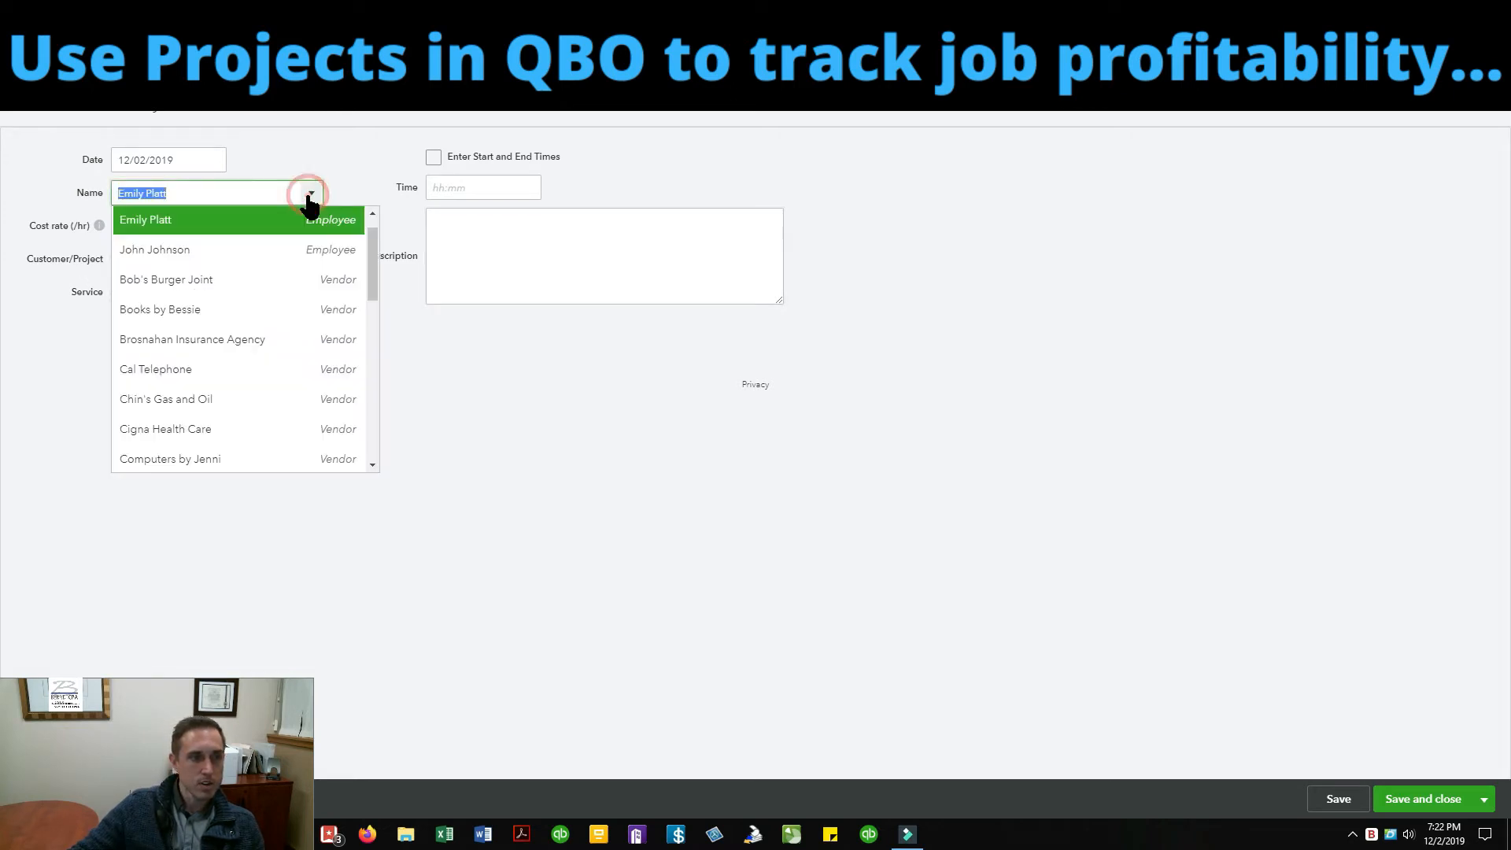
left_click(187, 251)
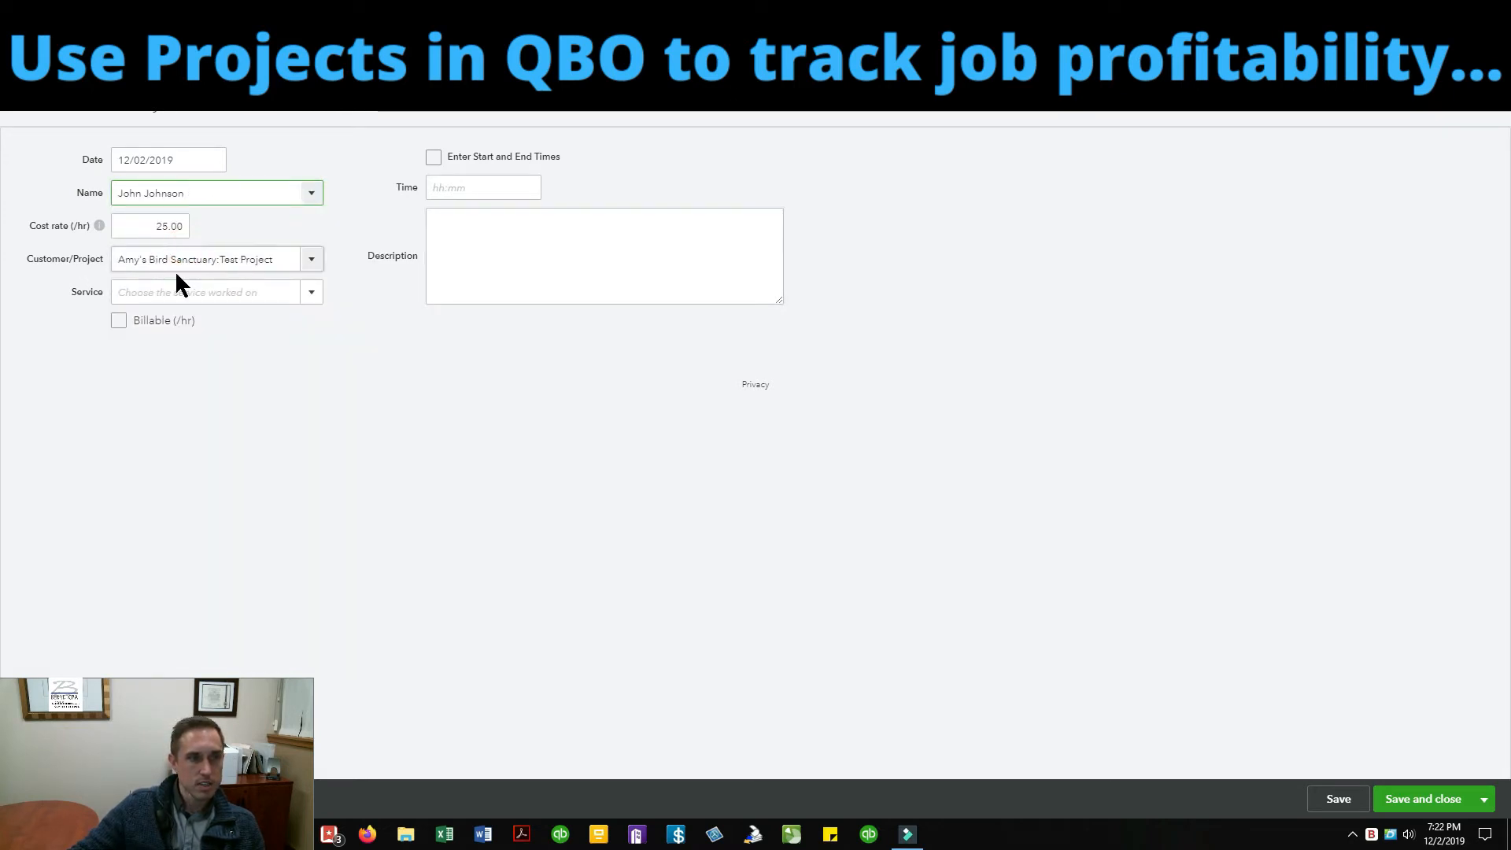
left_click(309, 295)
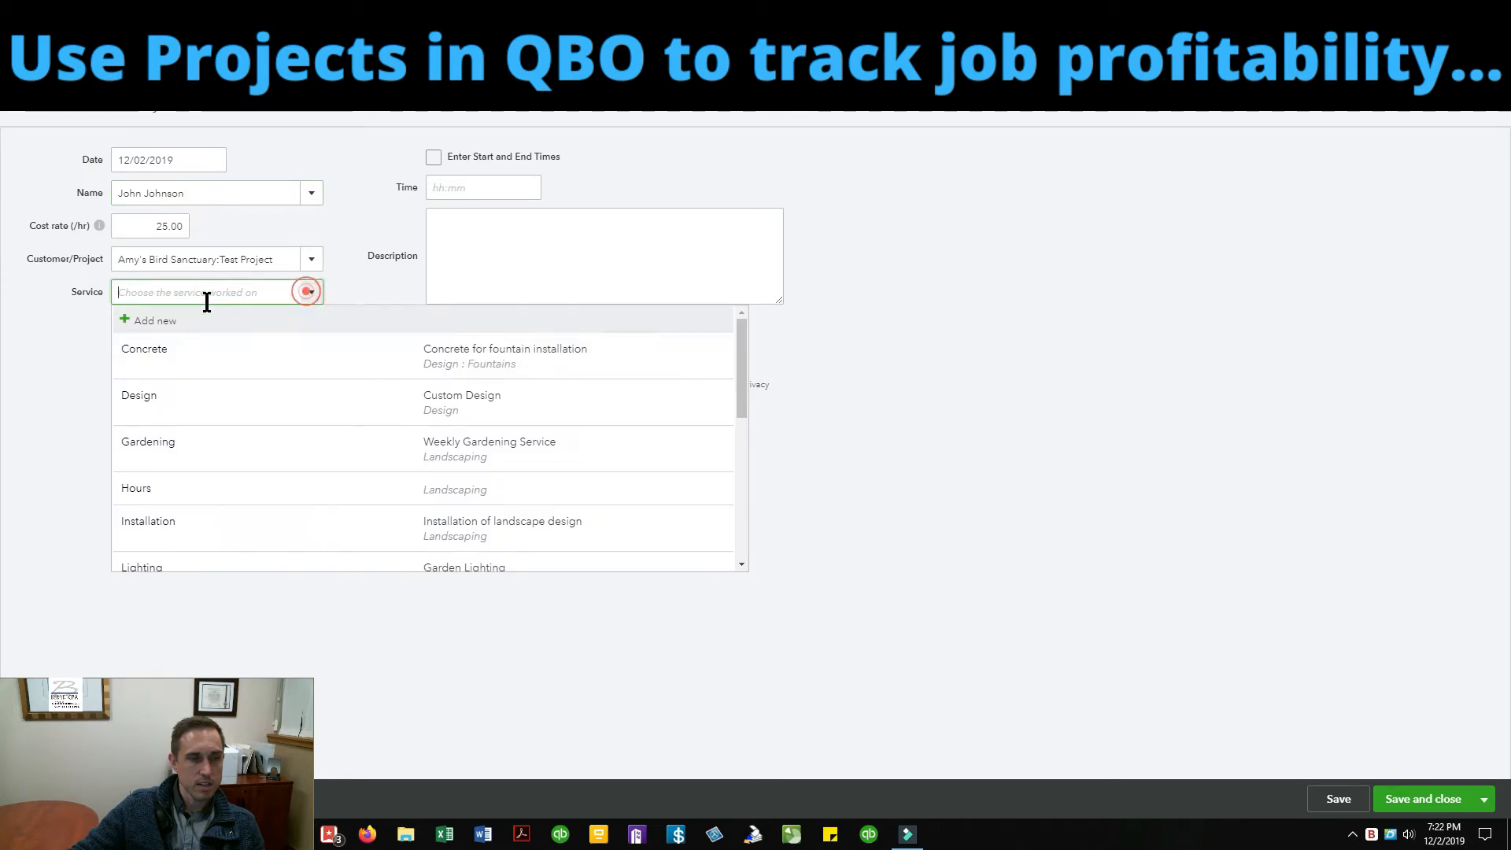
left_click(169, 407)
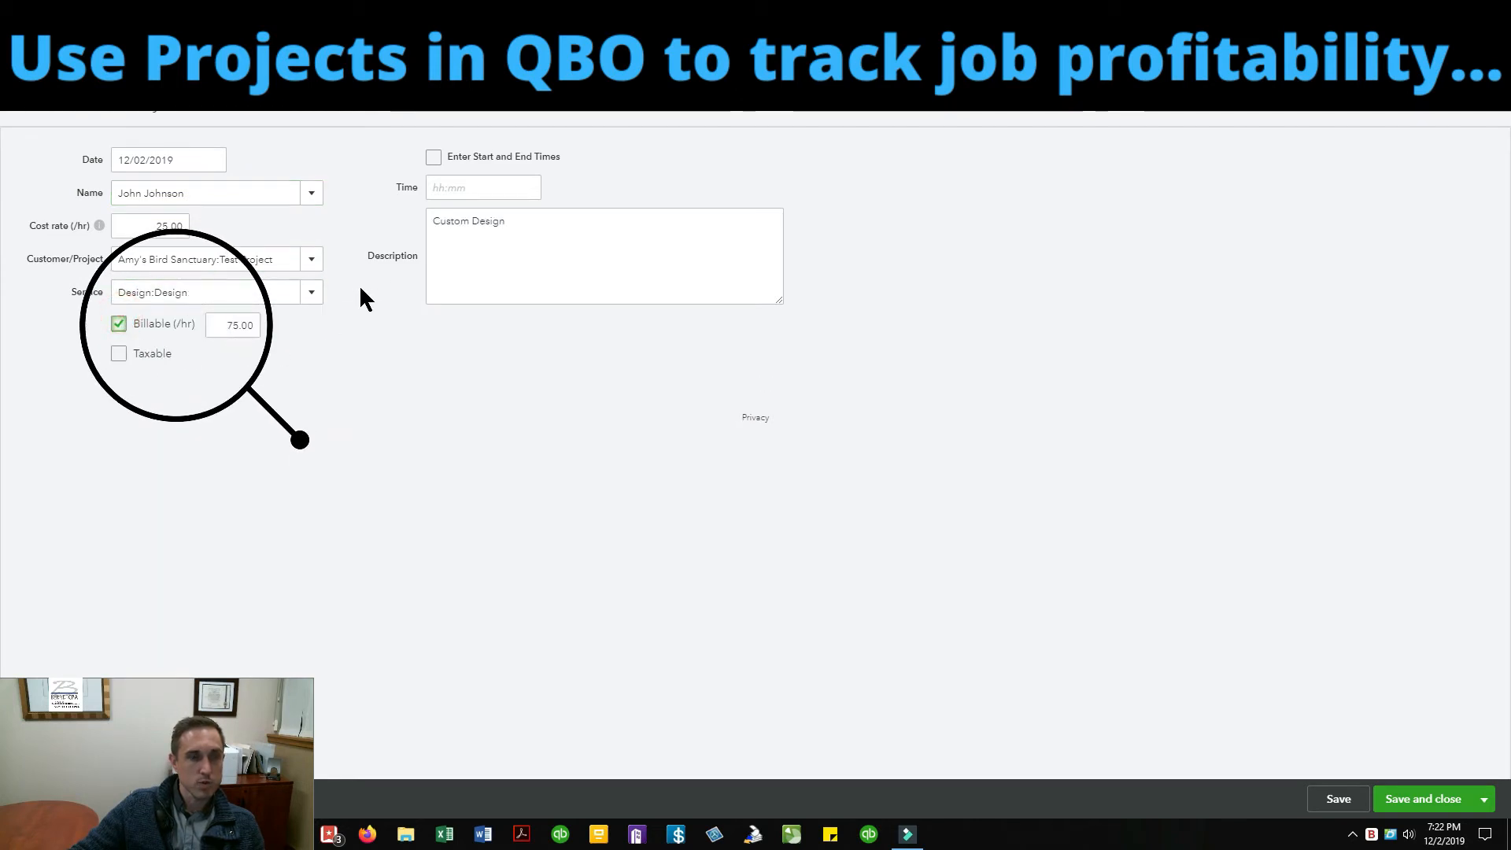
Step: Set the time entry's duration to 1:00 and save and close it
left_click(429, 195)
type("1:00")
key("Tab")
left_click(1432, 803)
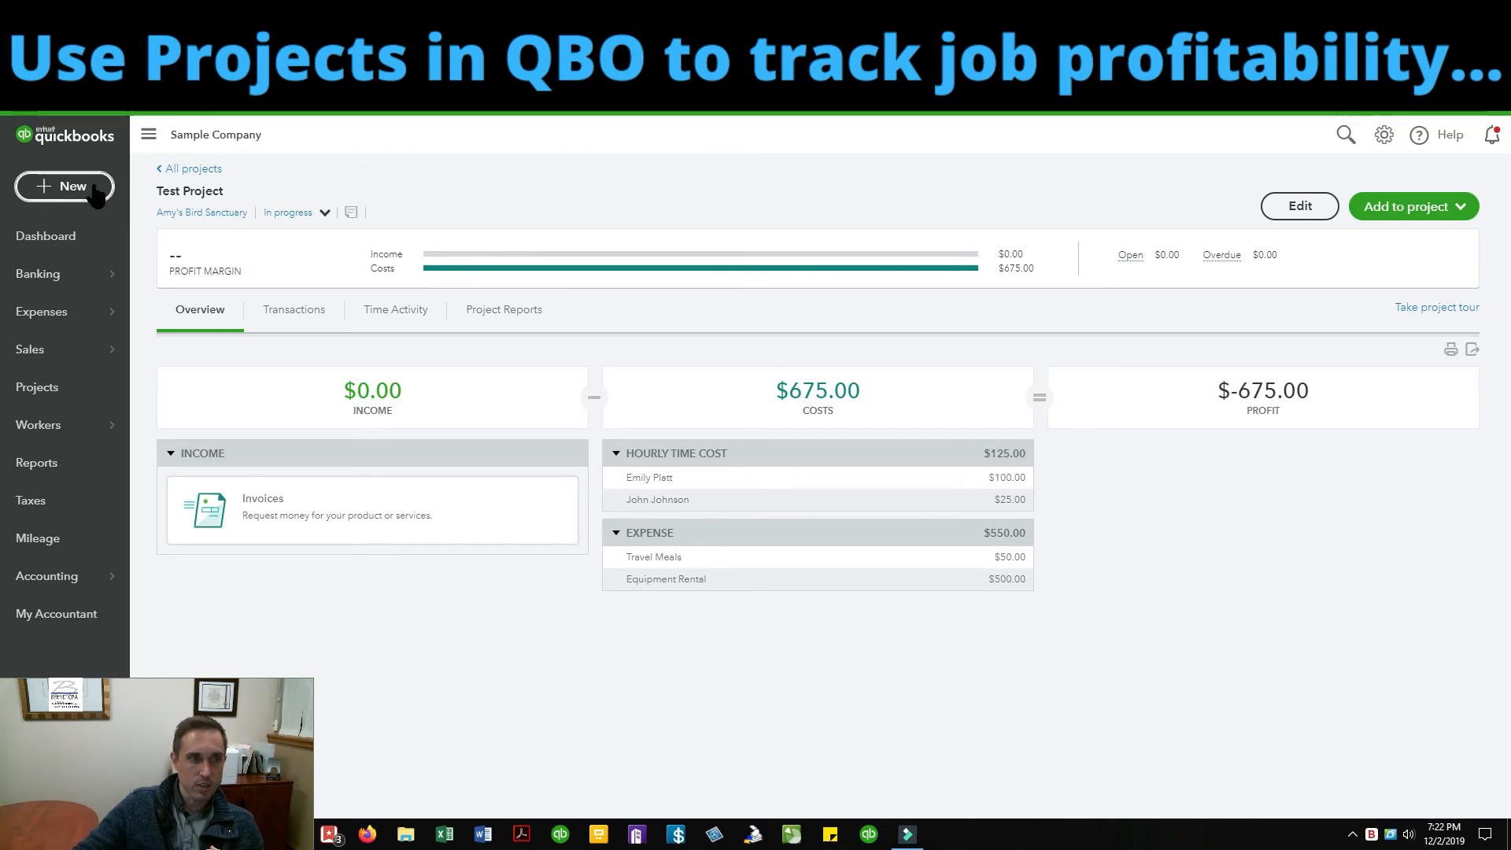
left_click(68, 195)
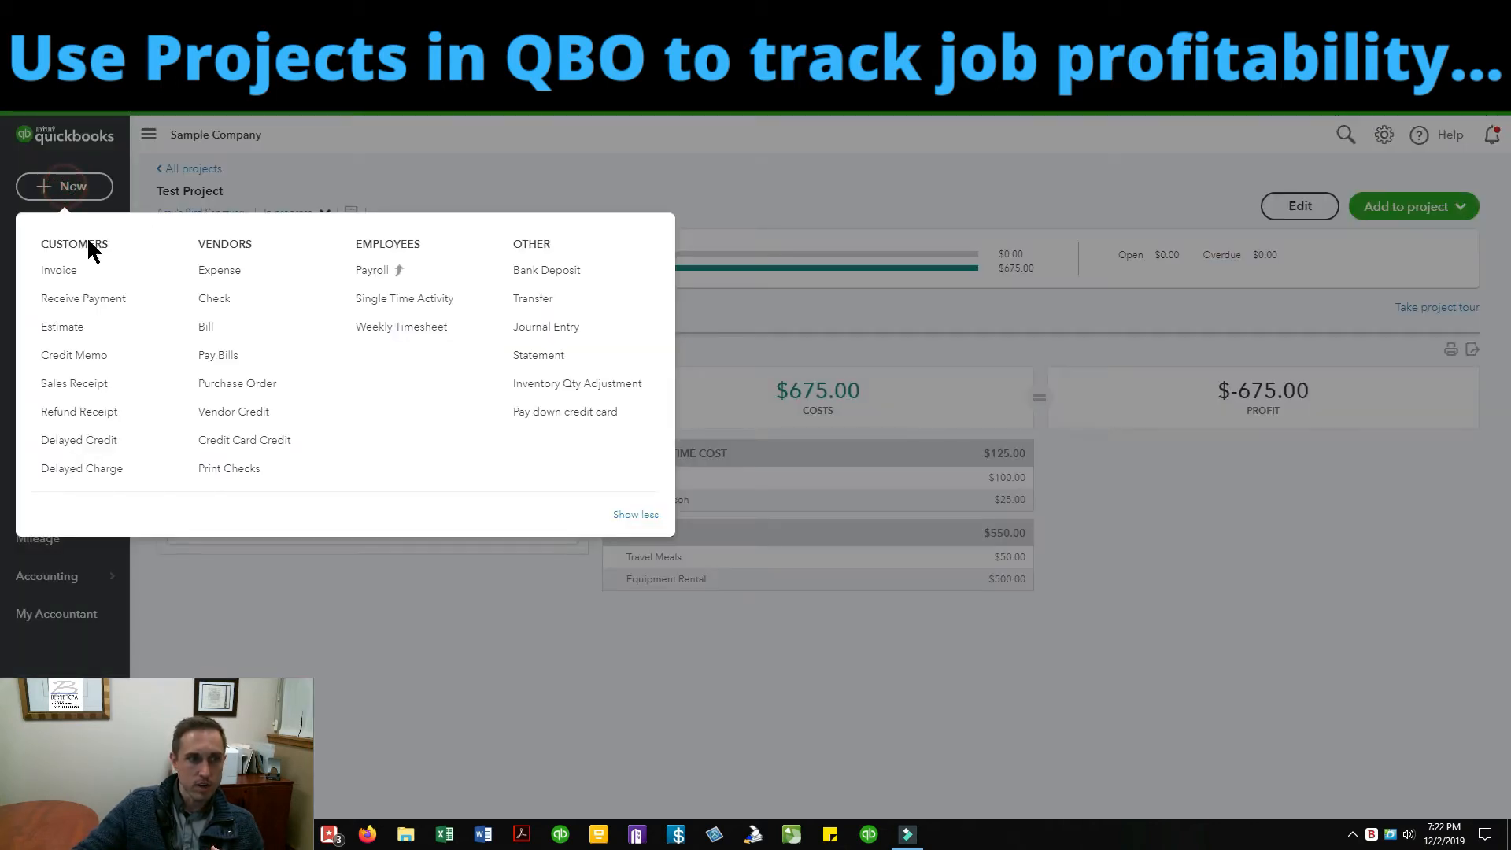
left_click(78, 197)
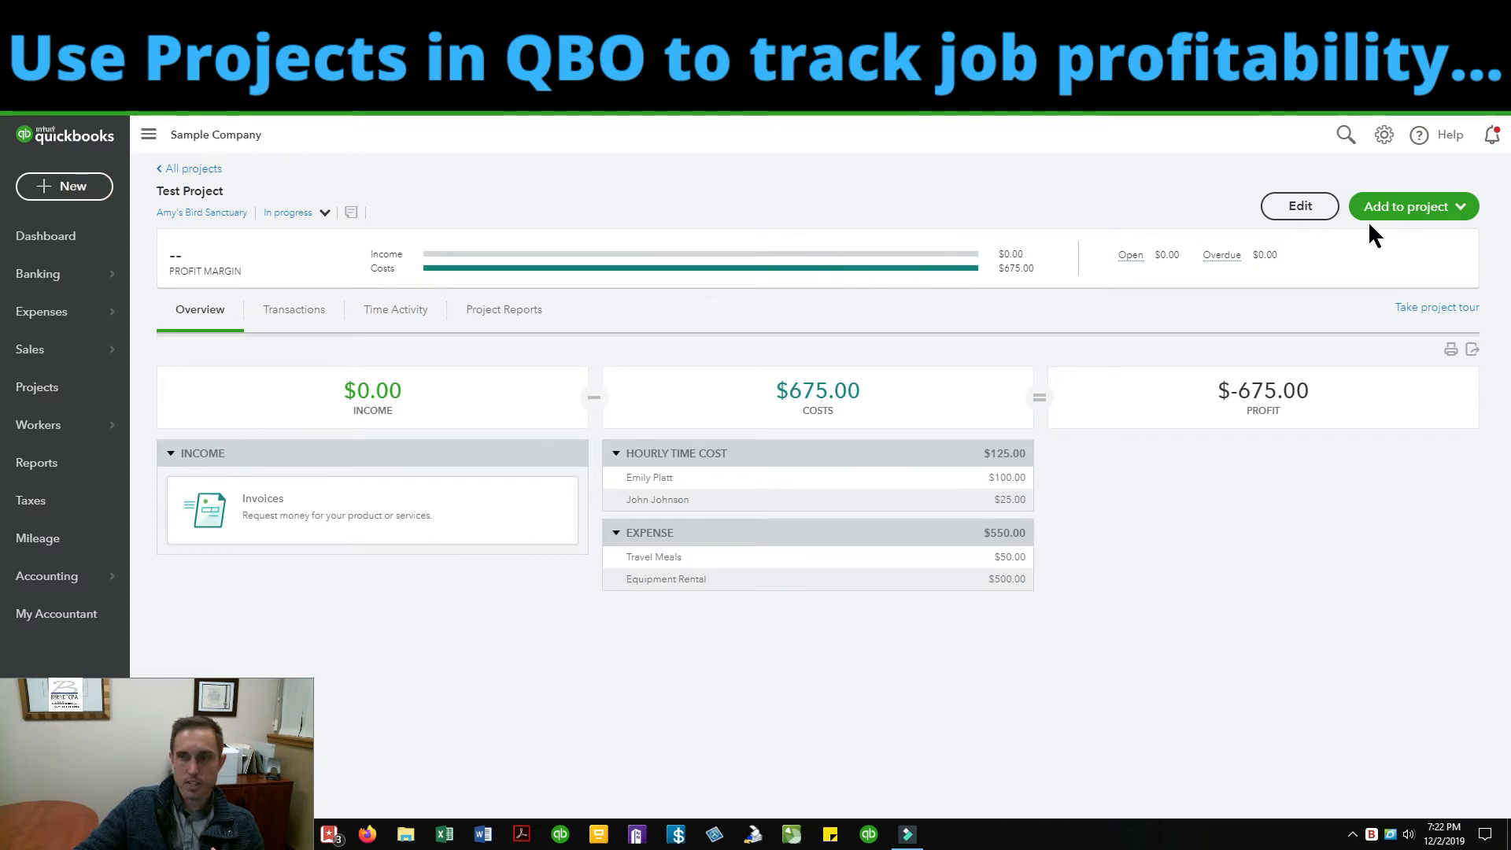
Step: Create an invoice for Test Project and add all of its billable time and expense charges
left_click(1461, 208)
left_click(1408, 247)
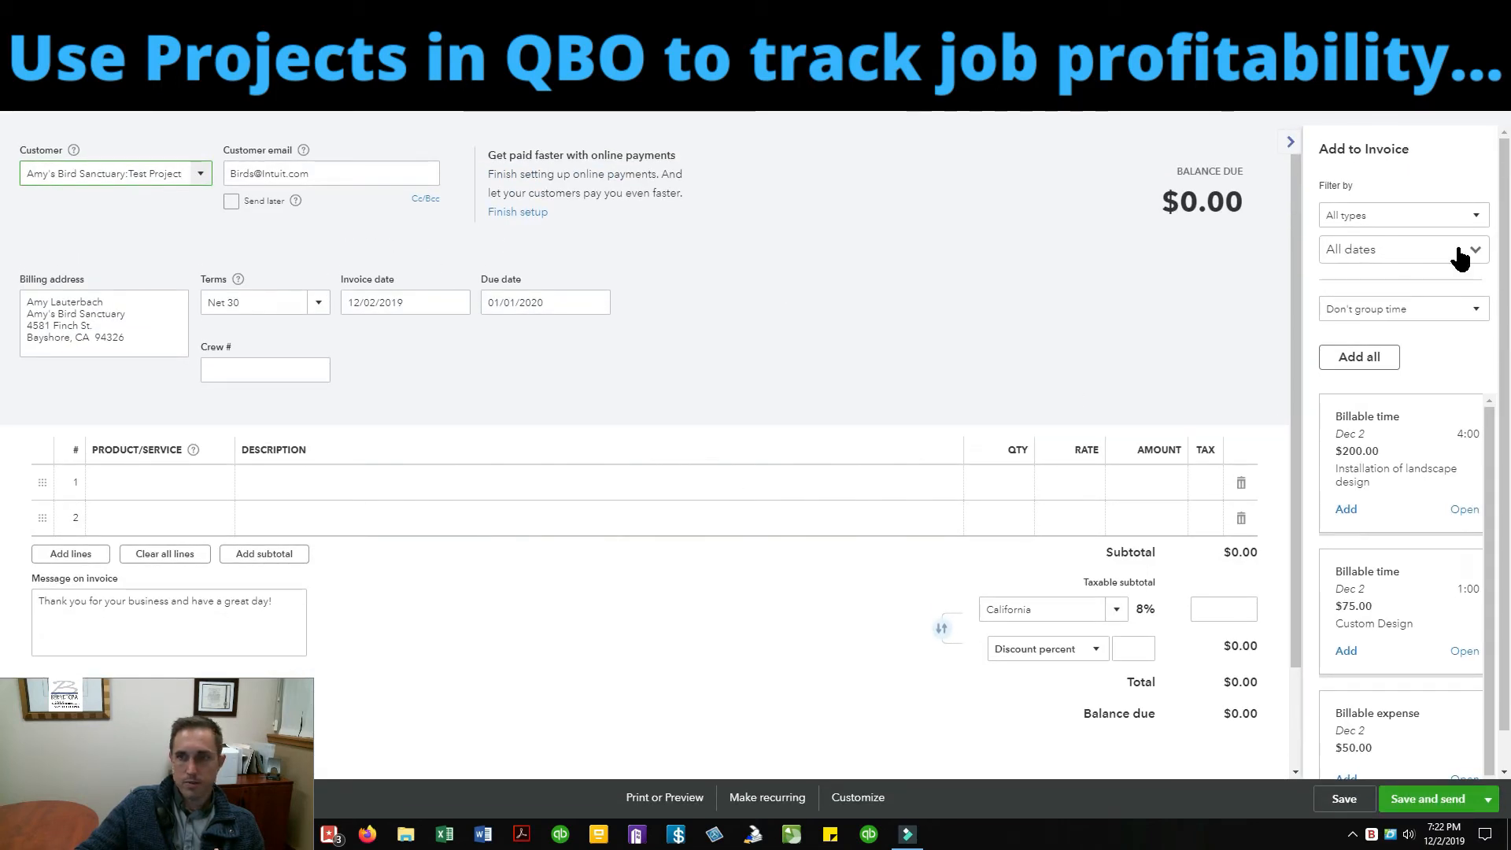
scroll(1398, 472, "down", 1)
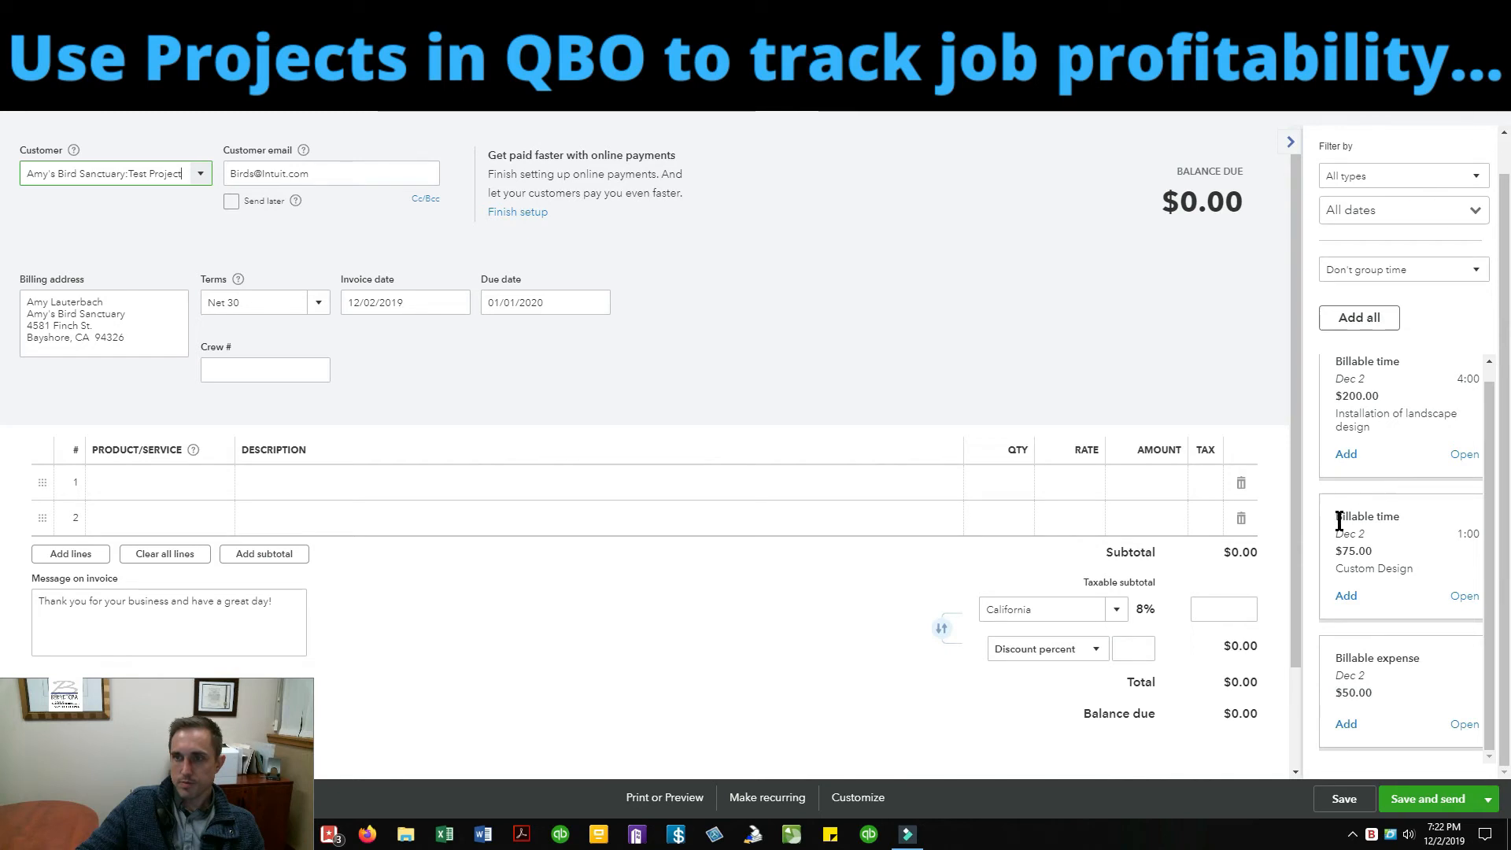
left_click(1356, 323)
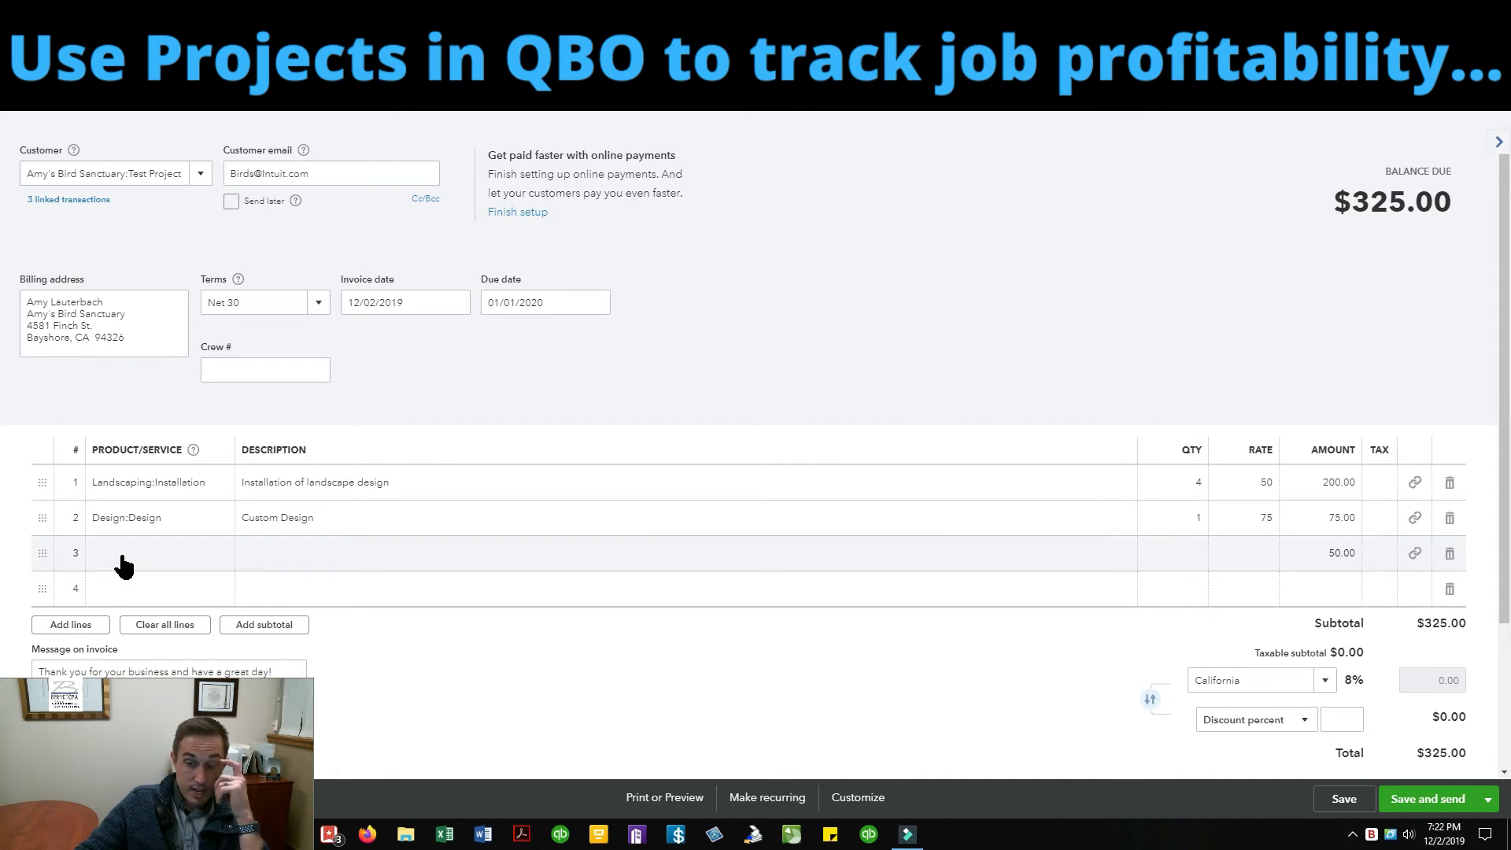
Step: Add a Garden Rocks line at a rate of 500 to the invoice, and save and close it
left_click(157, 589)
type("rock")
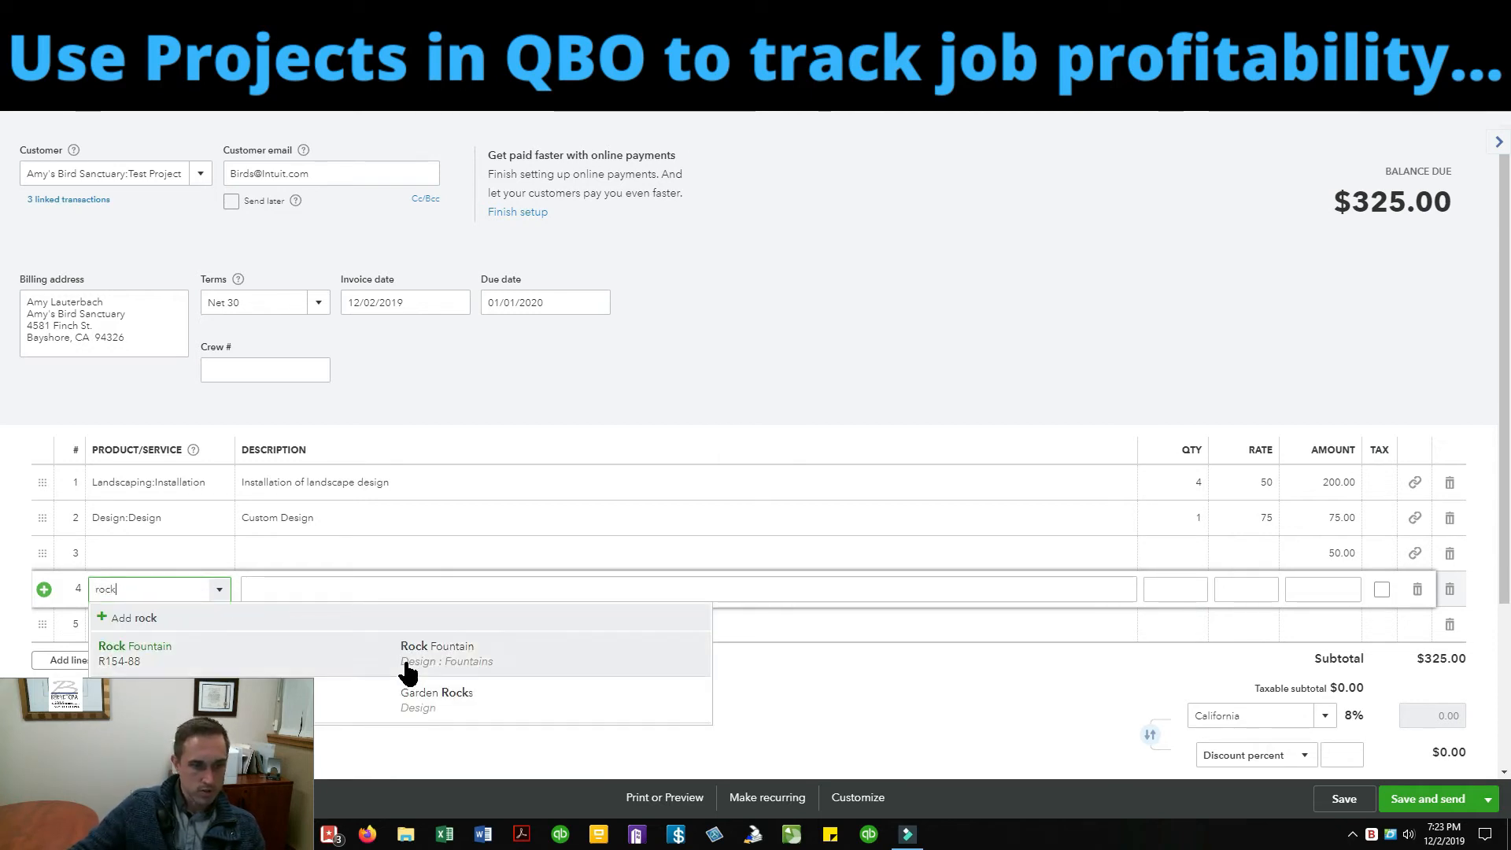
left_click(397, 712)
left_click(1240, 589)
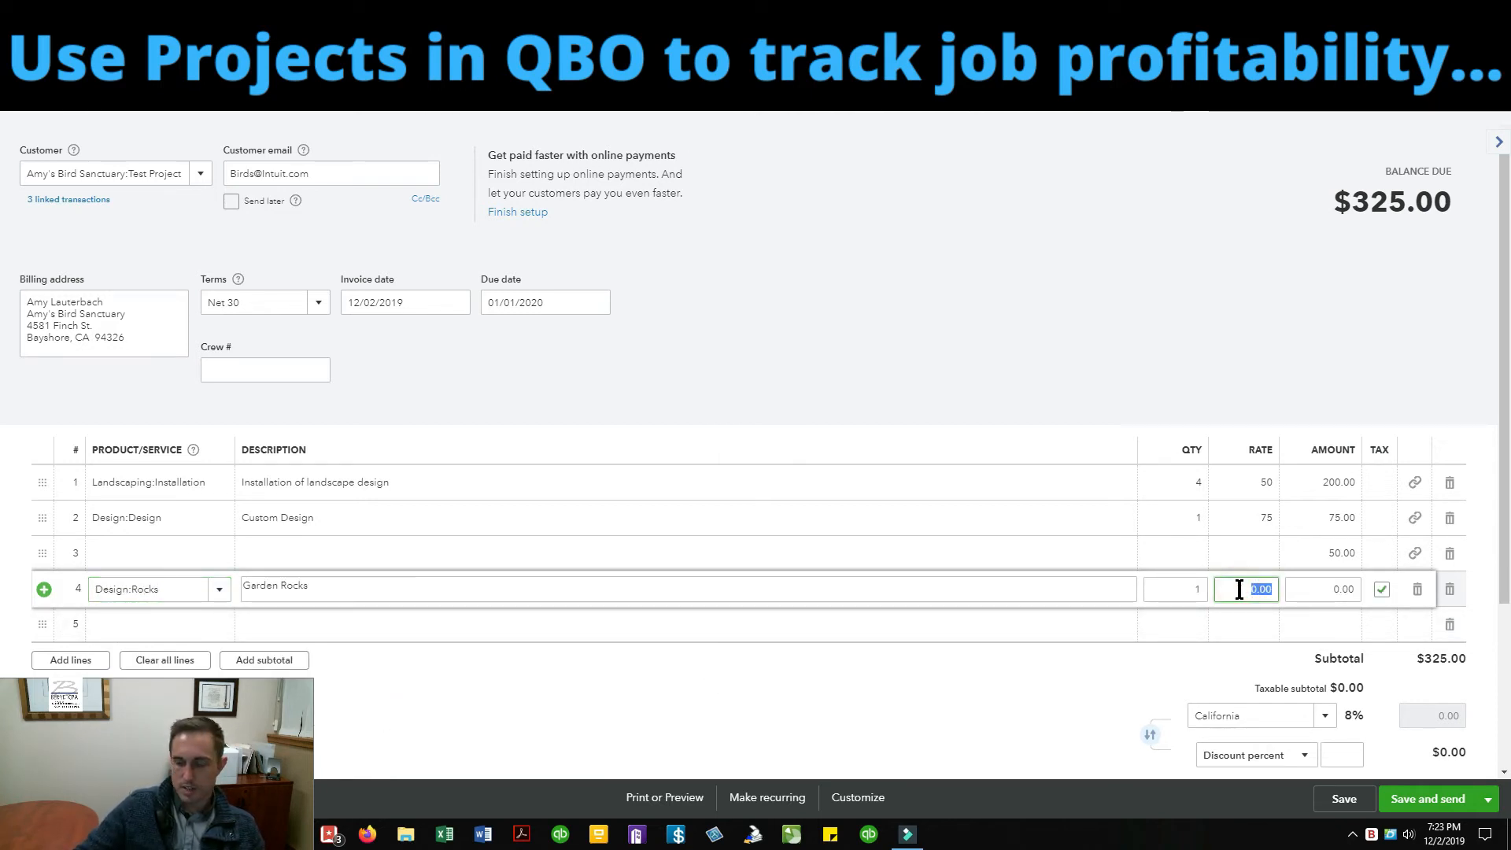
key("Tab")
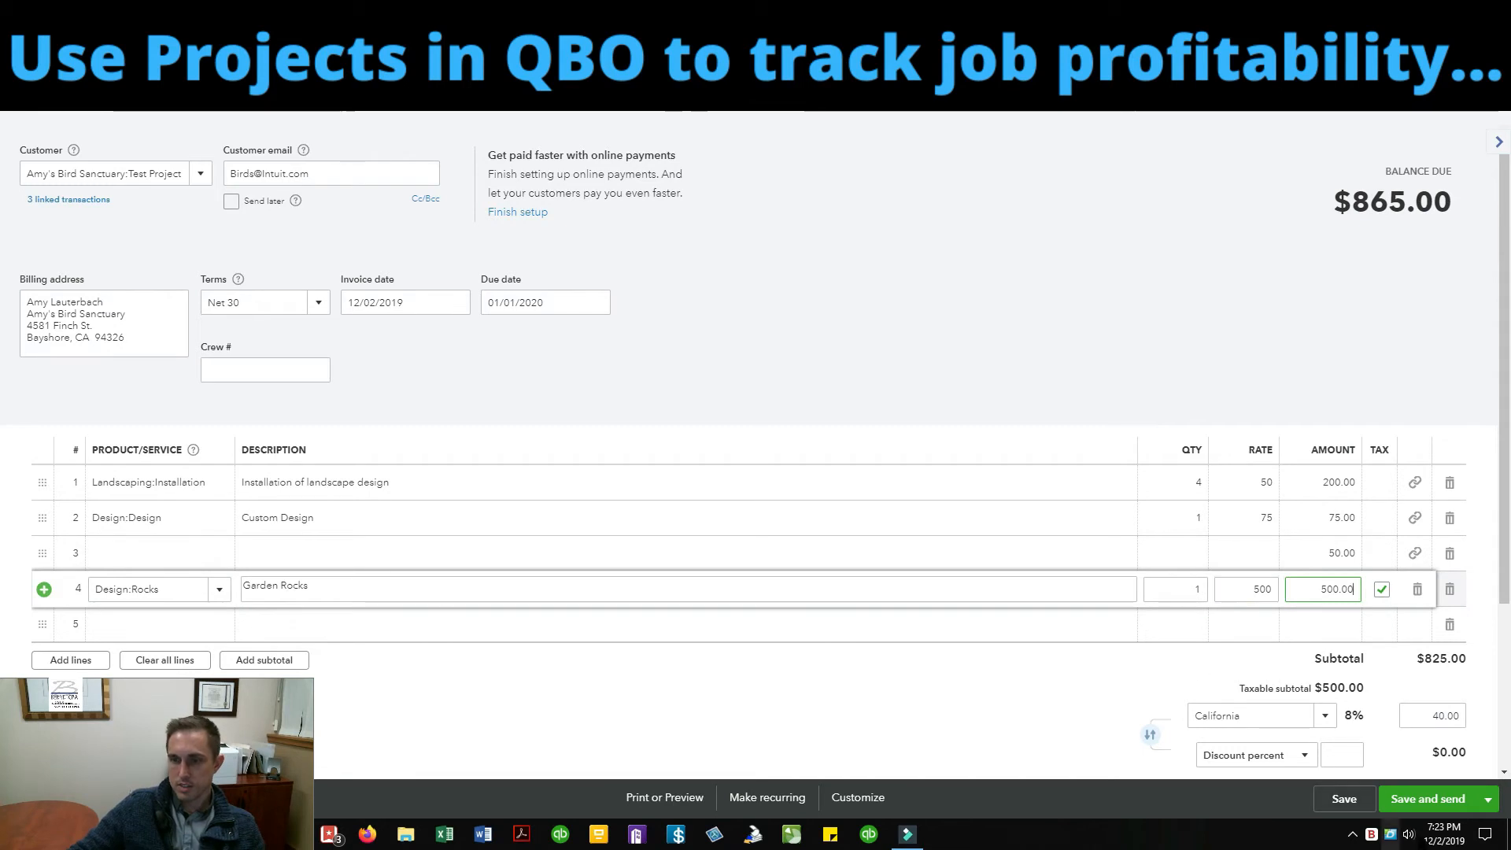
left_click(1488, 799)
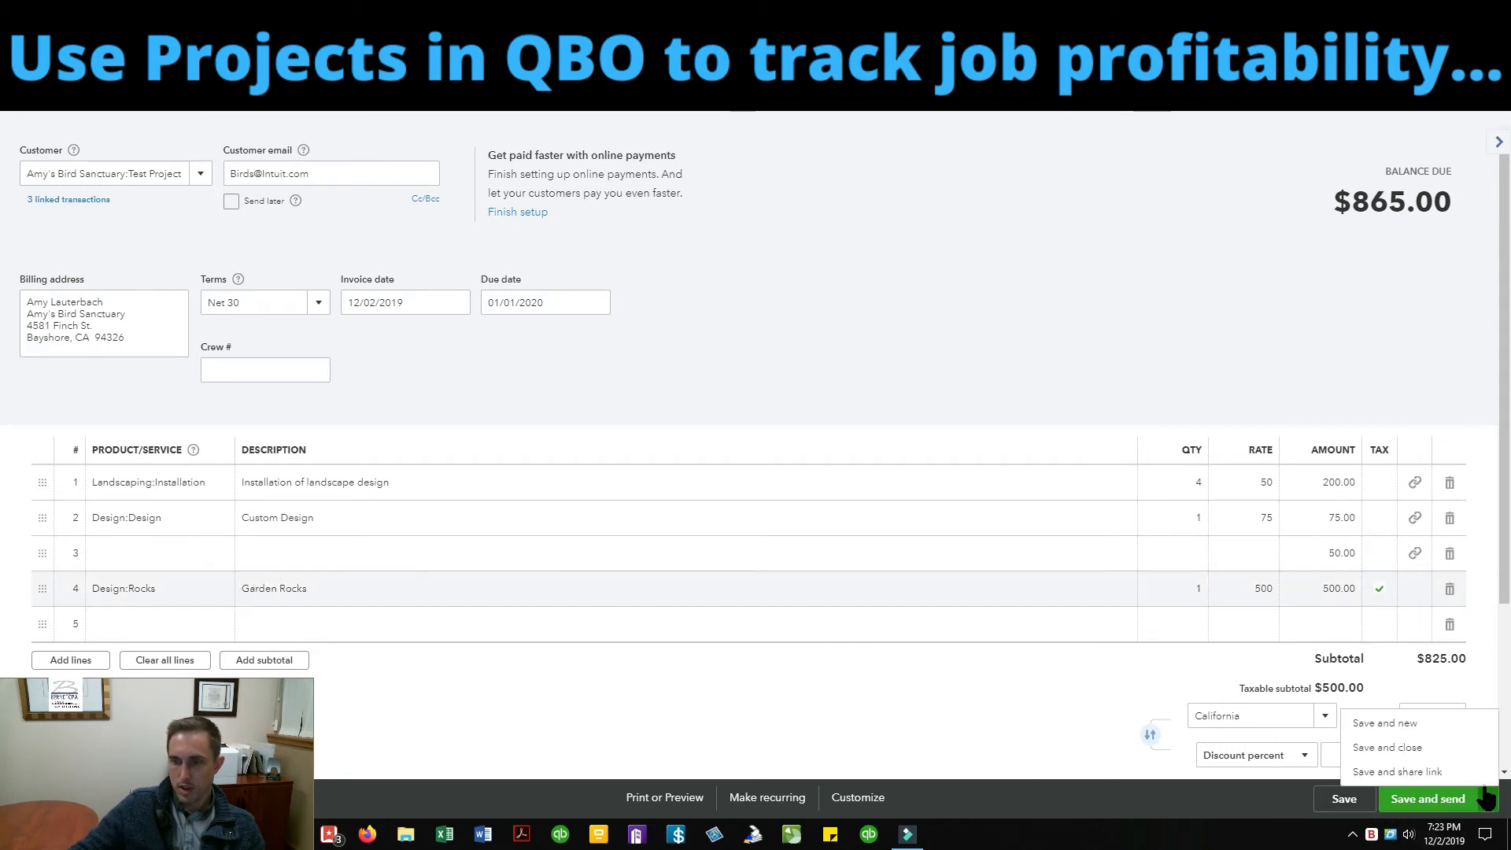
left_click(1385, 748)
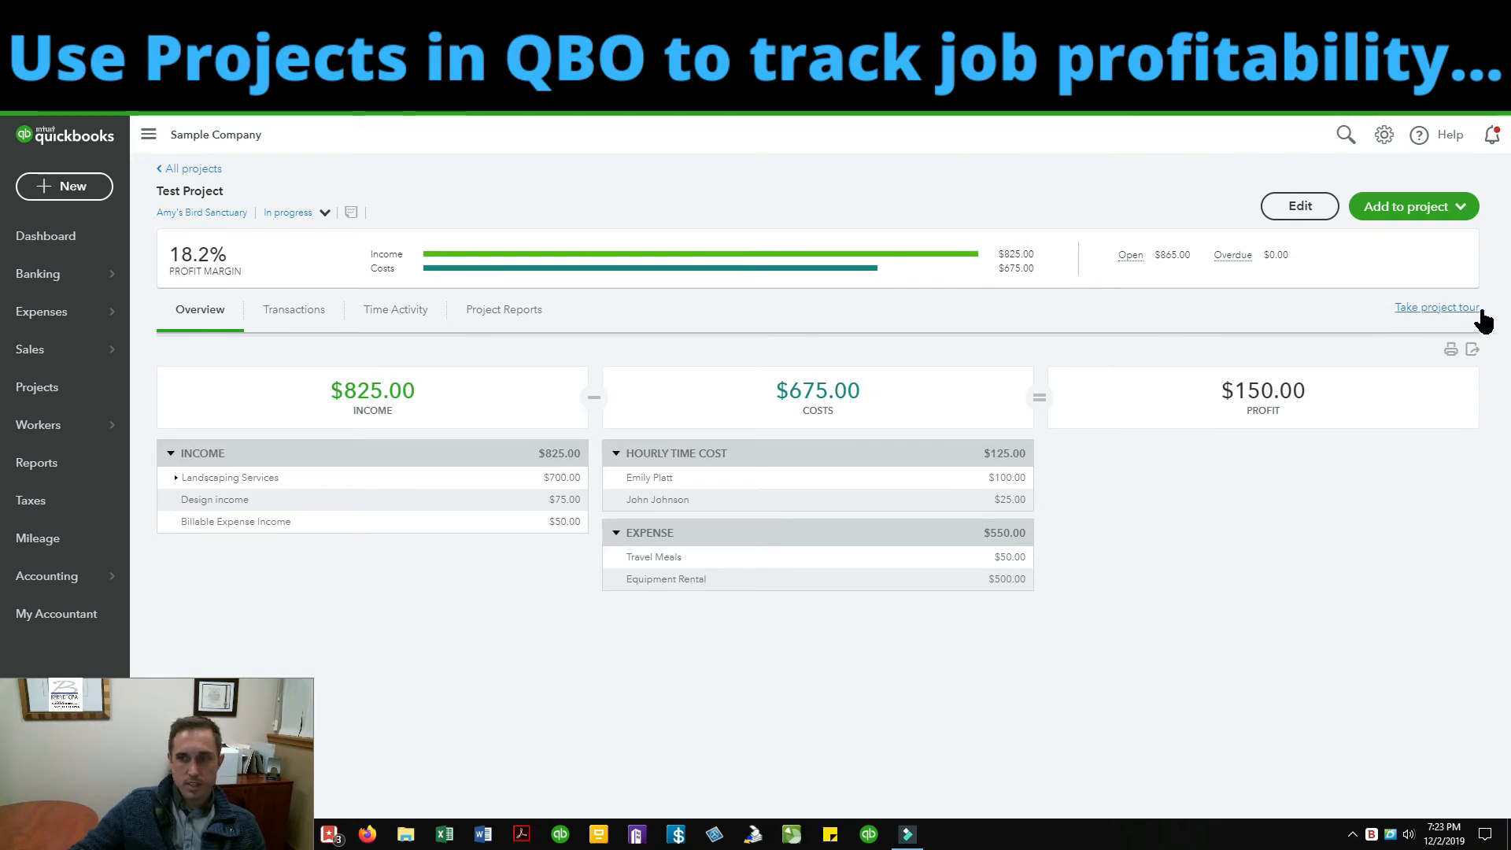
Step: Create an estimate for Test Project and set its status to Accepted
left_click(1462, 207)
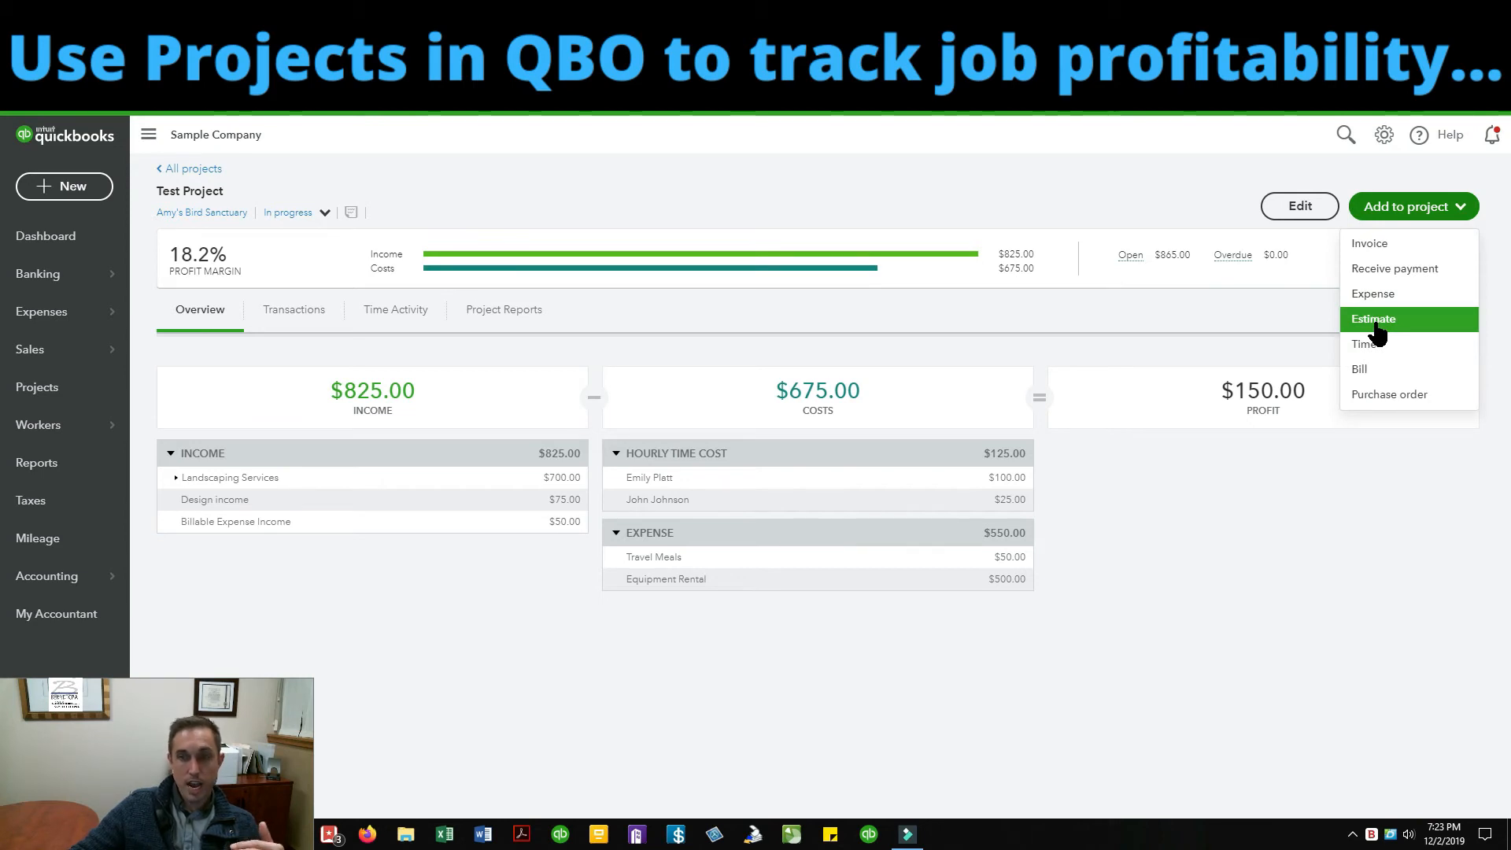
left_click(1374, 322)
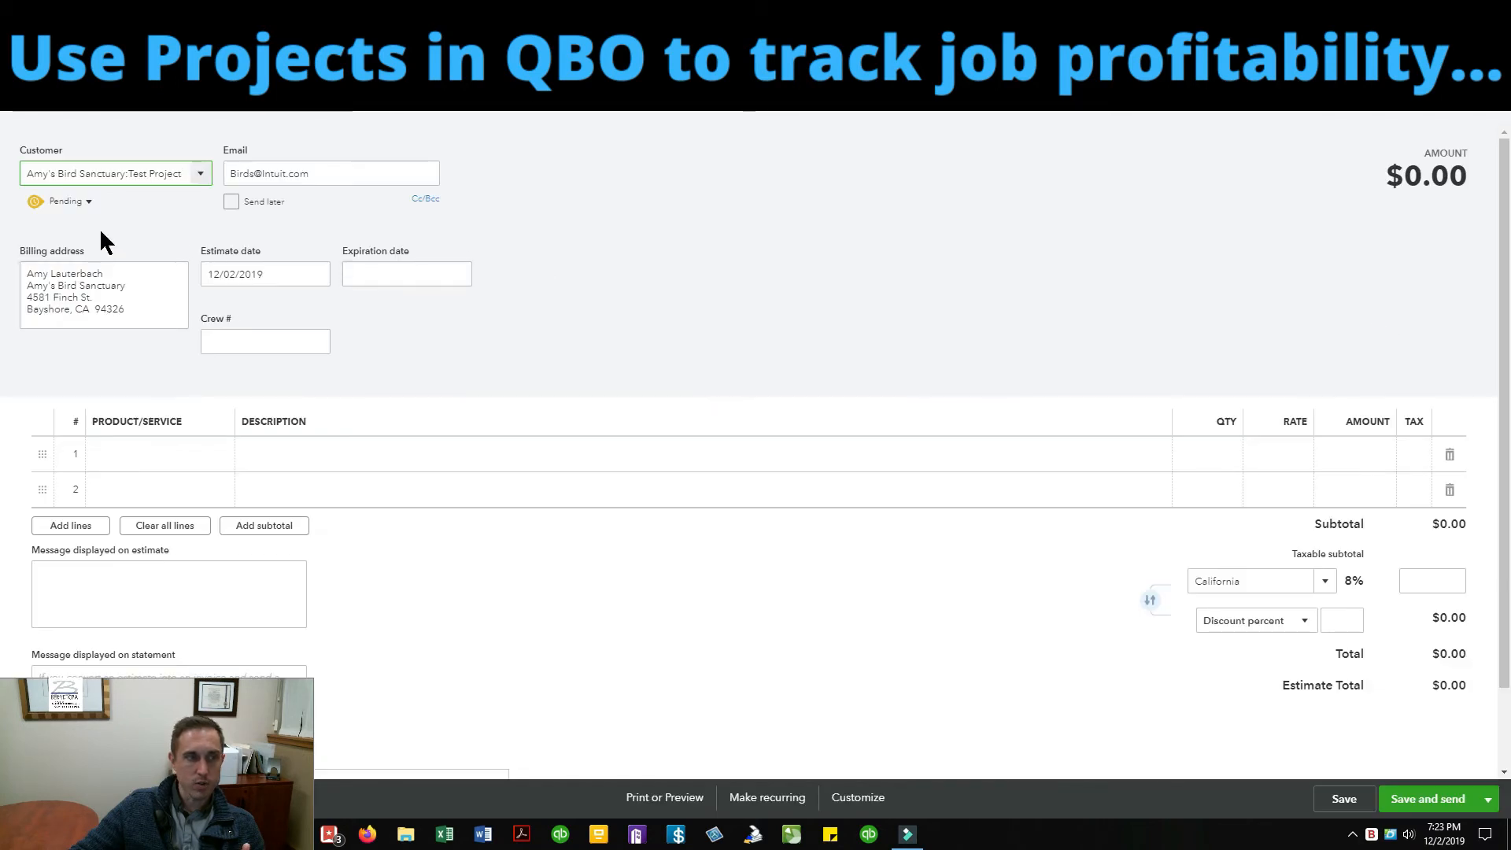
left_click(90, 203)
left_click(150, 213)
left_click(149, 253)
left_click(704, 361)
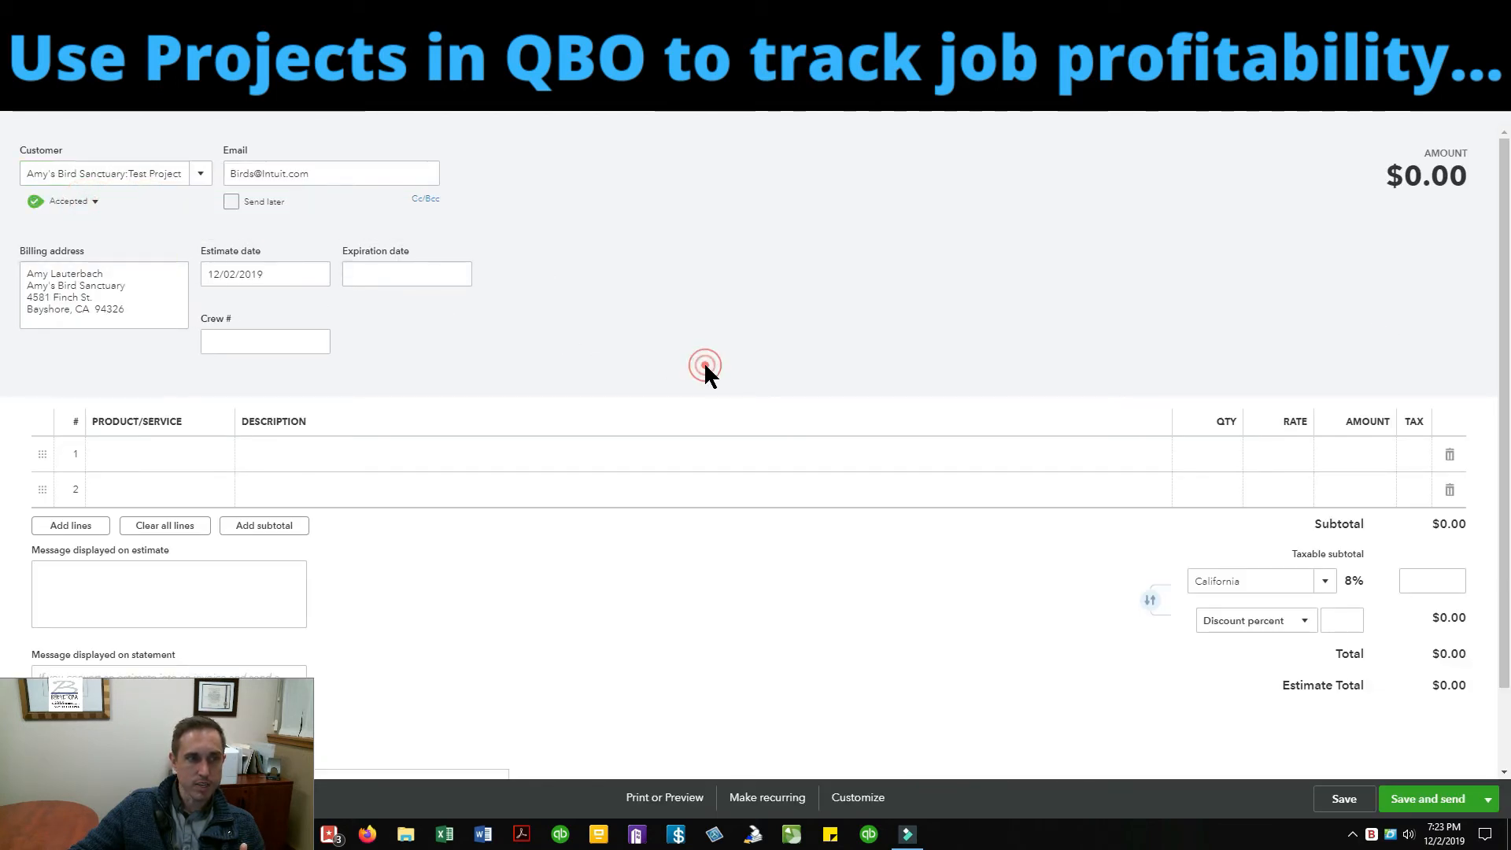
Step: Add a Design line and an Installation line with a quantity of 4 to the estimate
left_click(158, 438)
type("des")
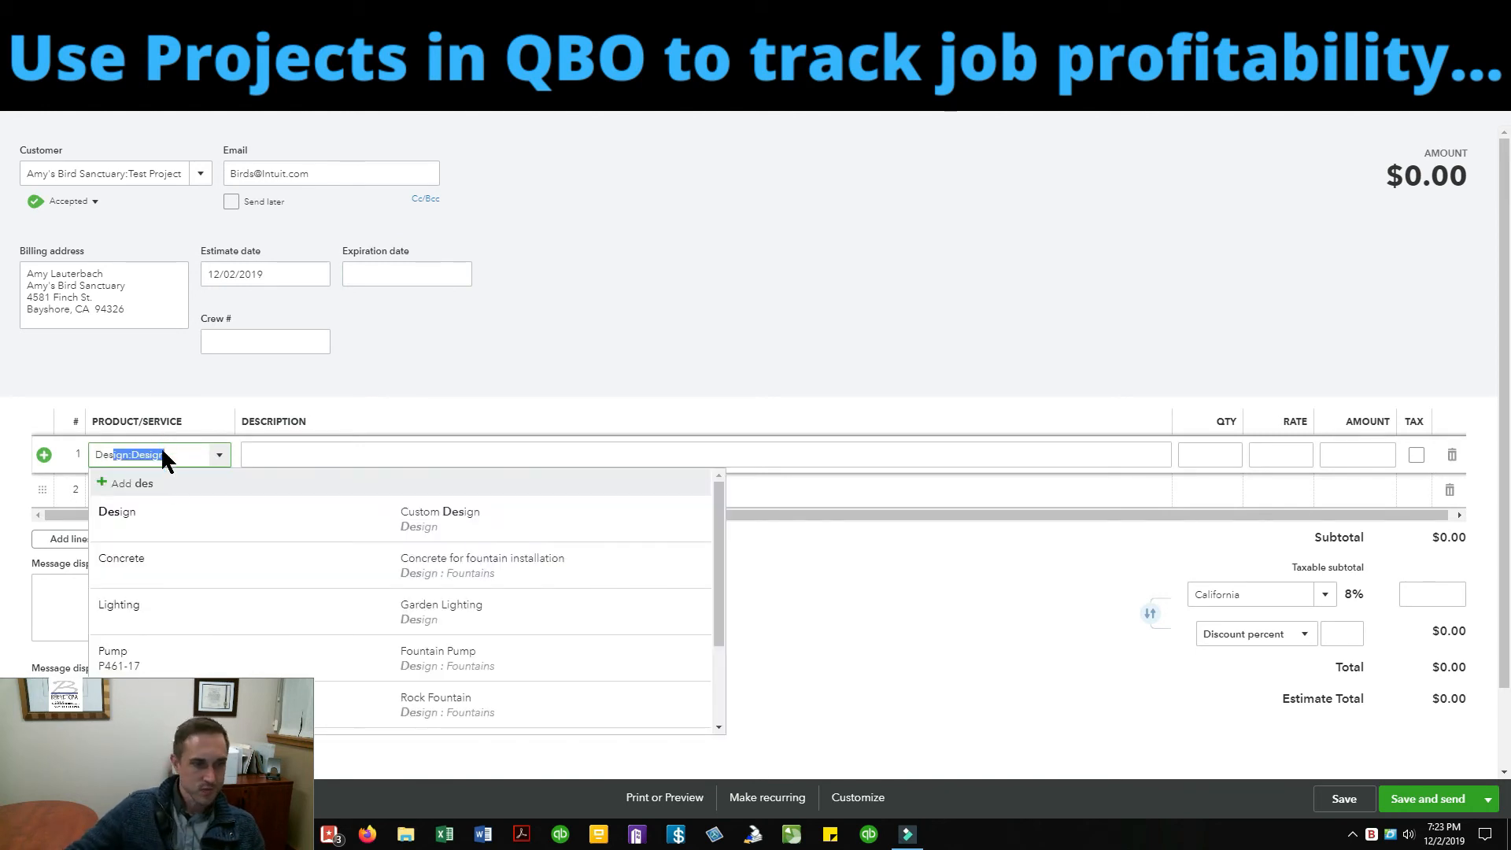
left_click(152, 517)
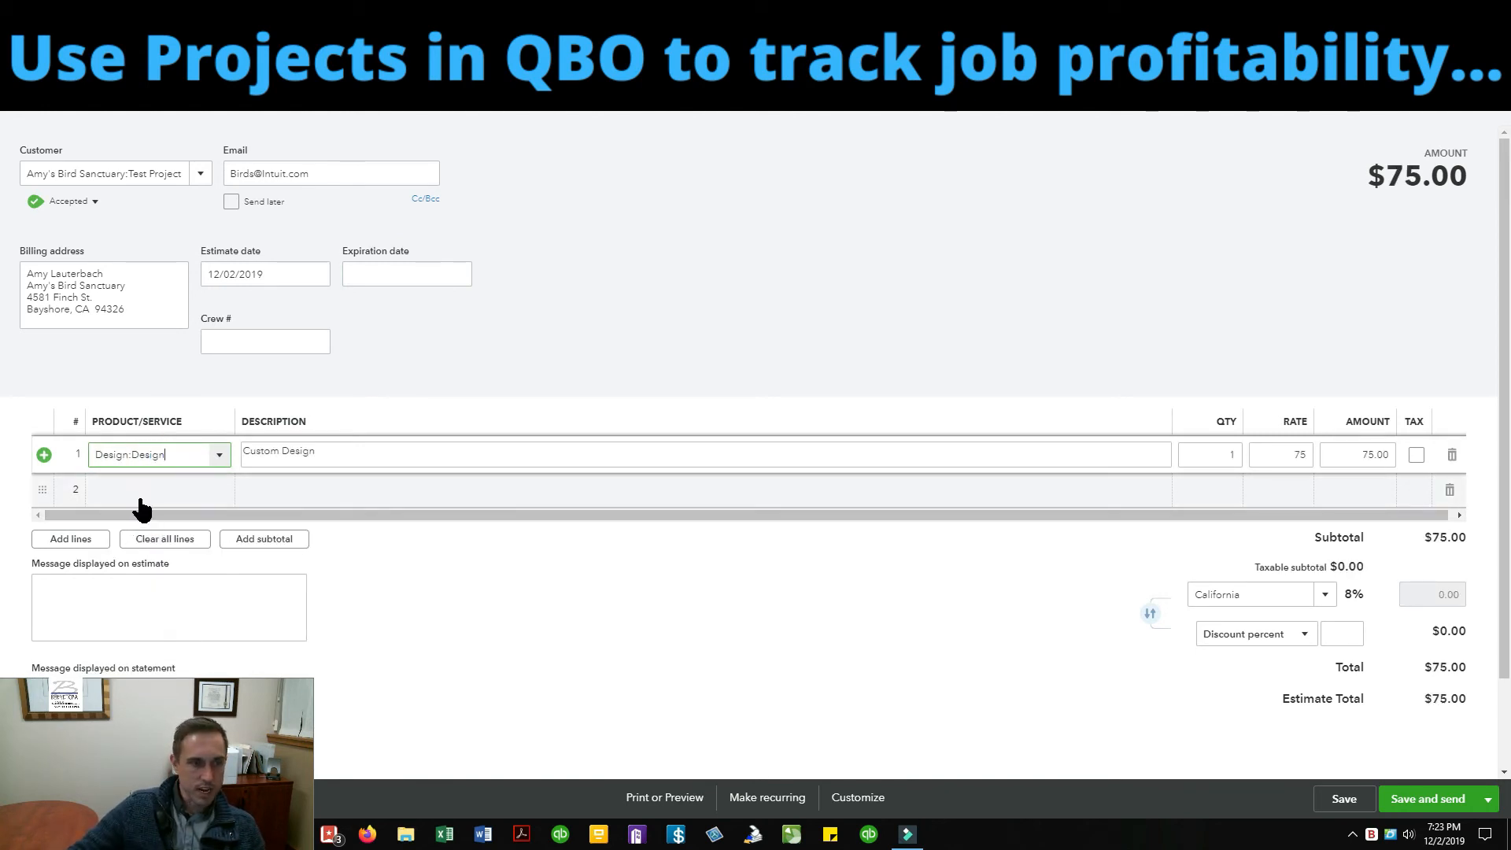
left_click(138, 496)
type("inst")
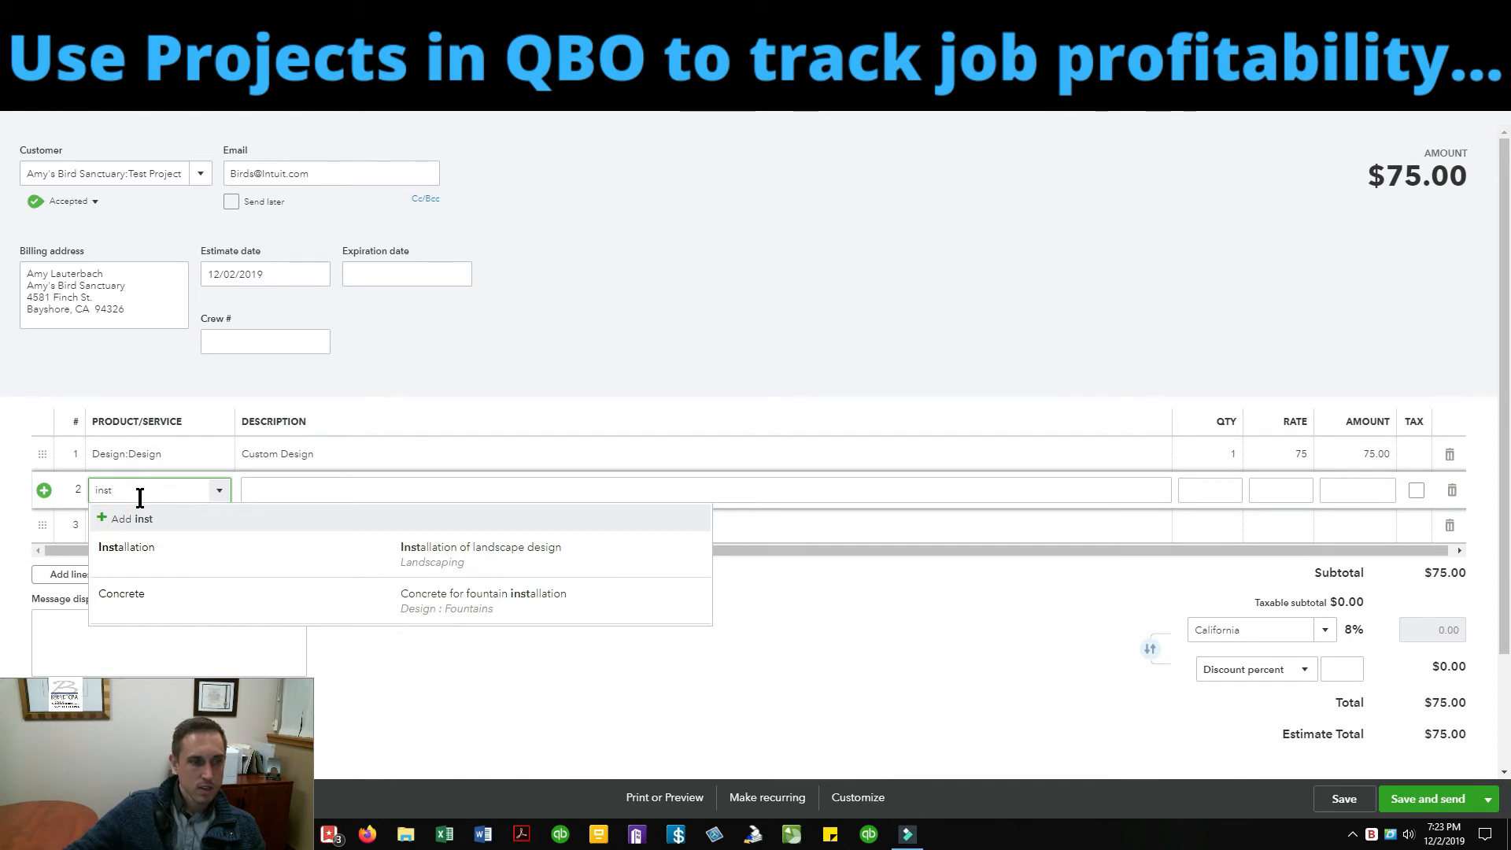
left_click(126, 543)
left_click(1227, 488)
type("4")
key("Tab")
Step: Add a Garden Rocks line at a rate of 500 to the estimate, and save and close it
left_click(196, 526)
type("rock")
left_click(400, 645)
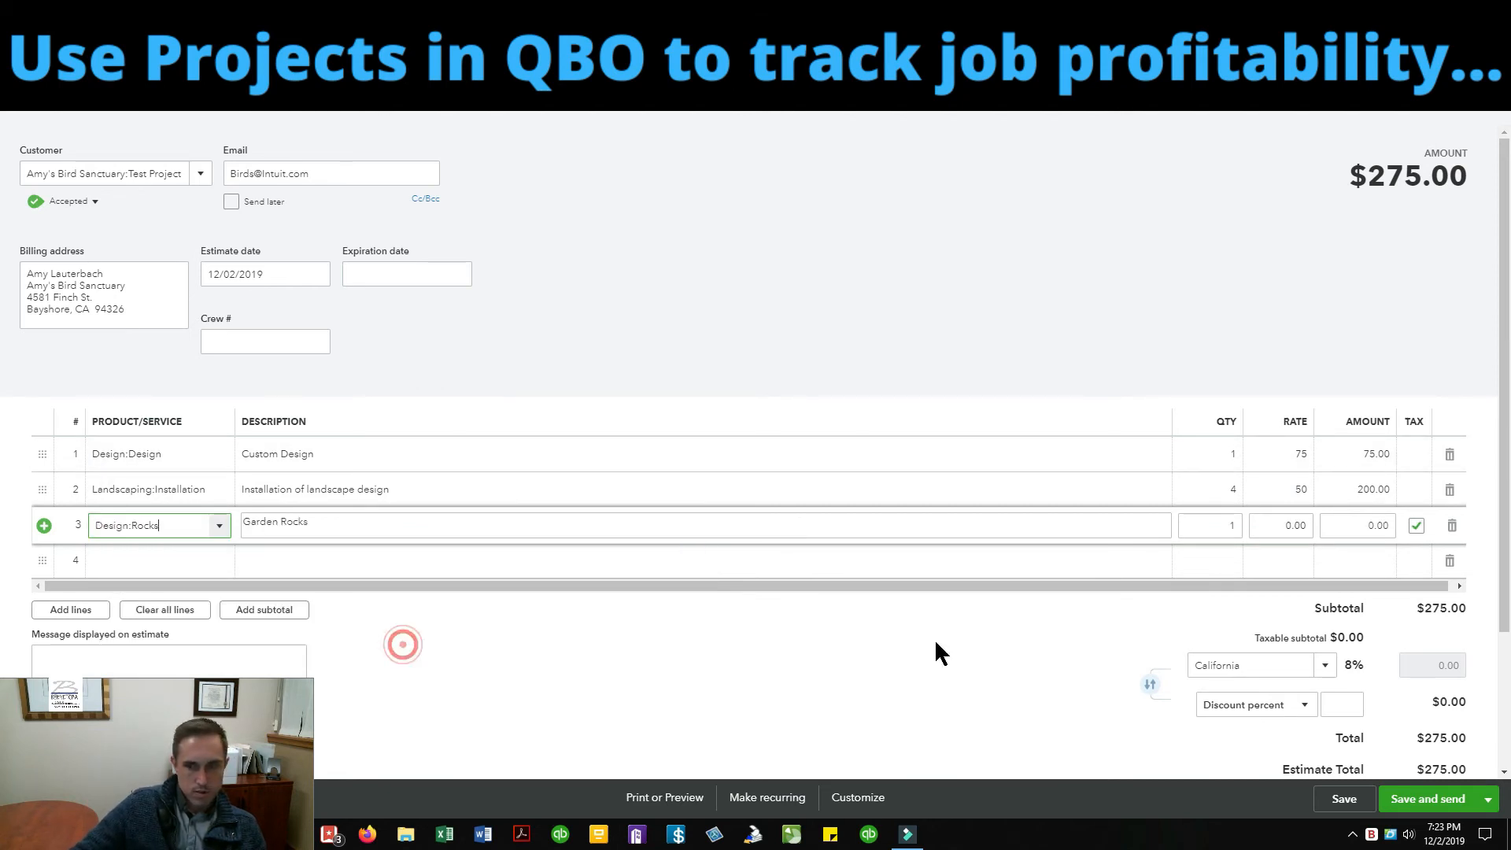
left_click(1262, 524)
type("50")
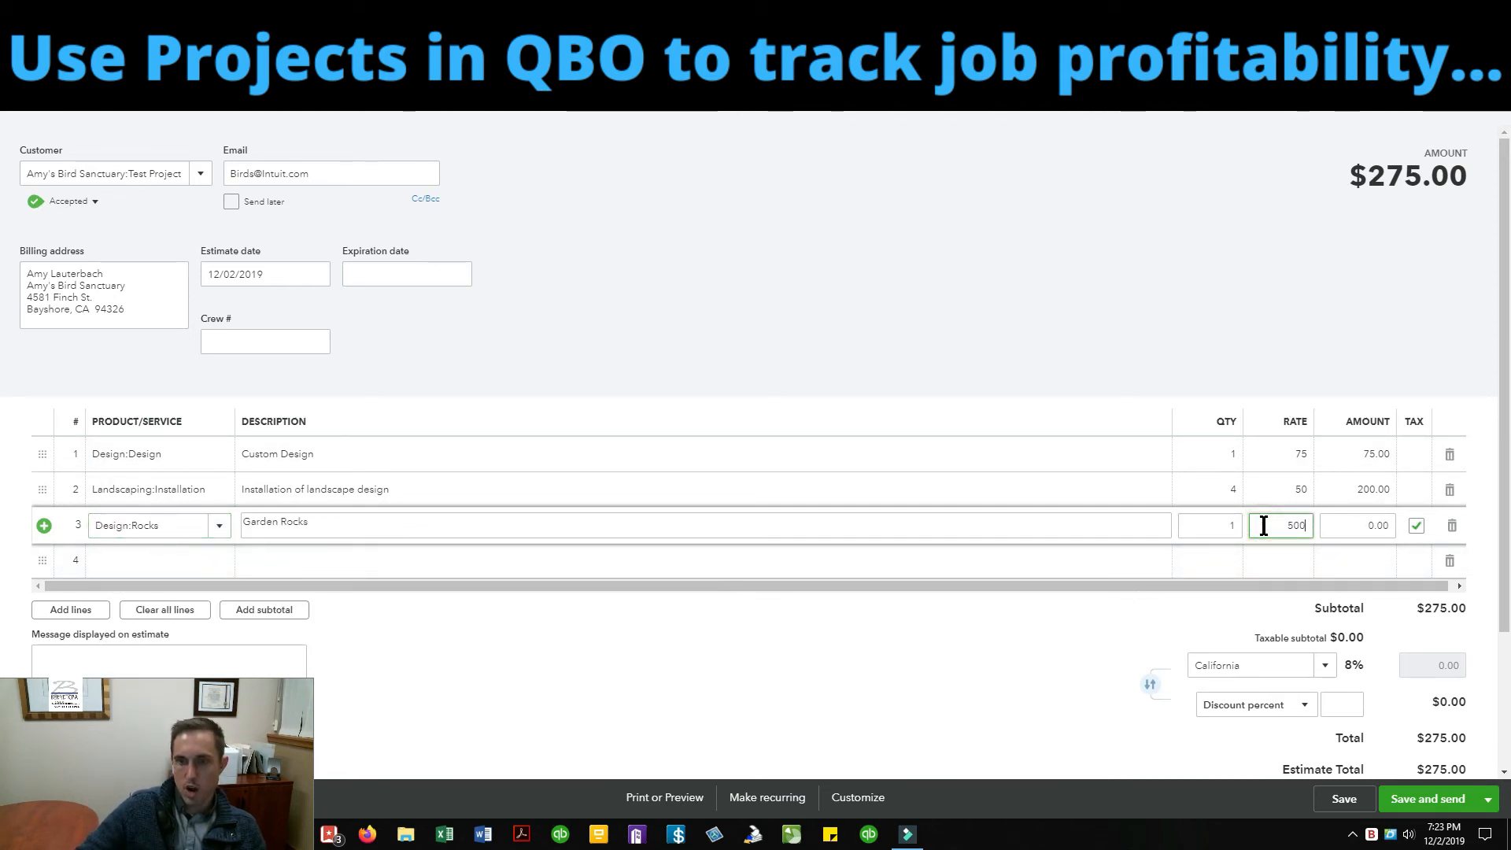
type("0")
key("Tab")
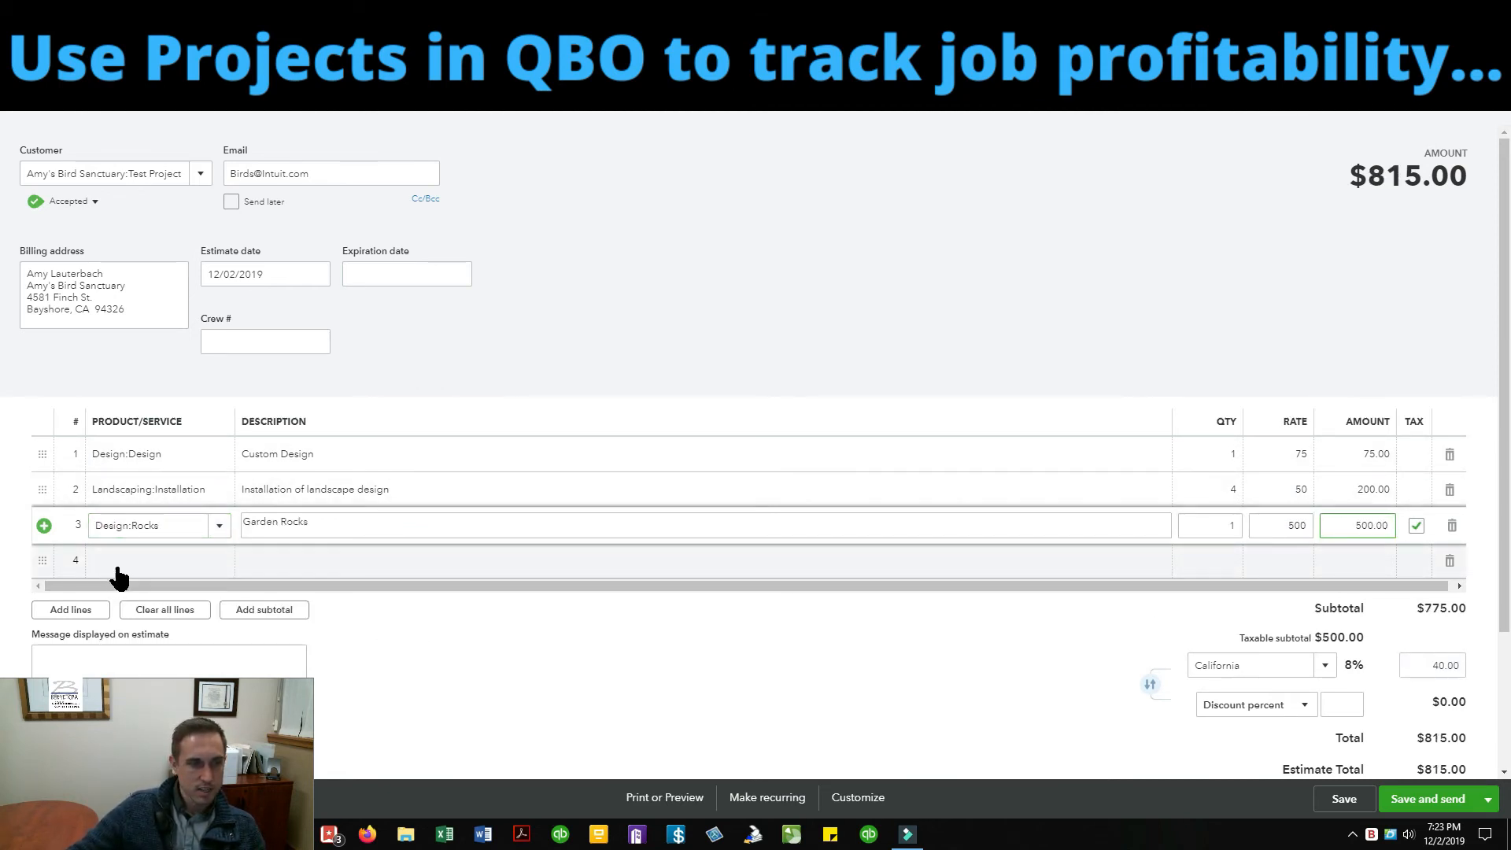
left_click(1487, 799)
left_click(1385, 763)
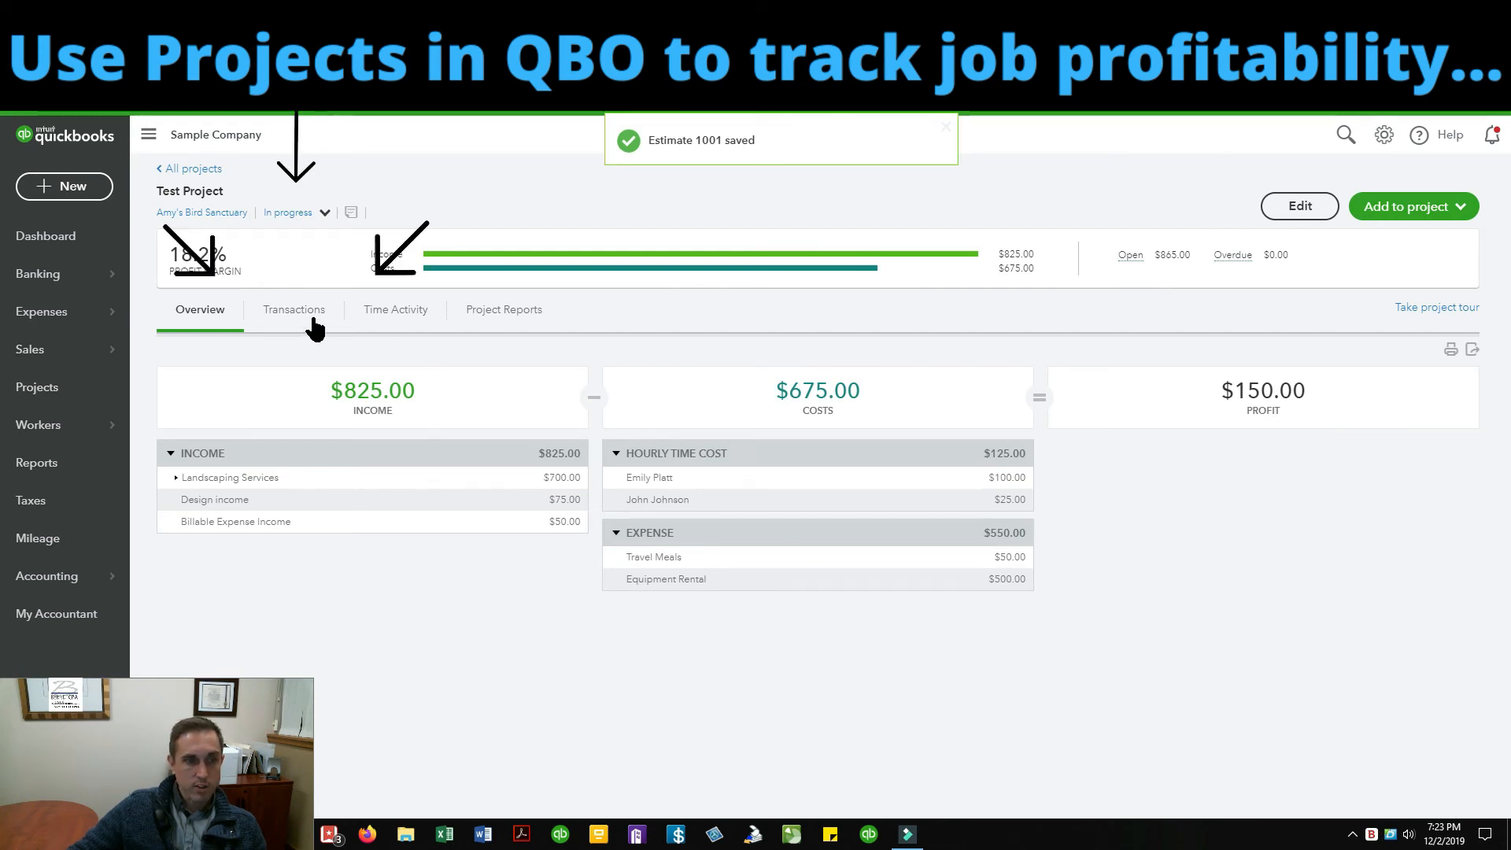
Step: Review Test Project's transaction list and the available project status options without changing the status
left_click(314, 319)
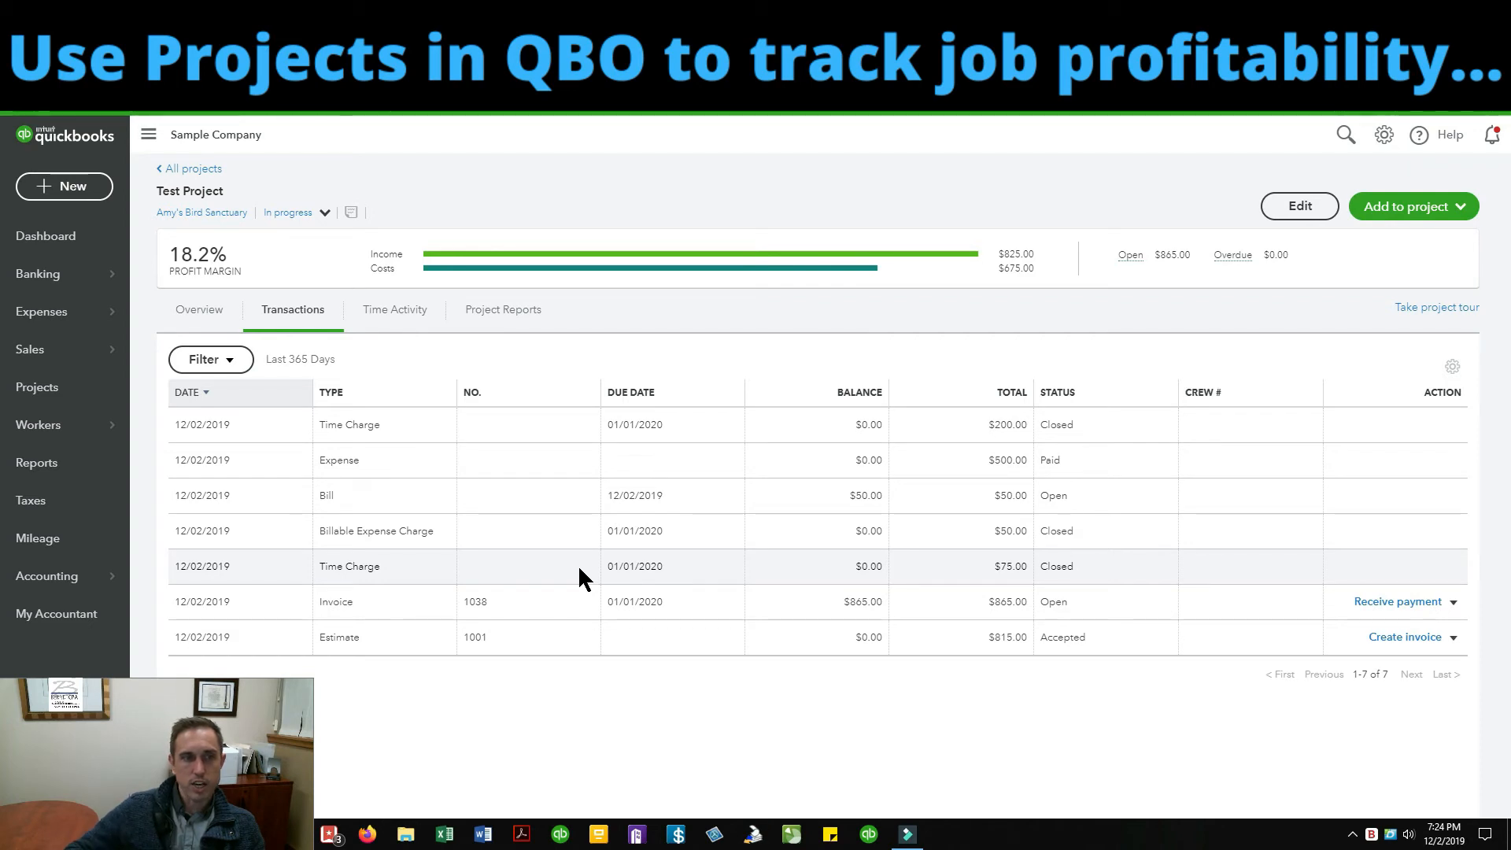
left_click(325, 212)
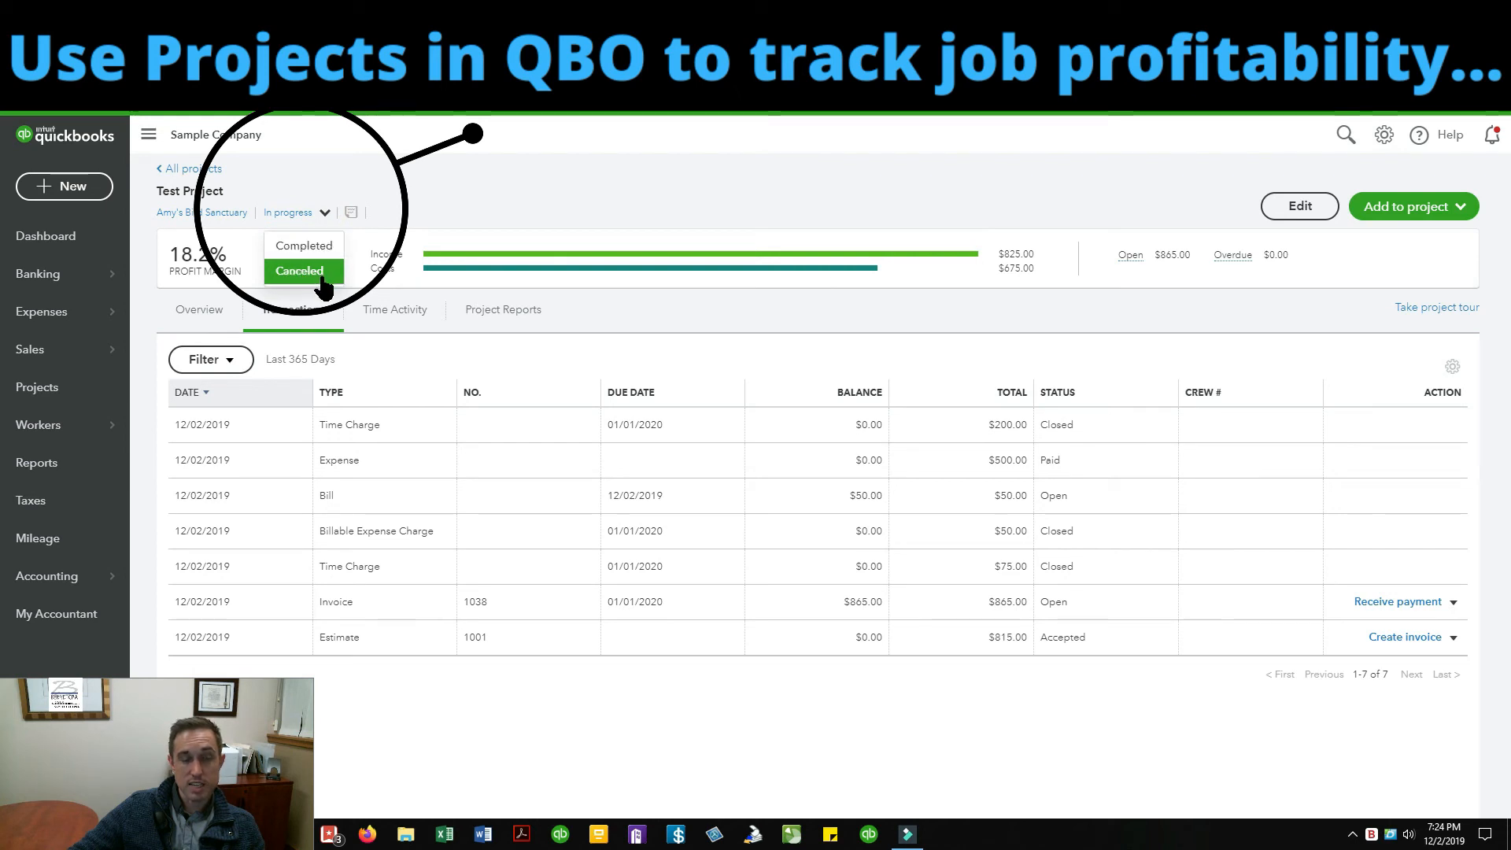
left_click(447, 216)
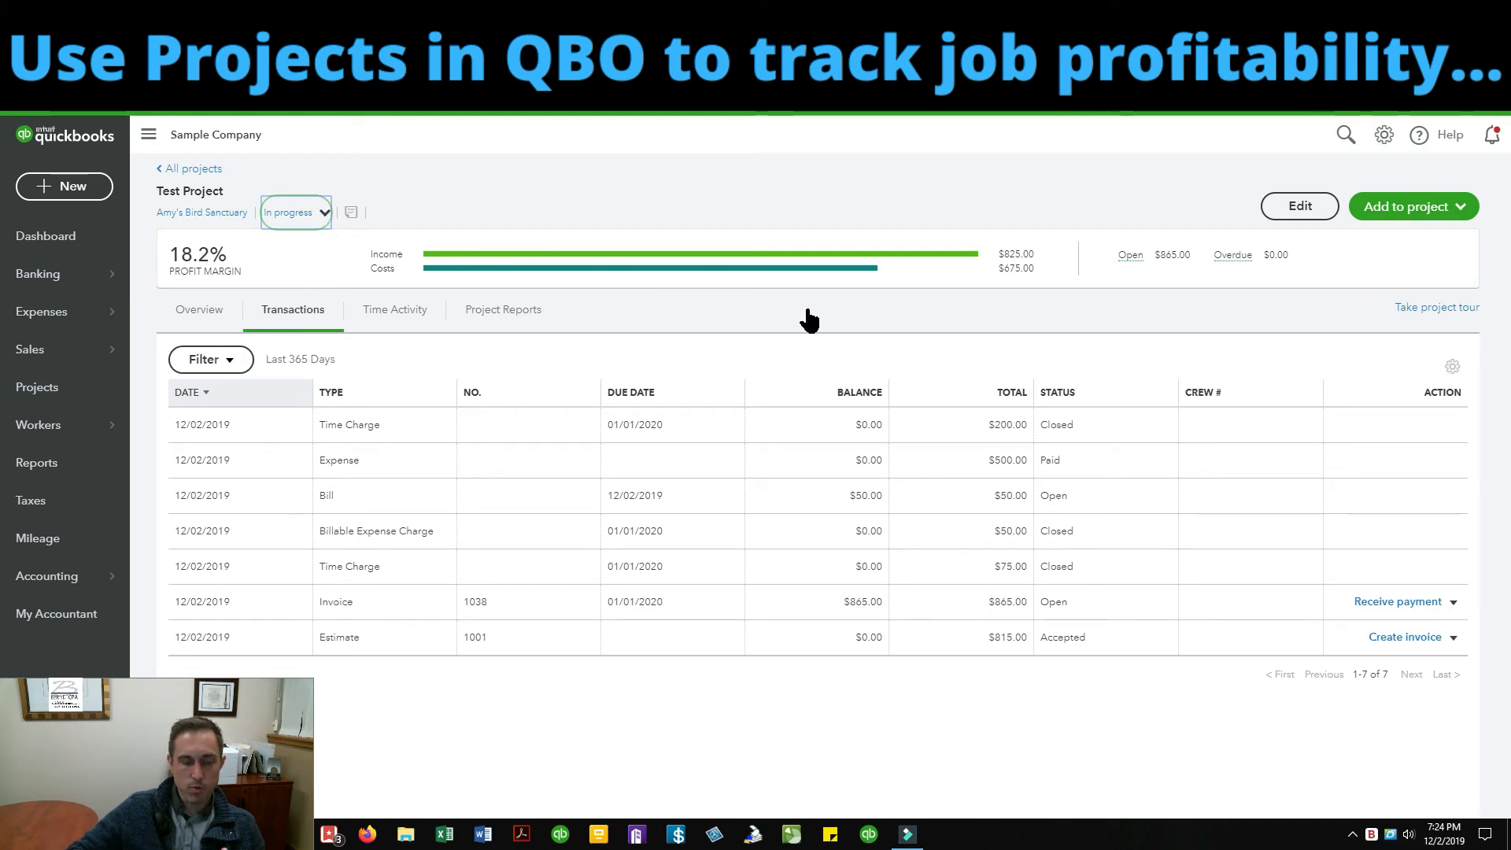
Step: Examine Test Project's time activity for 12/01/2019 - 12/31/2019, expanding the entries of each employee
left_click(393, 311)
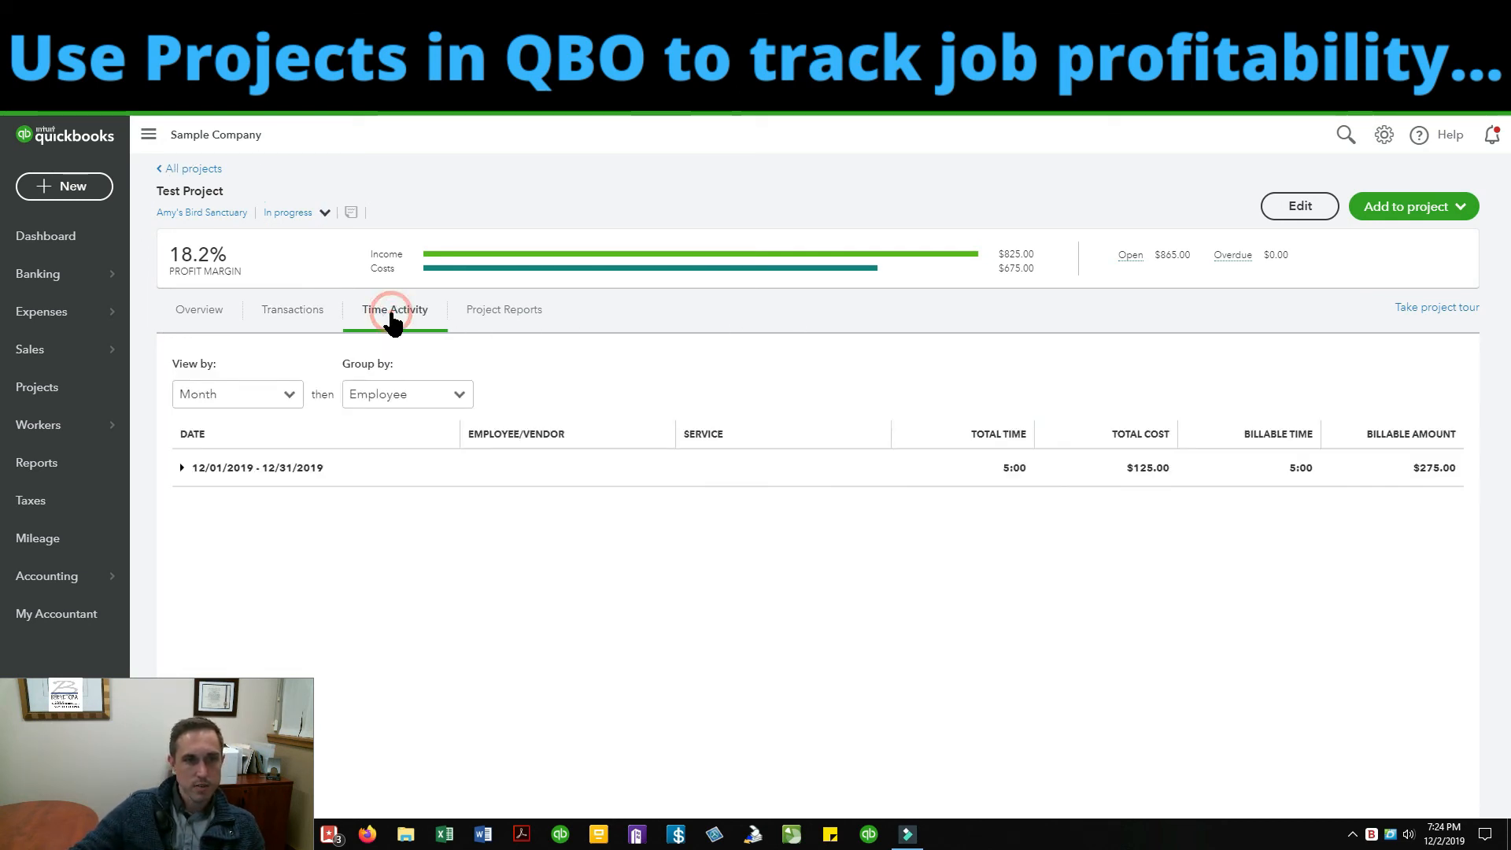
left_click(183, 468)
left_click(470, 544)
left_click(469, 505)
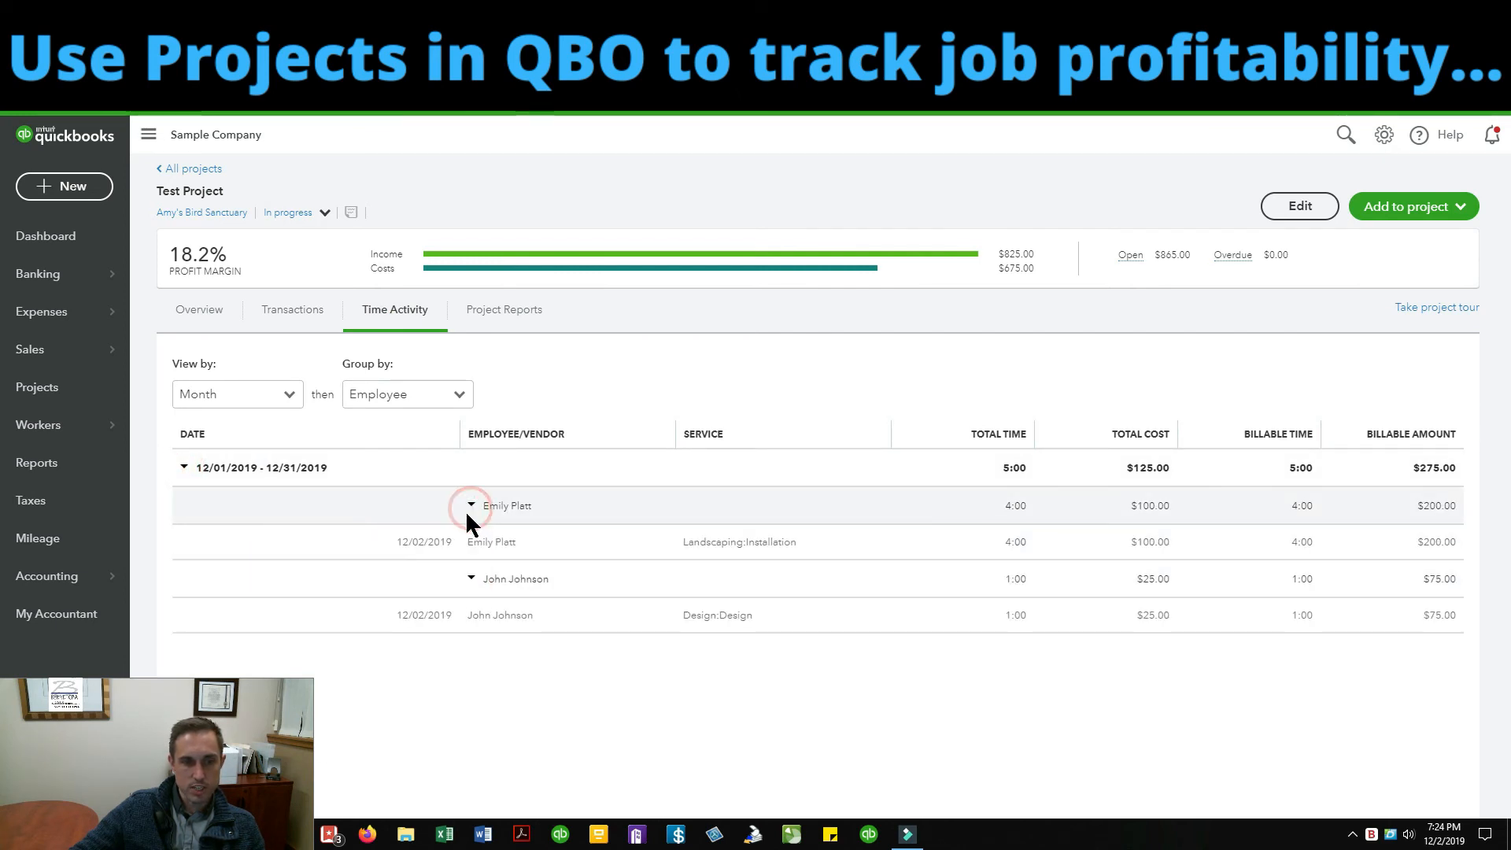
Step: Review the Project profitability (without time costs) report for Test Project and return to the project details
left_click(496, 323)
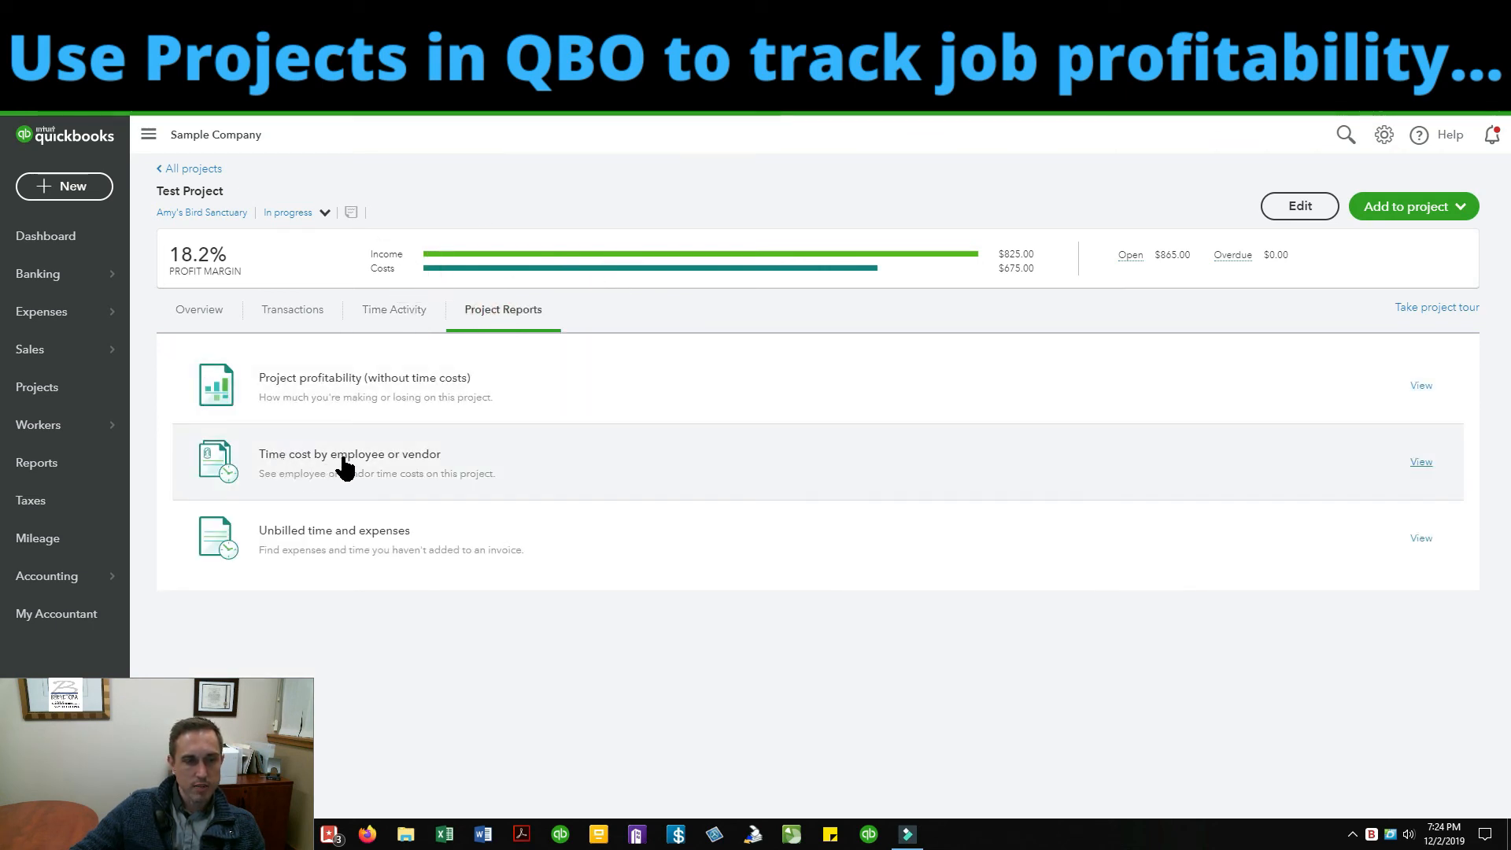
left_click(376, 391)
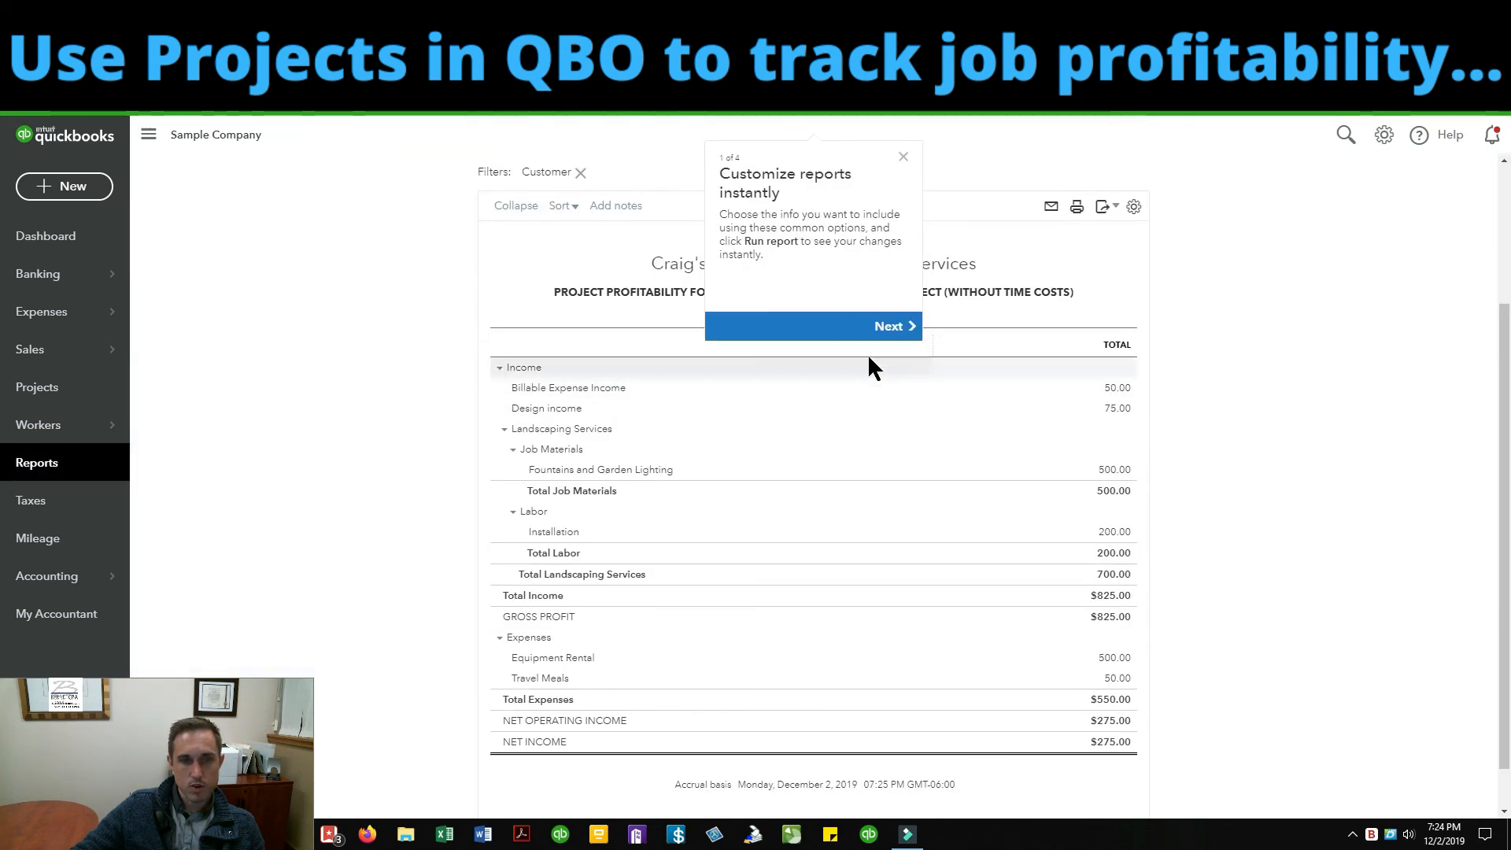
left_click(904, 156)
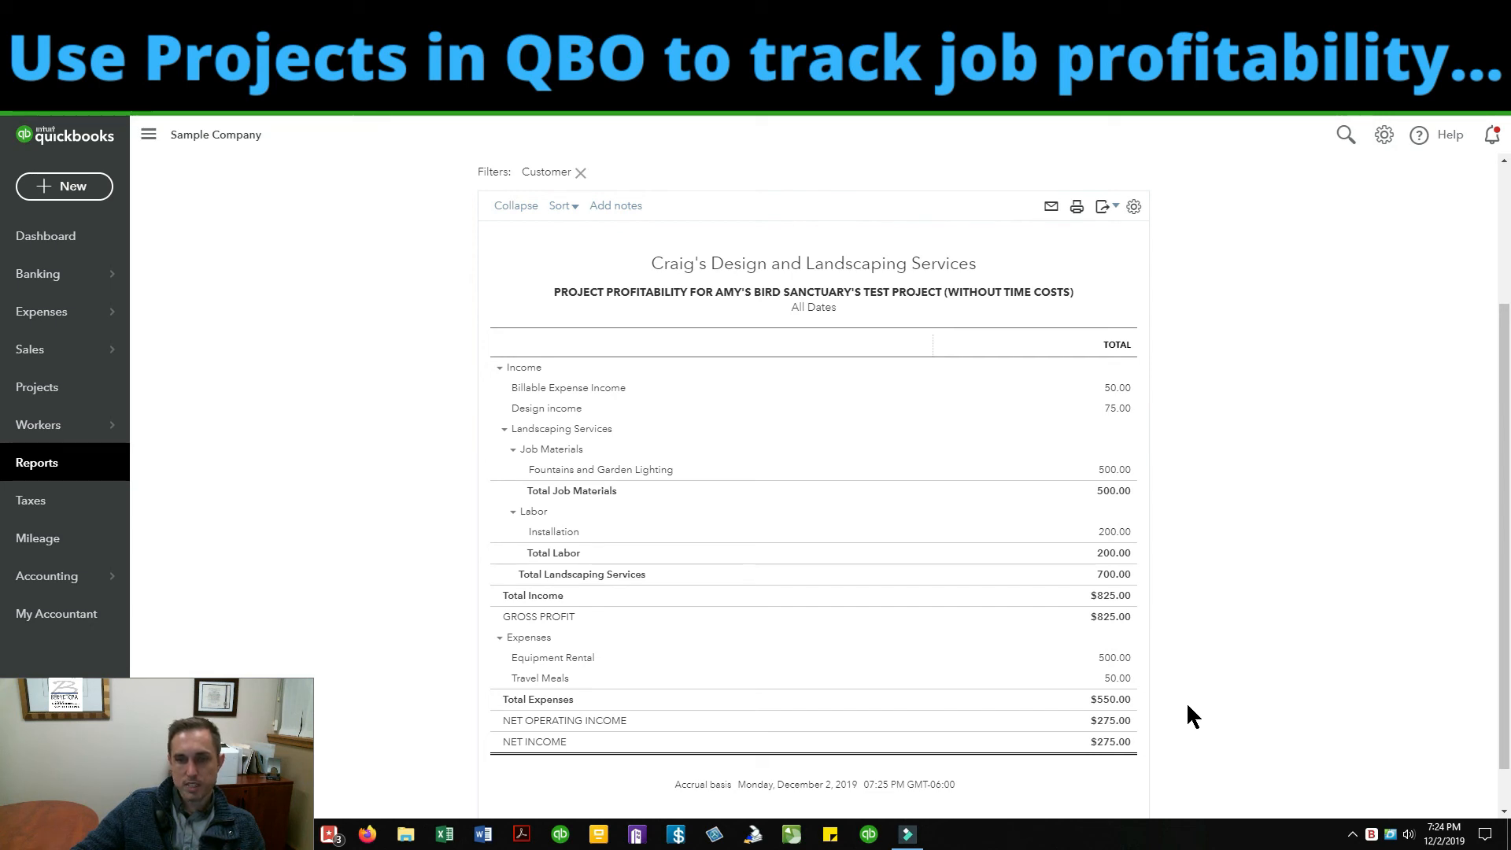
scroll(1122, 762, "up", 1)
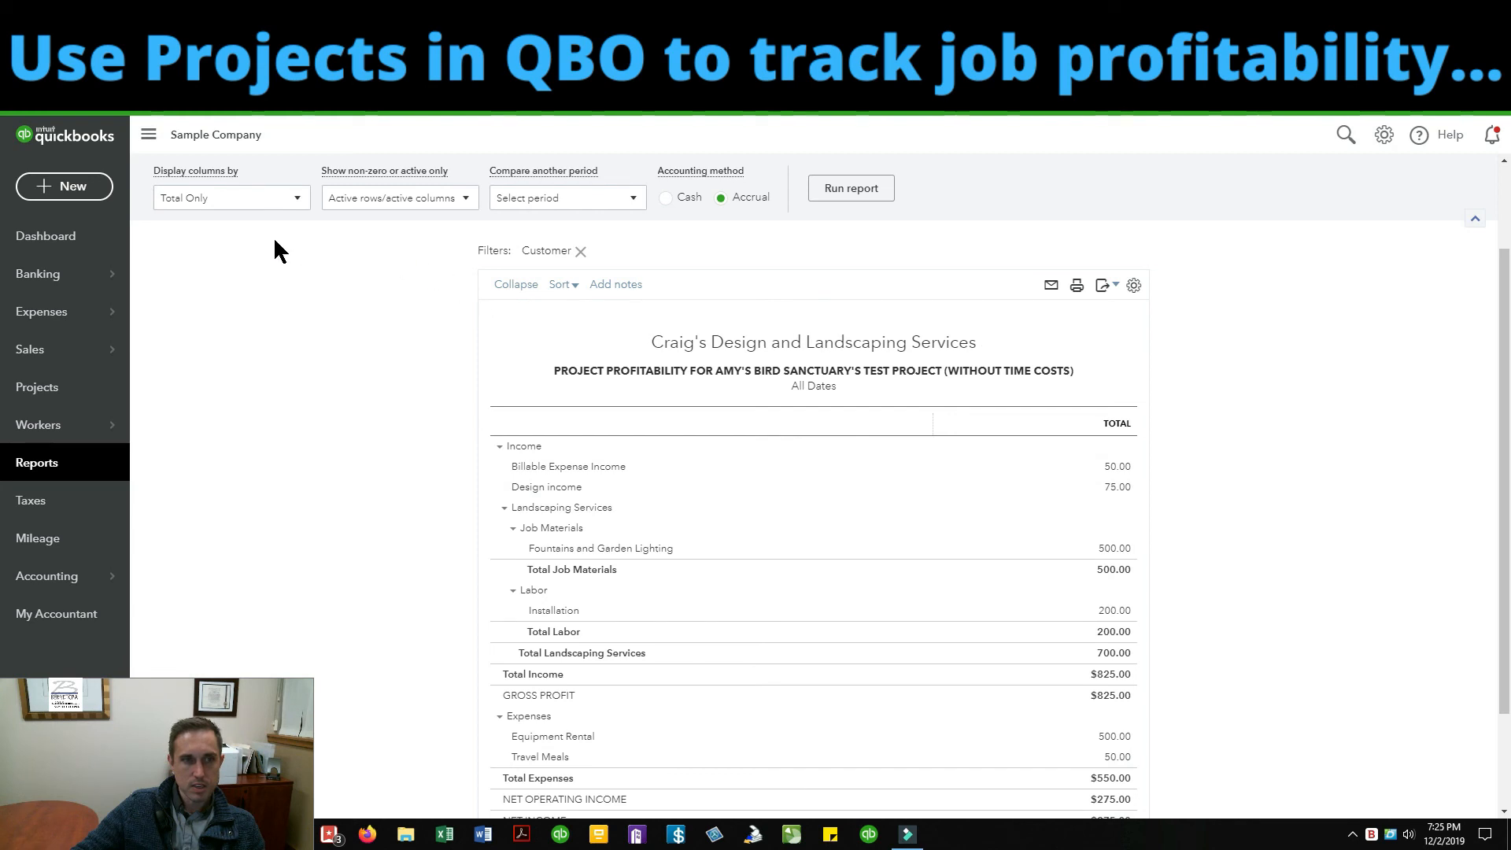
scroll(235, 220, "up", 1)
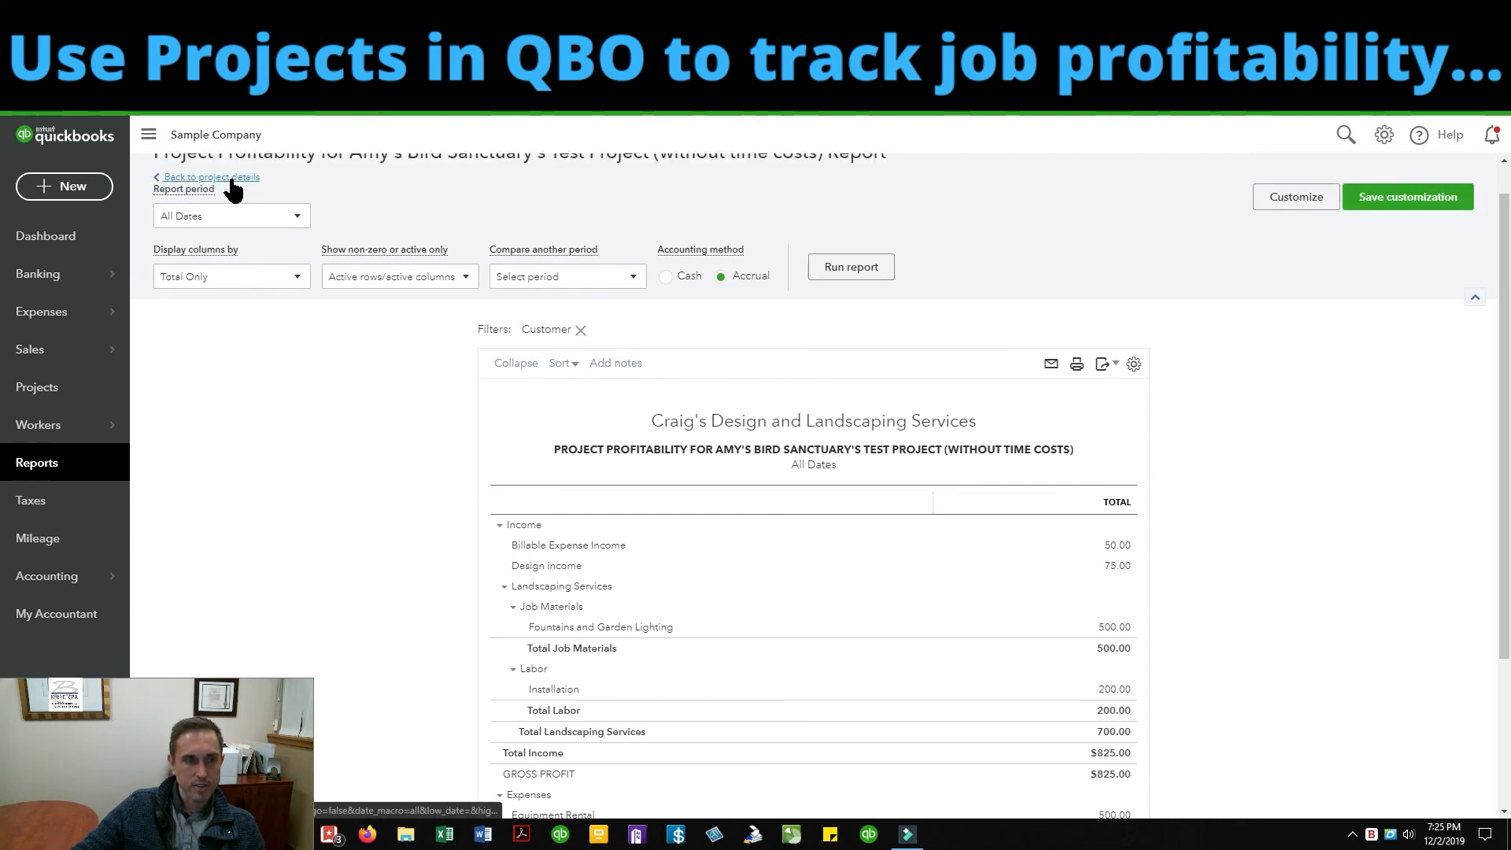
left_click(230, 177)
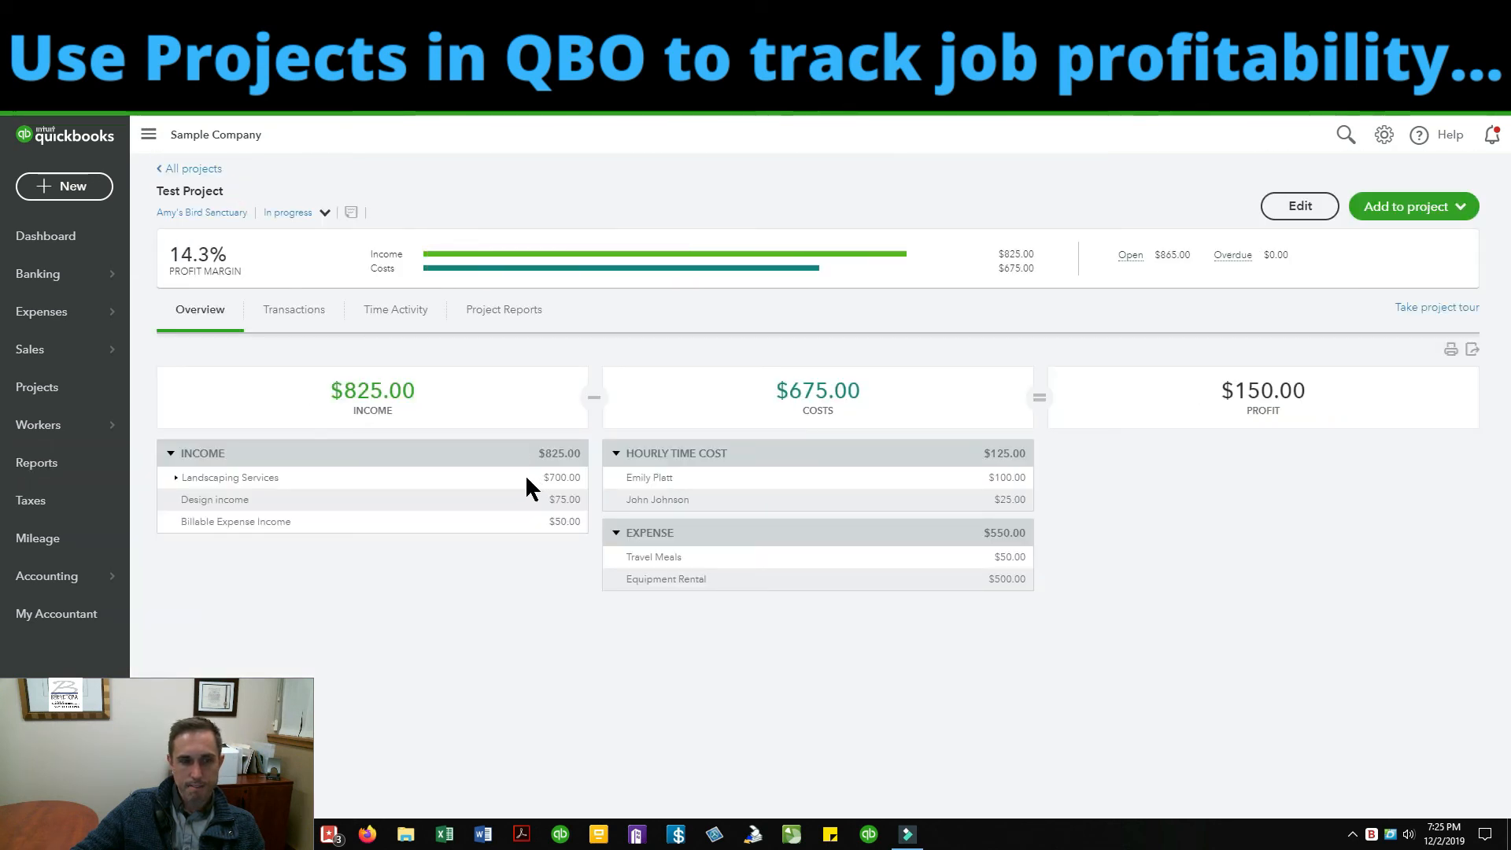
Step: Review the Time cost by employee or vendor report for Test Project and return to the project's report list
left_click(497, 311)
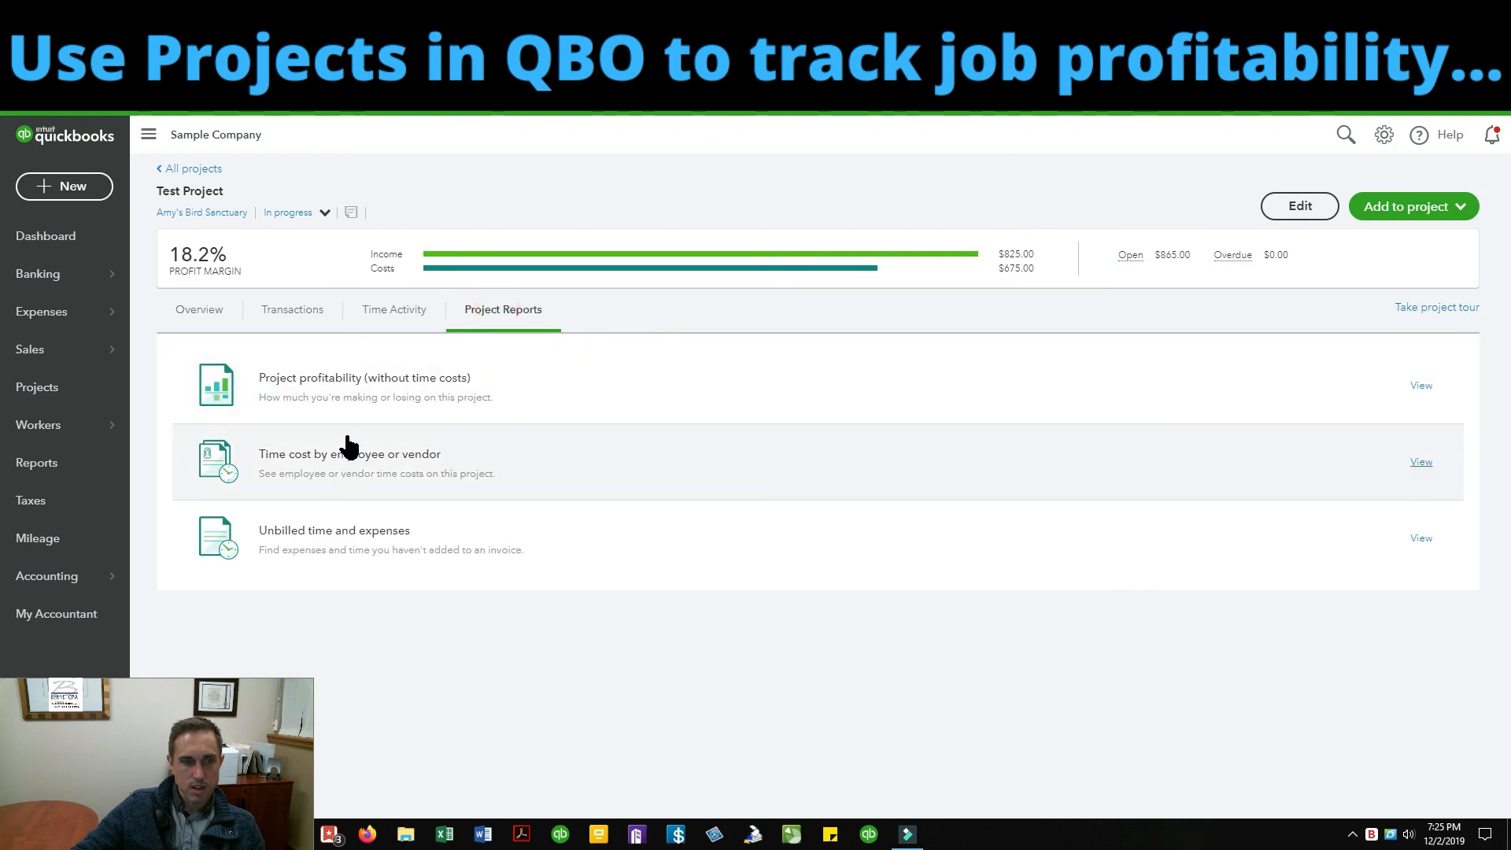
left_click(322, 455)
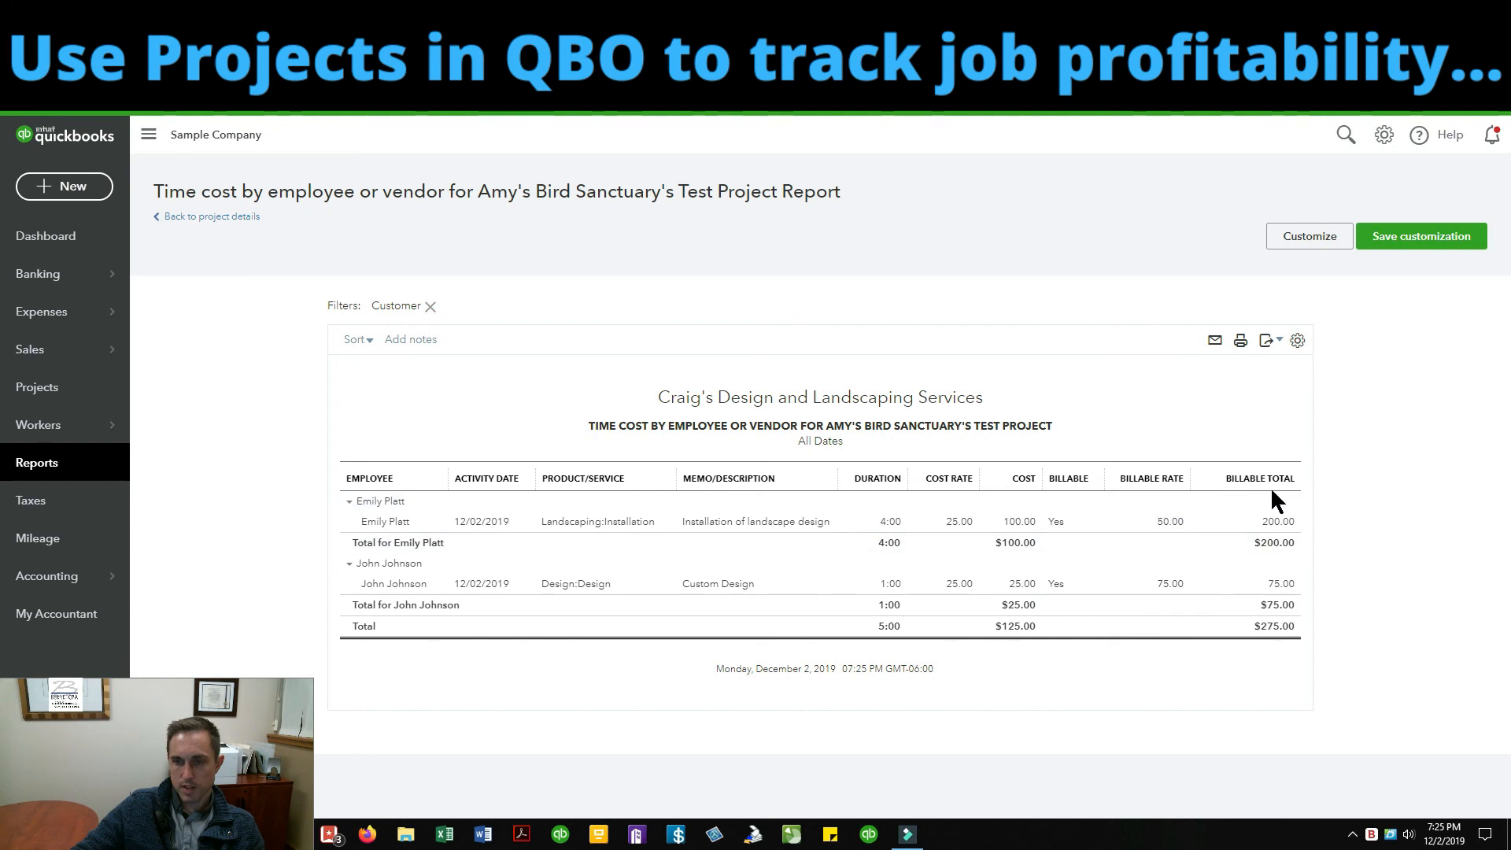
left_click(228, 218)
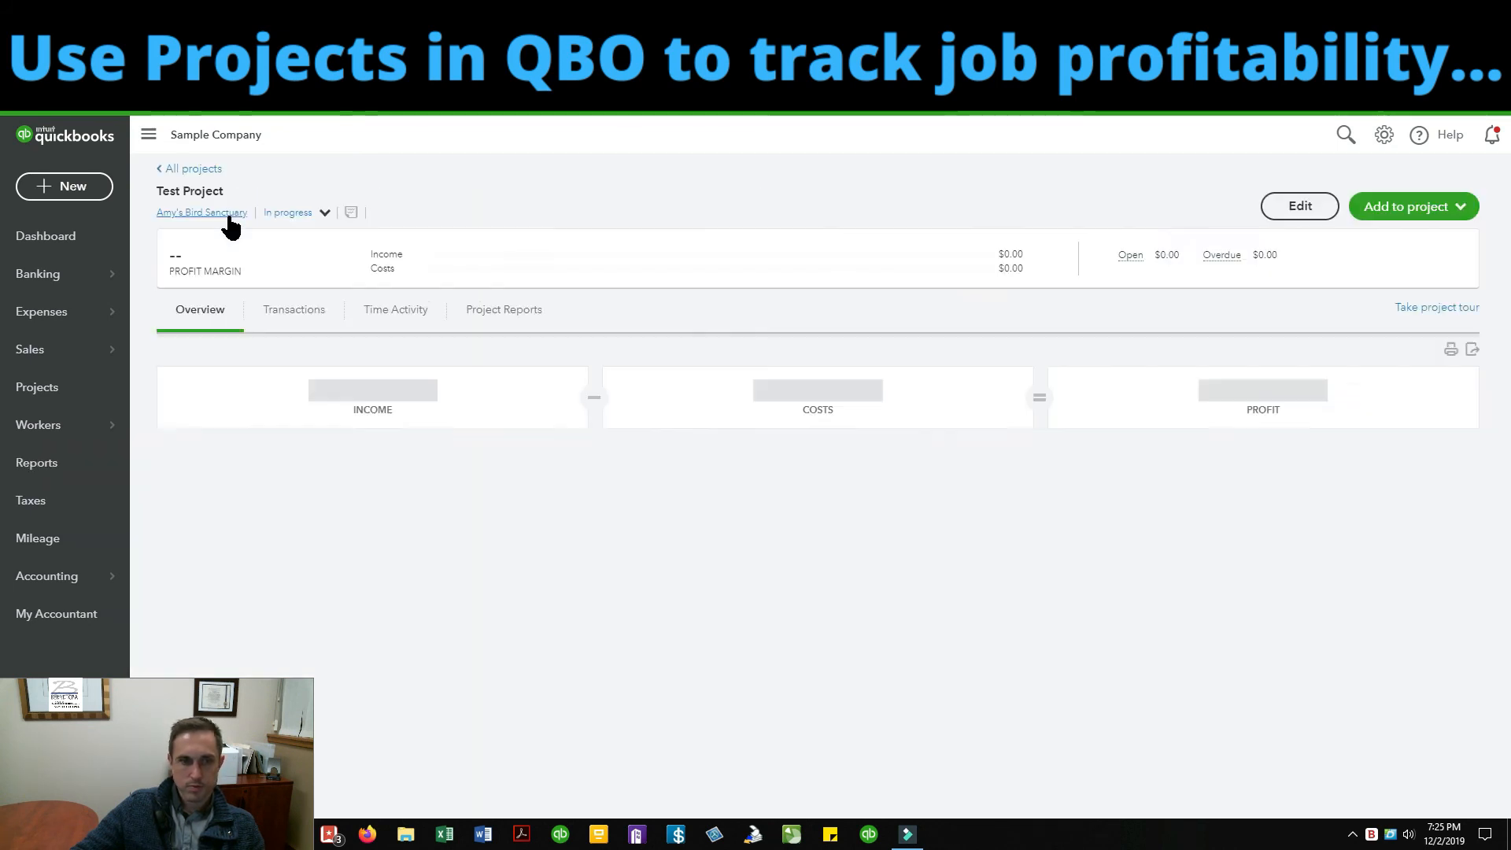
left_click(506, 313)
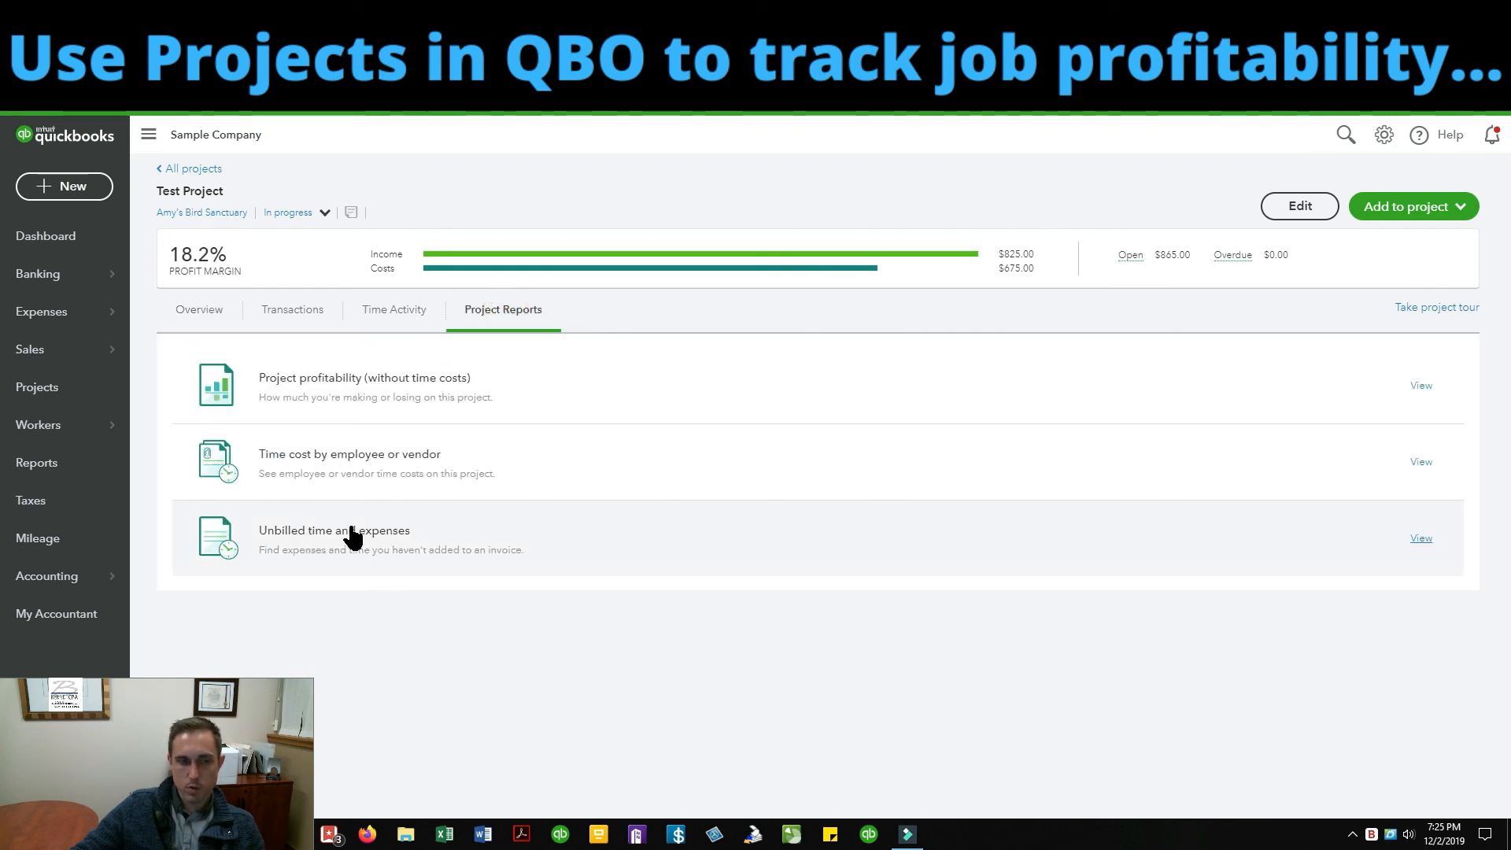
Step: Add a billable expense to Test Project for payee Chin's Gas and Oil, with the Automobile:Fuel amount set to 25.00, and save it
left_click(1441, 206)
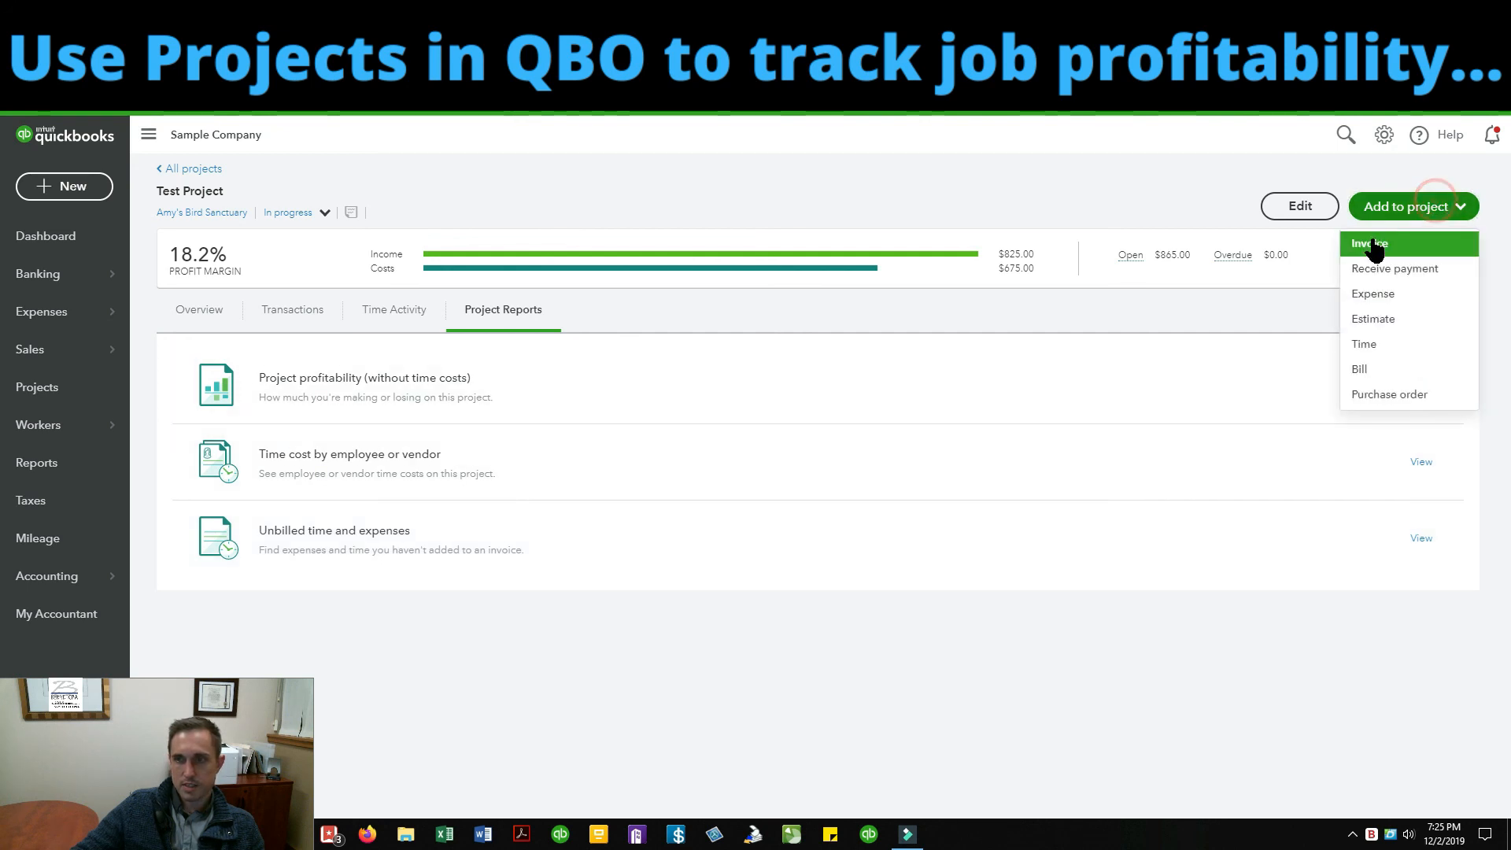
left_click(1366, 299)
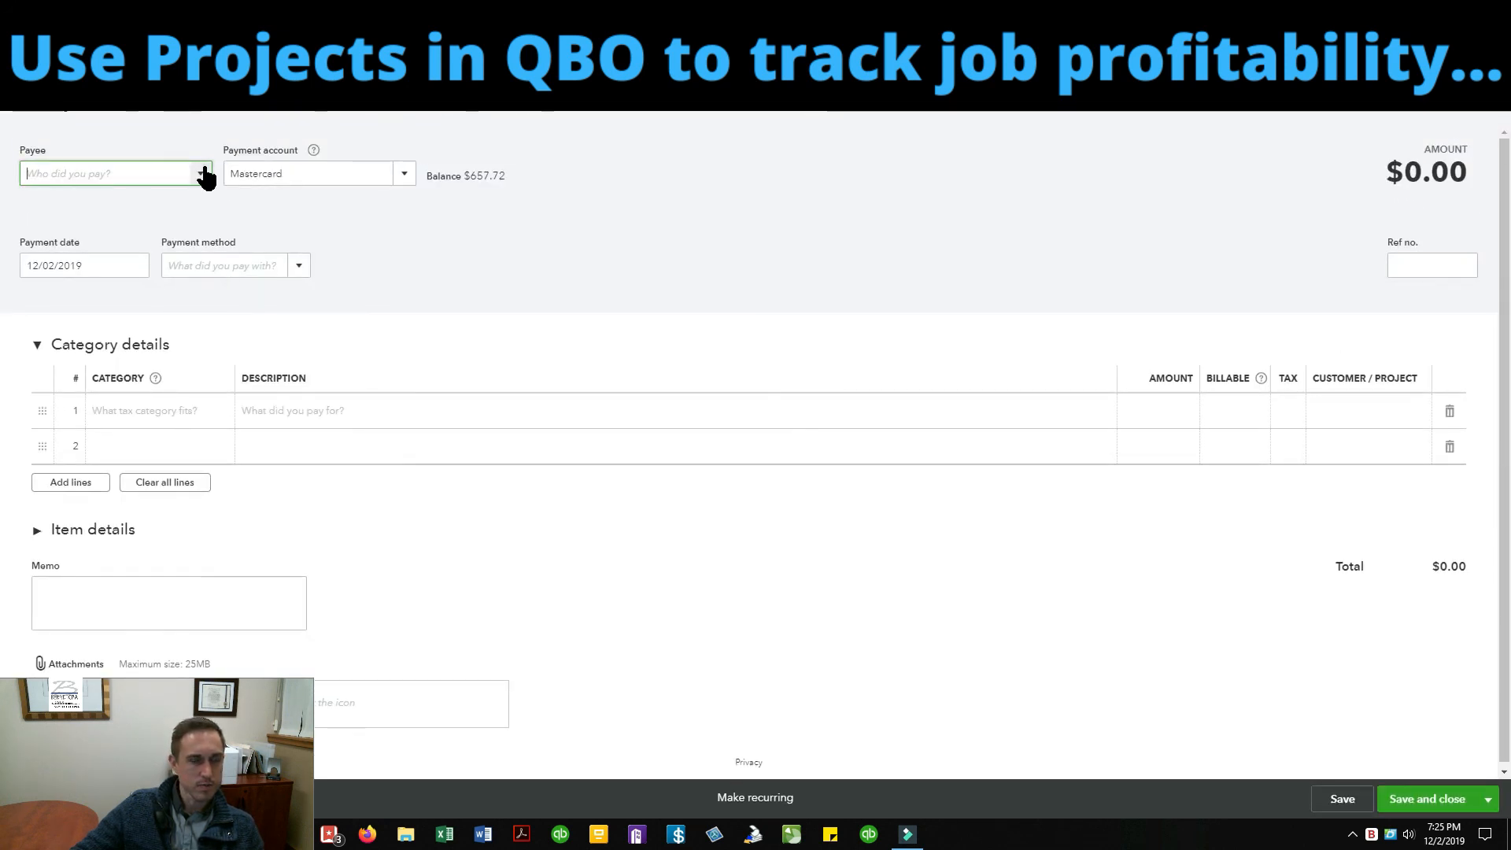
left_click(200, 174)
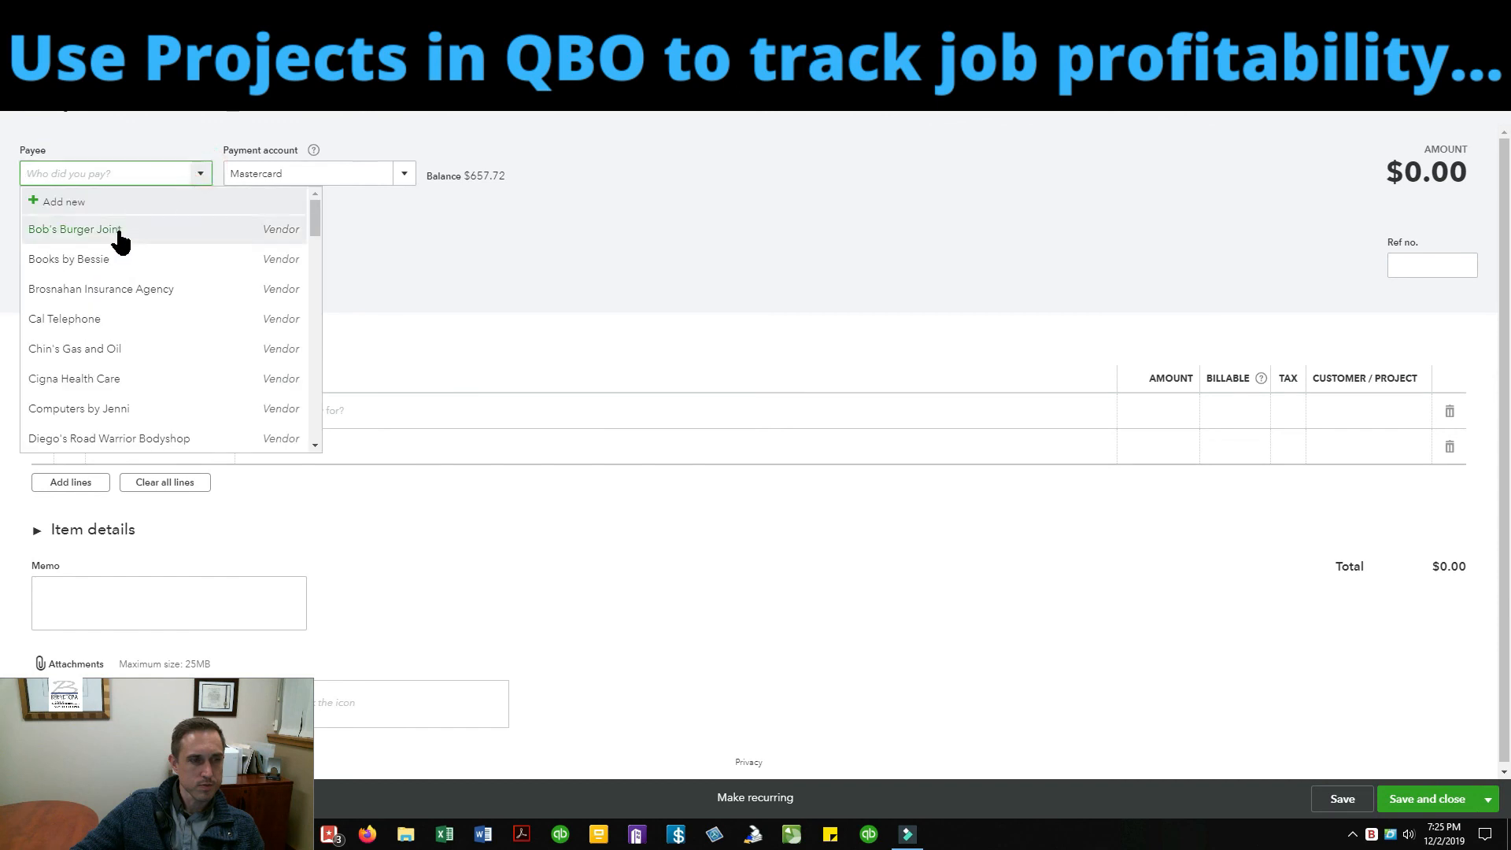
left_click(131, 356)
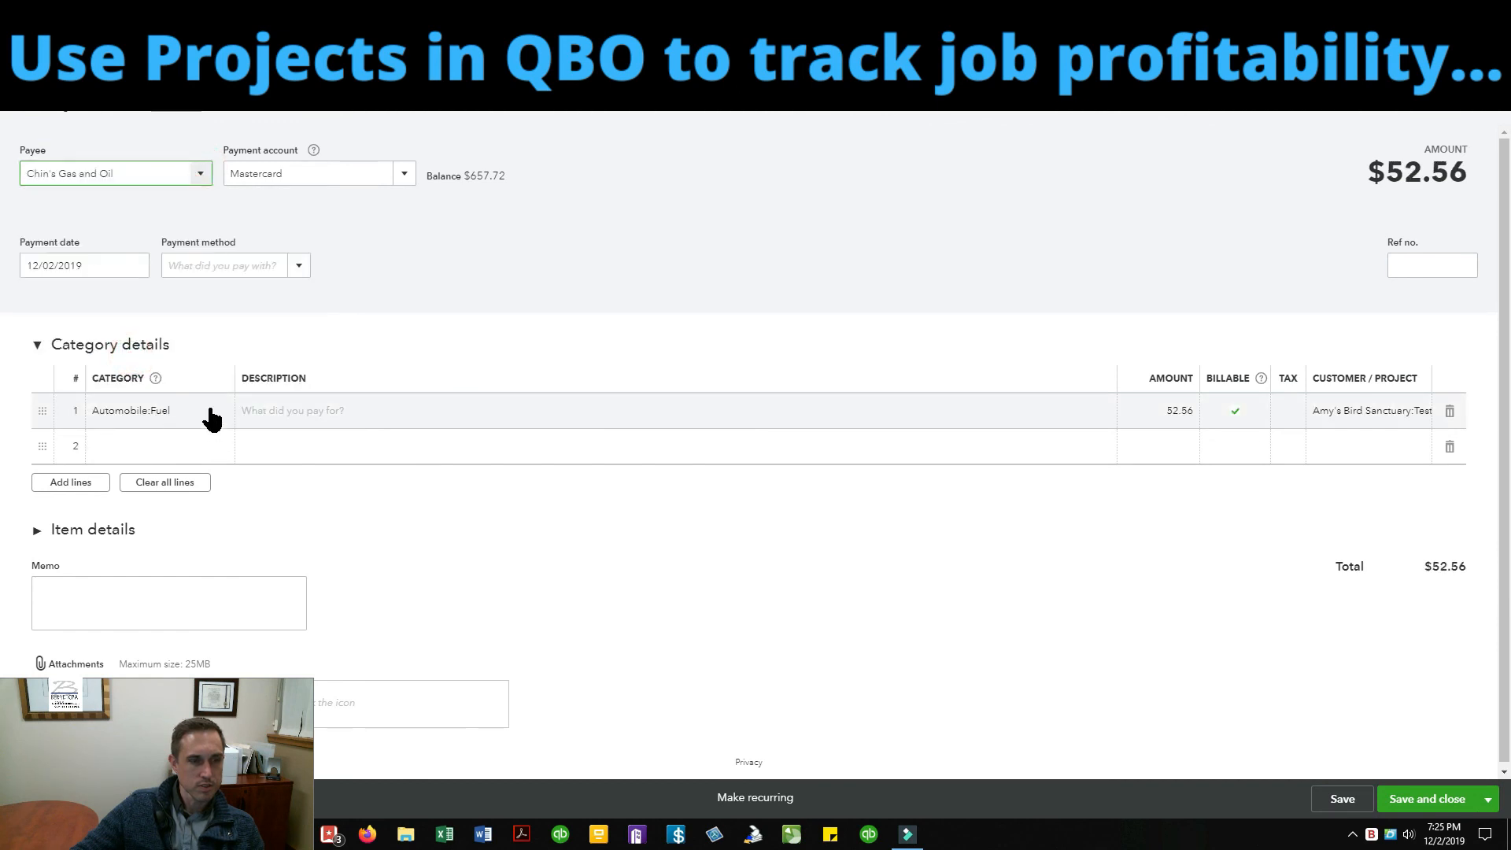
left_click(1160, 412)
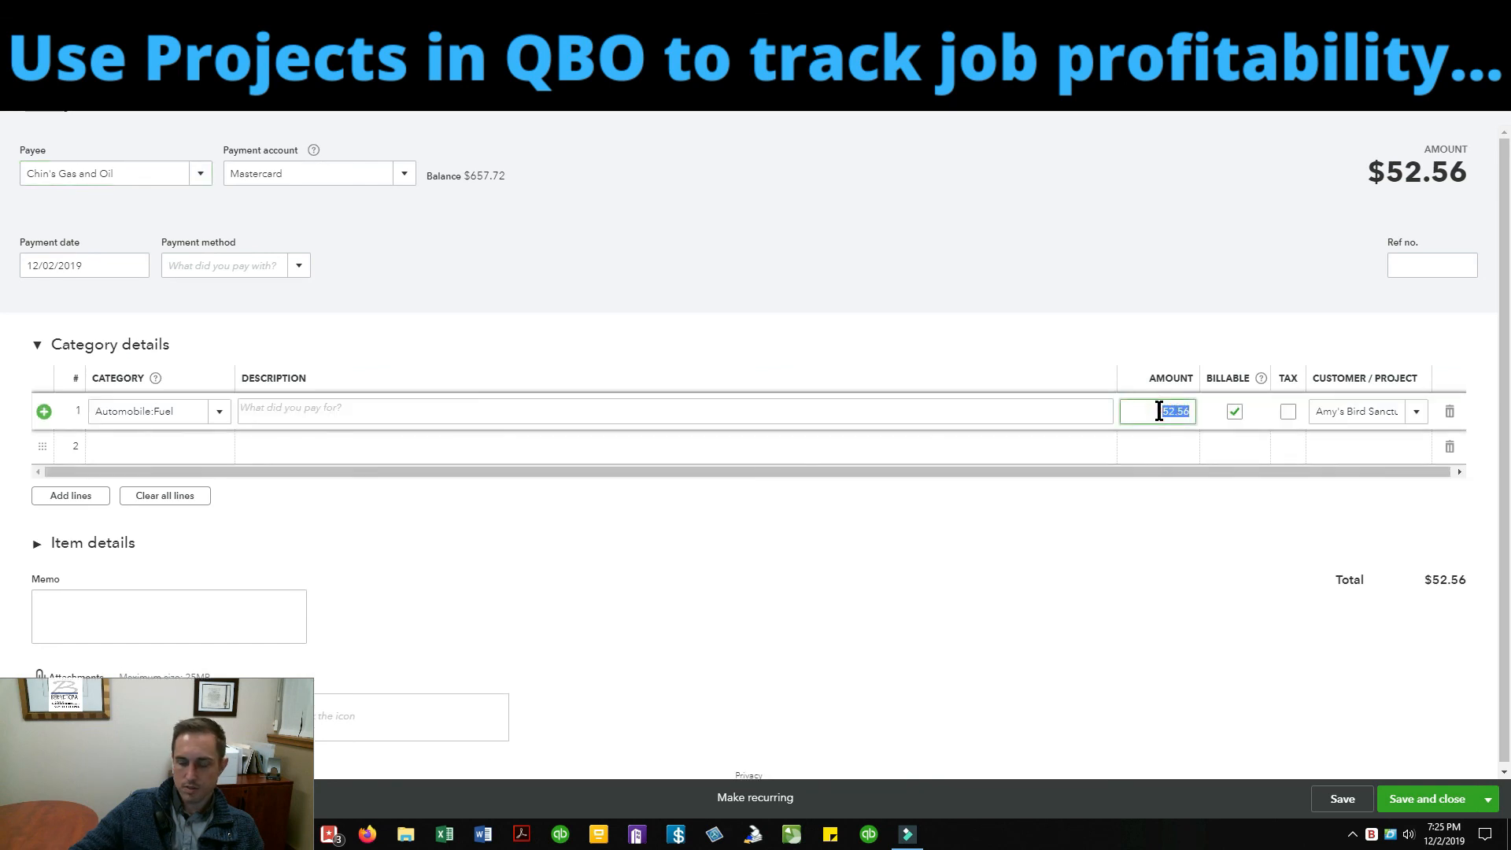
type("25")
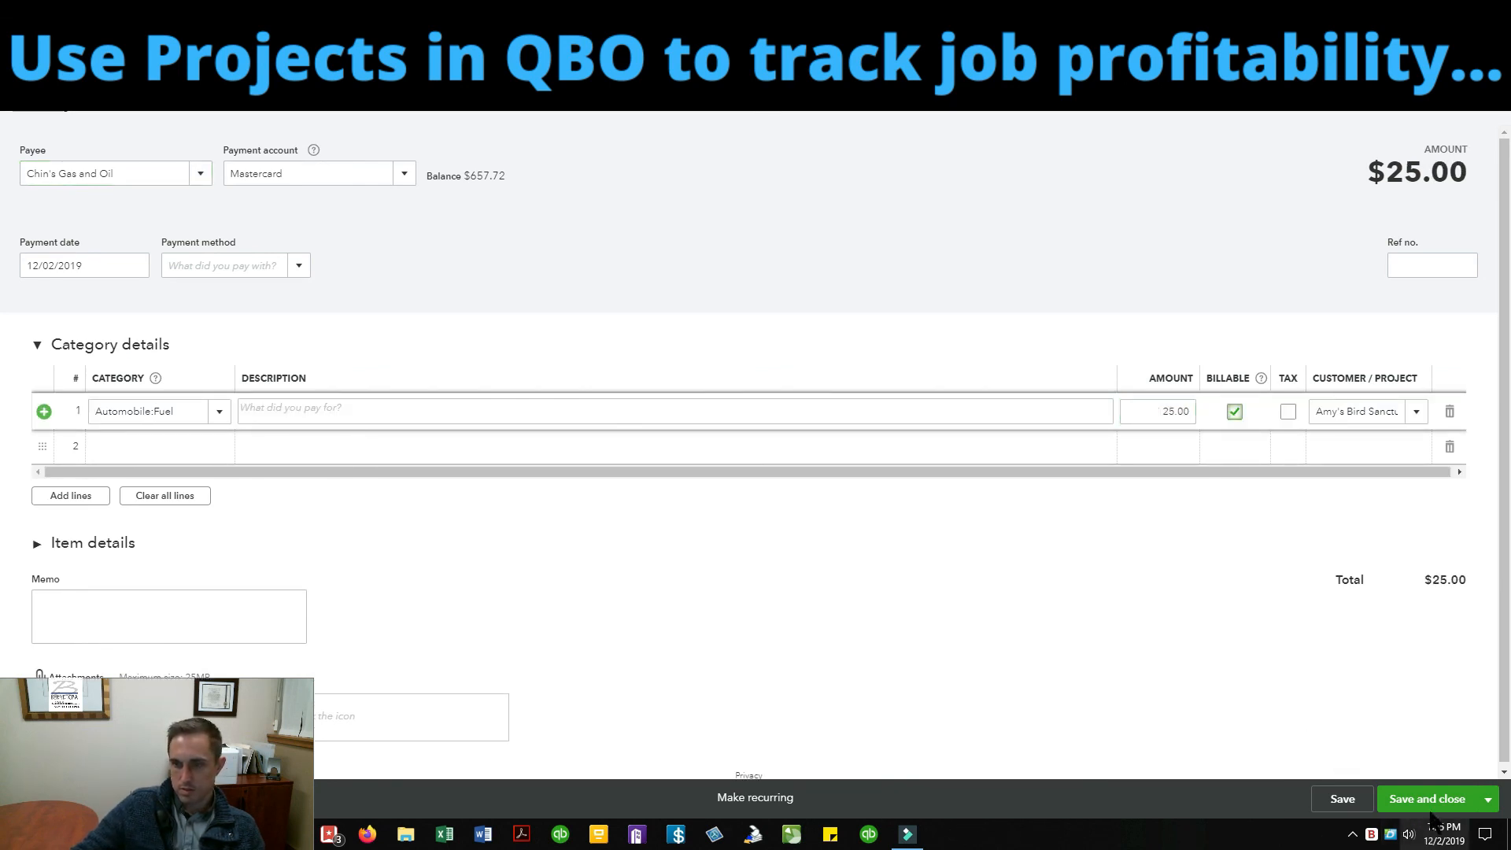
left_click(1246, 683)
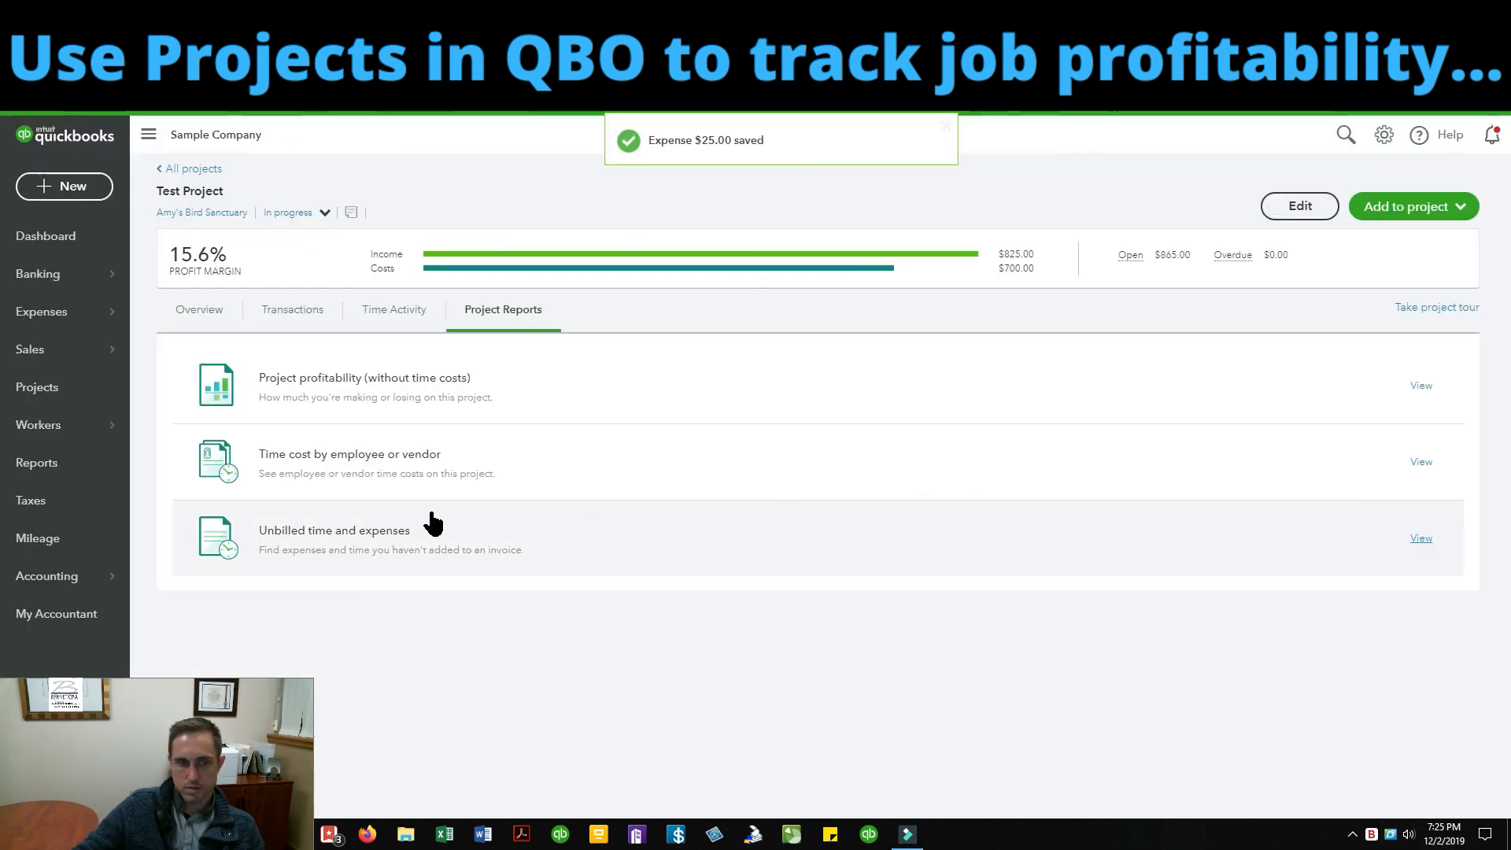
Step: Review the Unbilled time and expenses report for Test Project and return to the project details
left_click(374, 539)
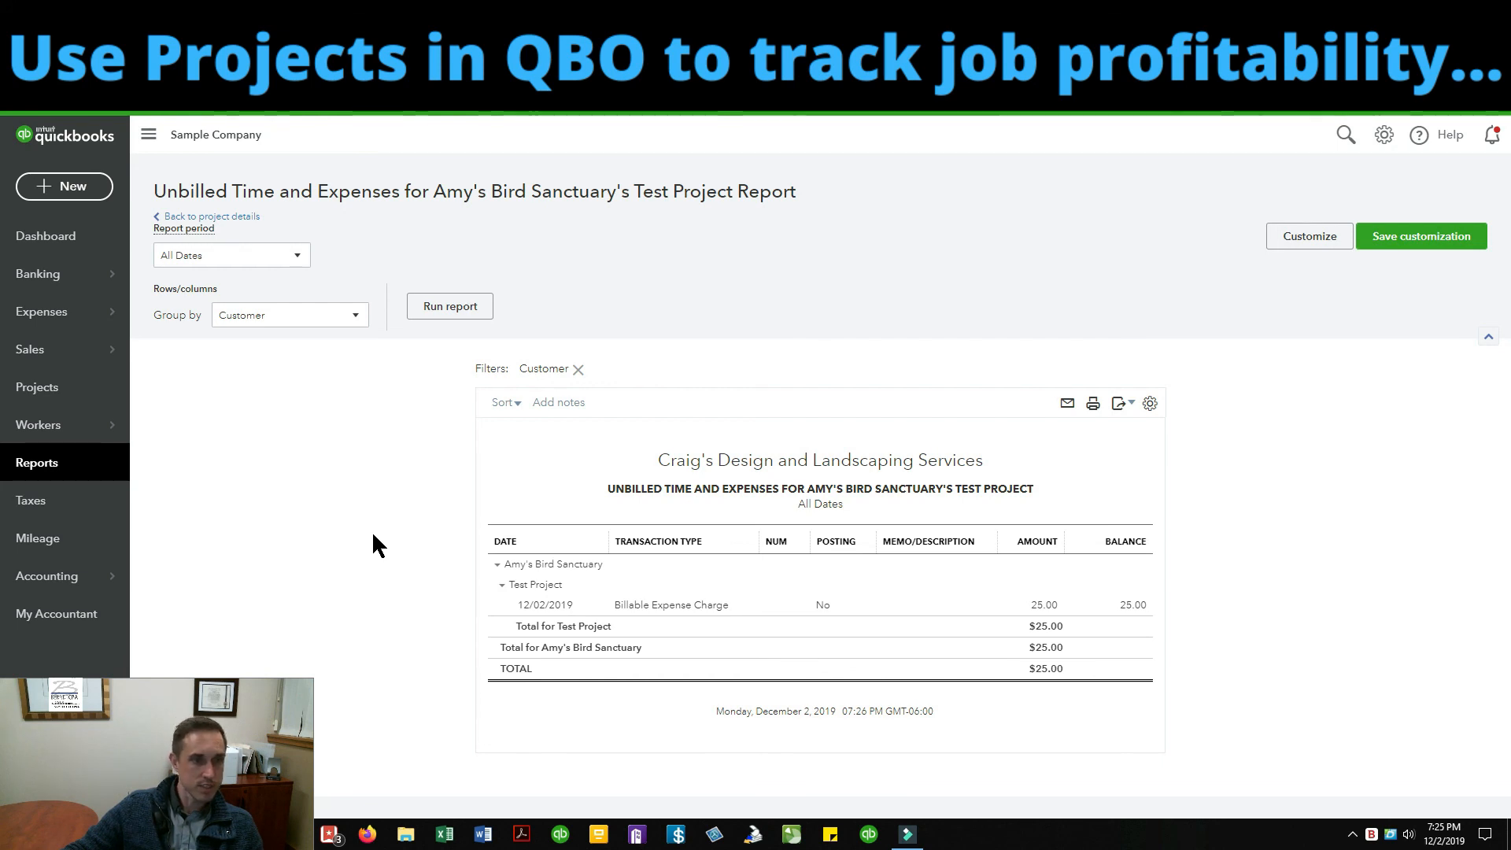
left_click(238, 217)
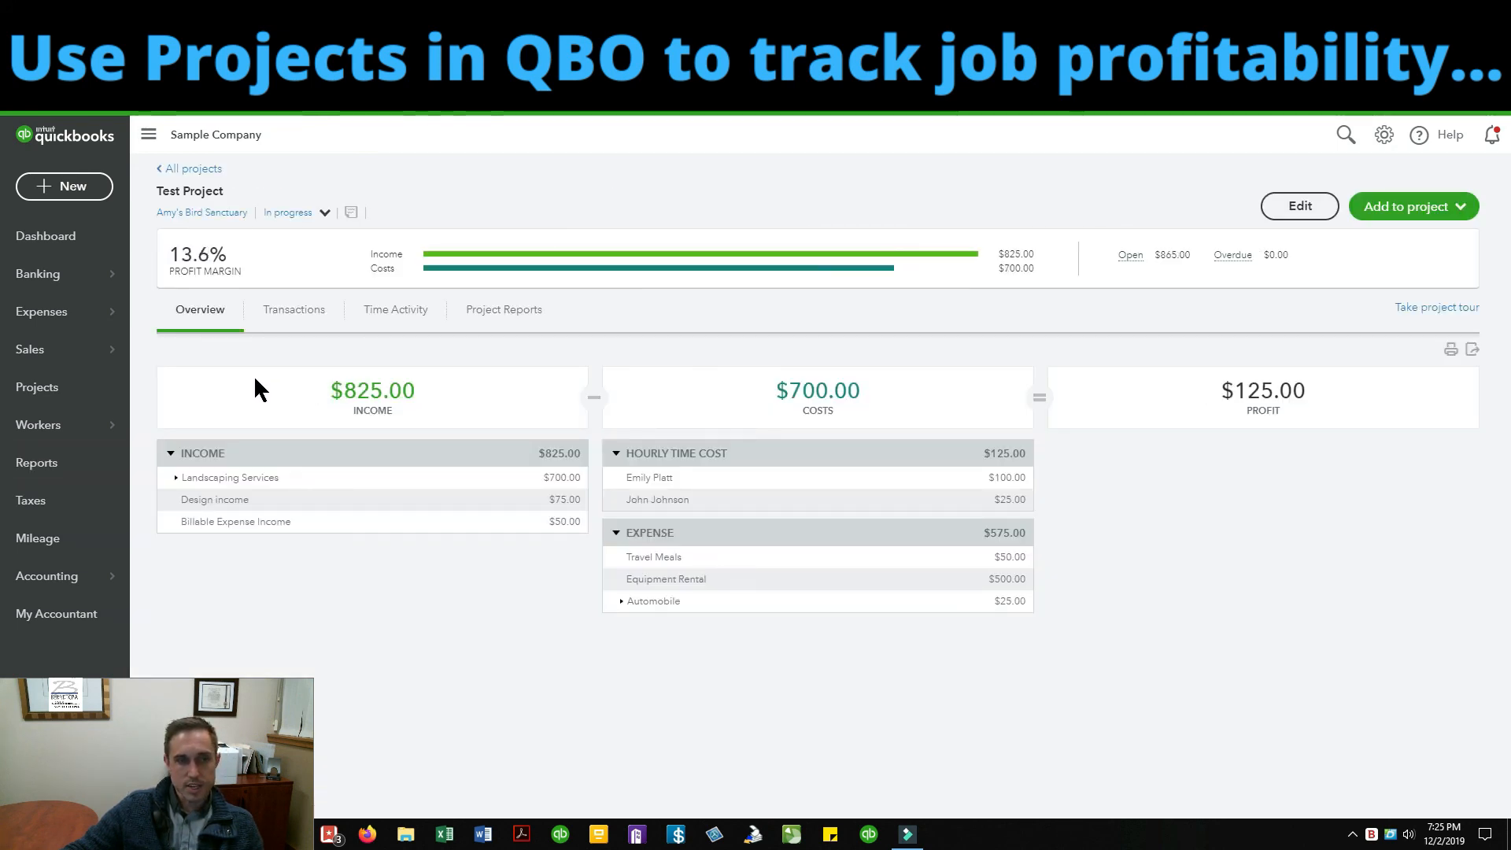